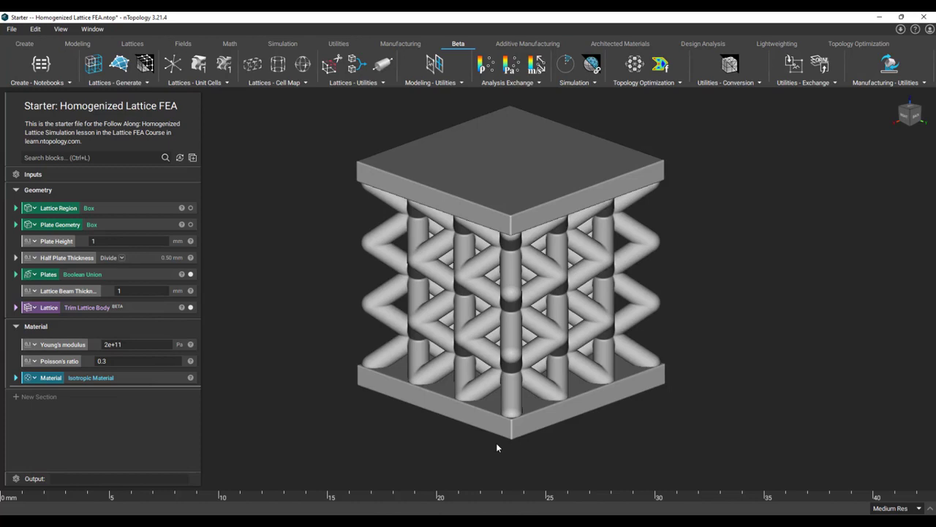
Step: Add two new notebook sections named "Stage 1: Homogenization" and "Stage 2: Analysis" below the Material section
left_click(110, 403)
type("Stage 1: Homogenization")
key("Return")
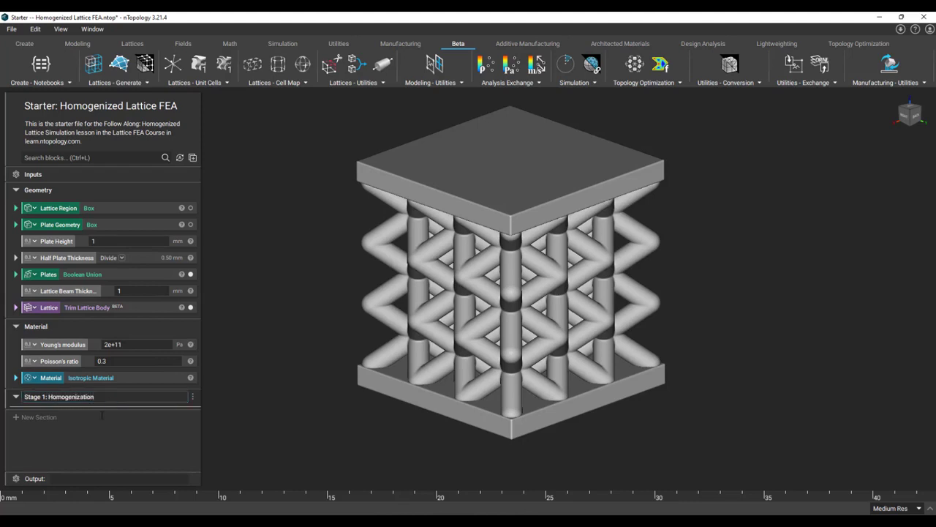
left_click(101, 415)
type("Stage 2: Analysis")
key("Return")
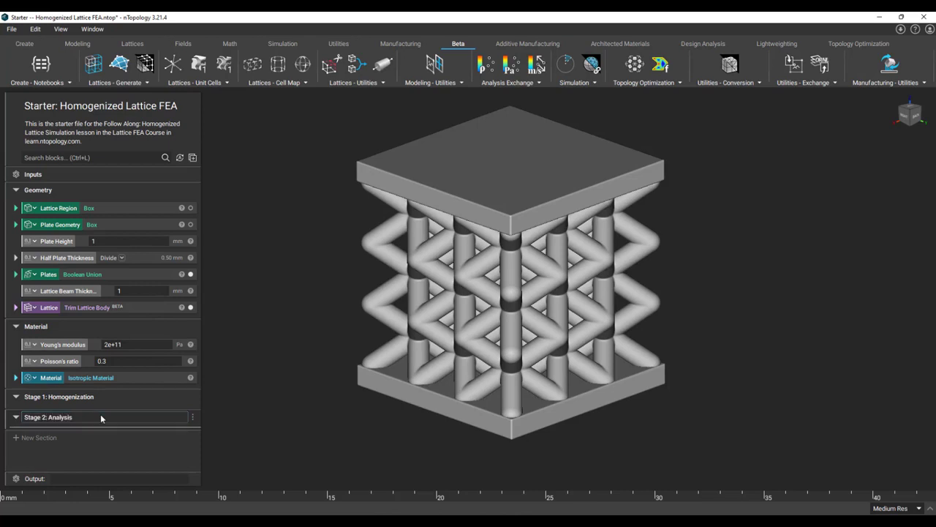
Step: Insert a Homogenize Unit Cell block in the Stage 1: Homogenization section
left_click(99, 407)
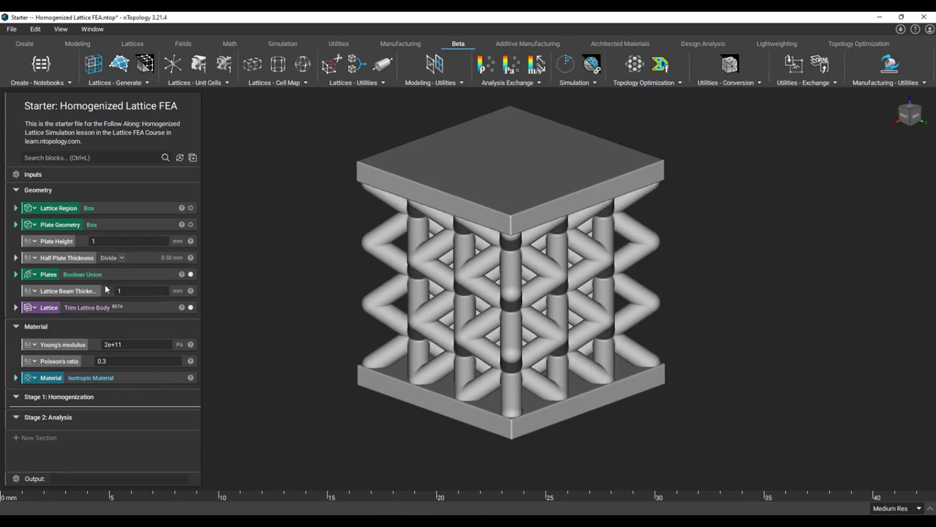
left_click(81, 158)
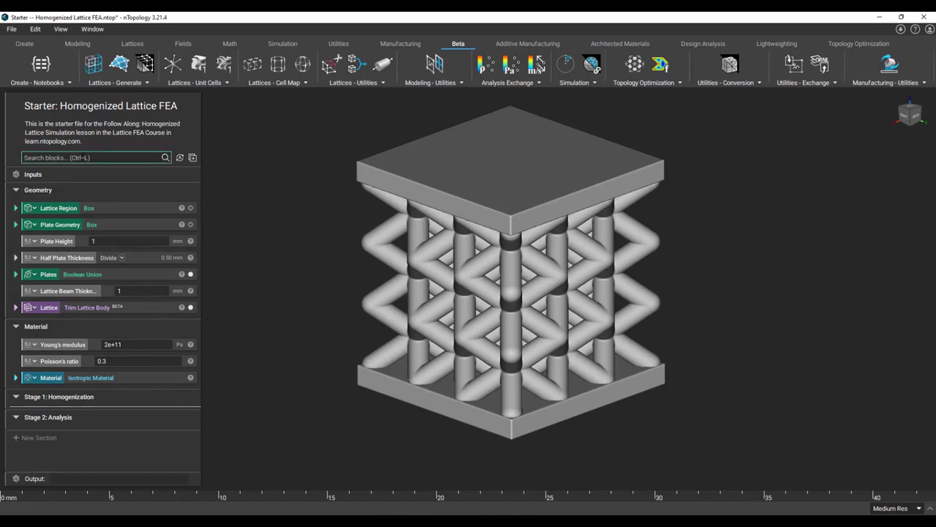
type("homo")
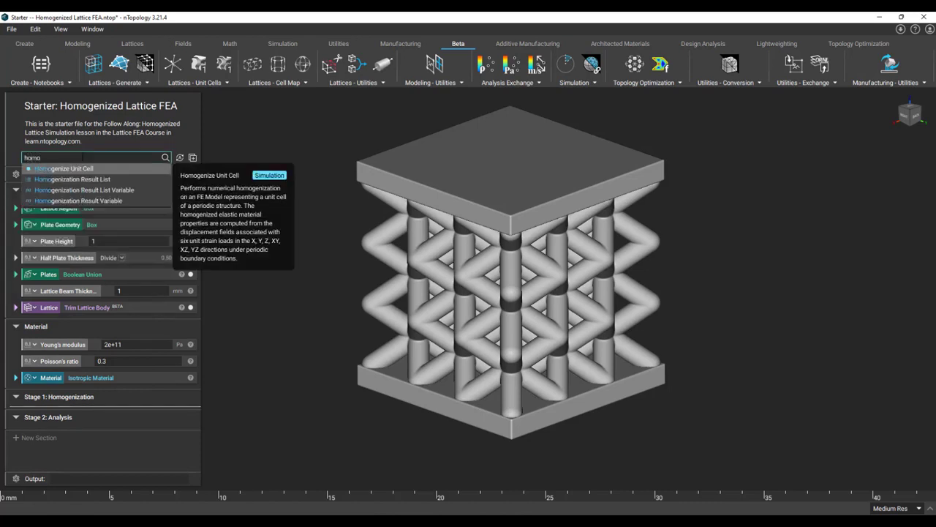
left_click(91, 170)
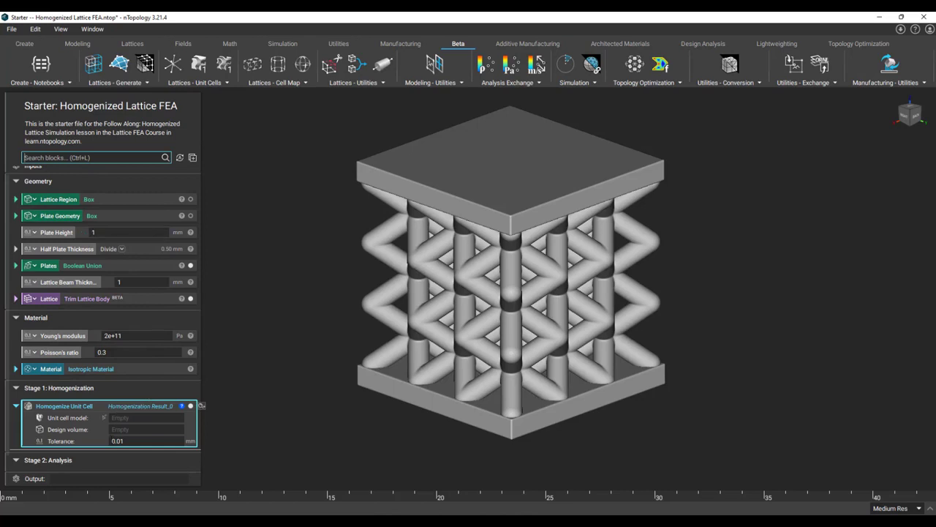
Step: Insert a Static Analysis block in the Stage 2: Analysis section
scroll(108, 465, "down", 1)
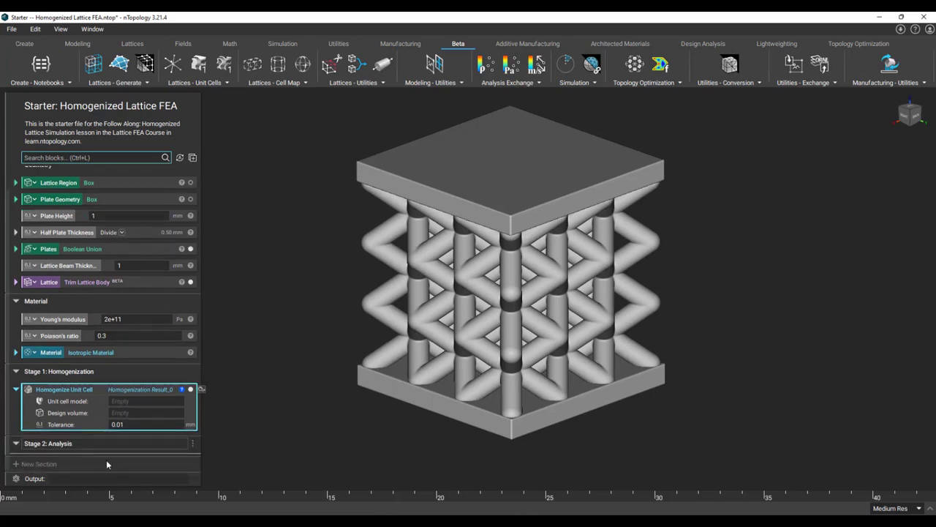
left_click(67, 157)
type("stati")
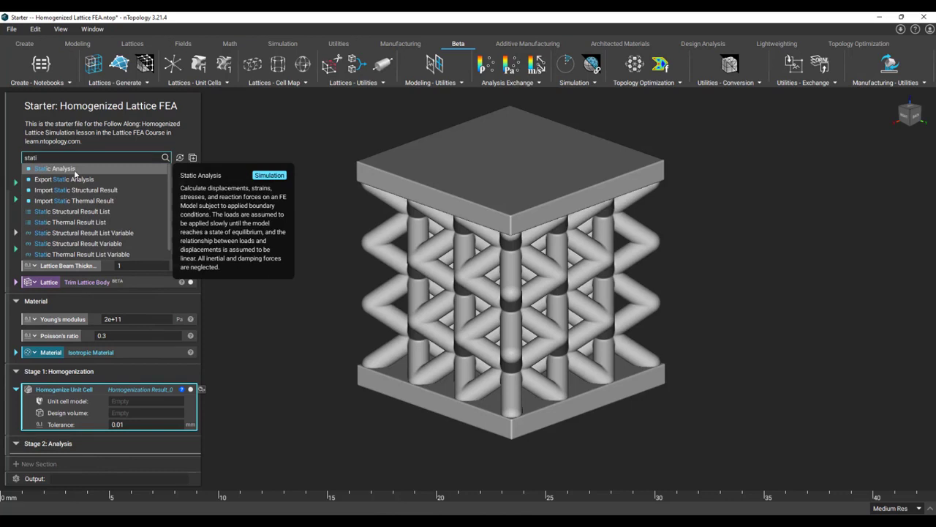
left_click(77, 169)
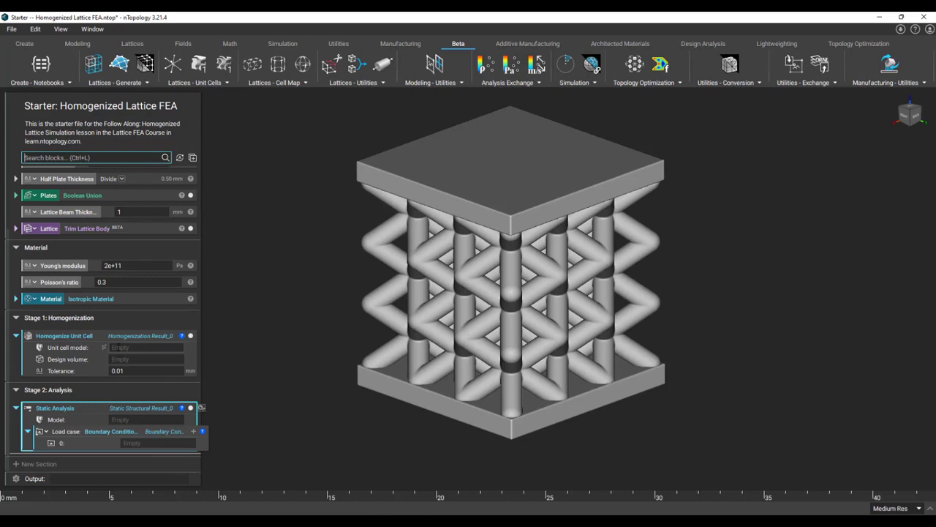
Step: Fill the Homogenize Unit Cell block's unit cell model with an FE Model containing an FE Solid Component
double_click(117, 347)
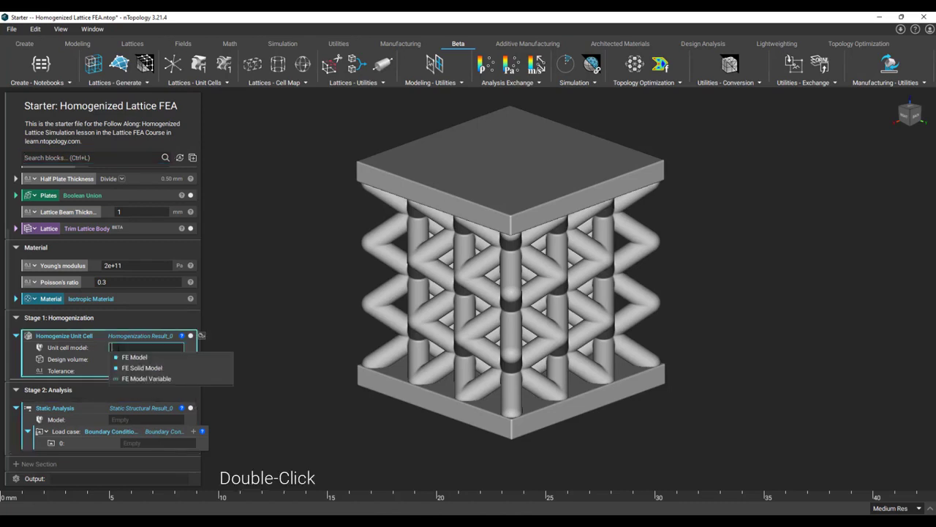
left_click(139, 357)
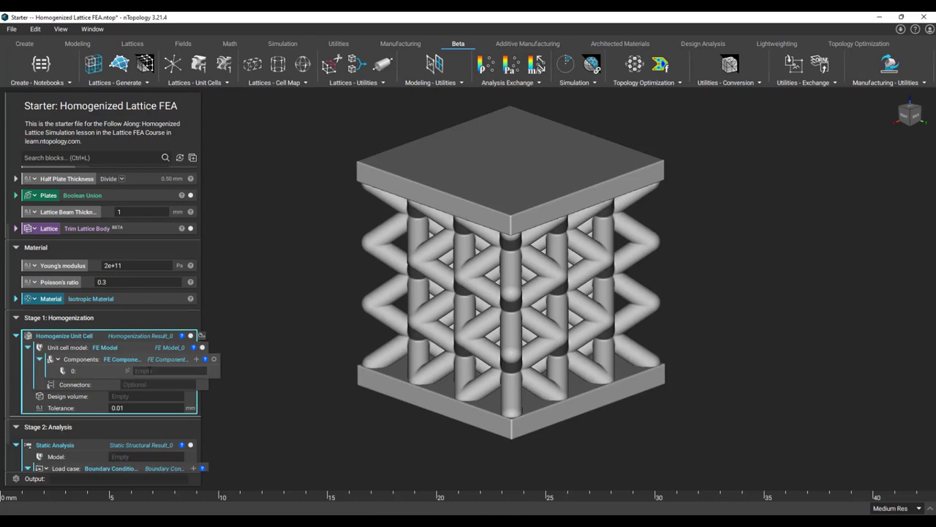
double_click(150, 370)
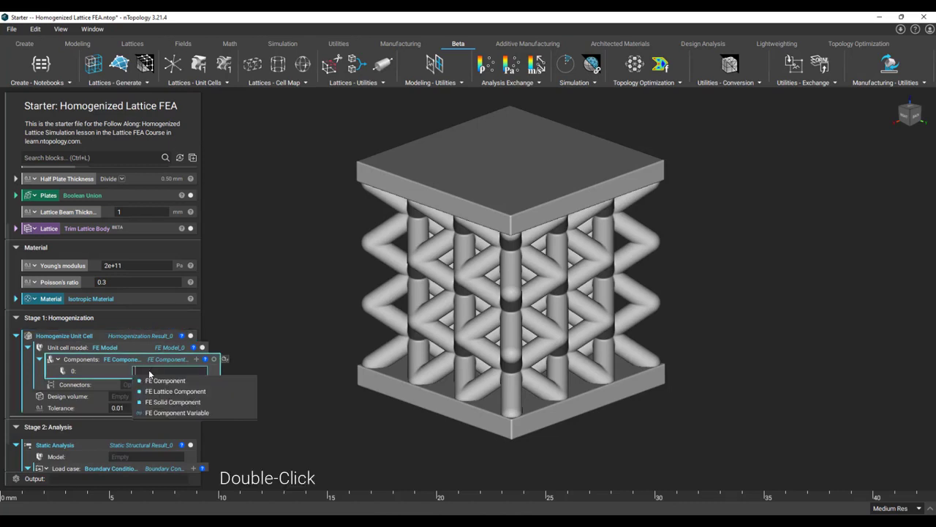
left_click(181, 401)
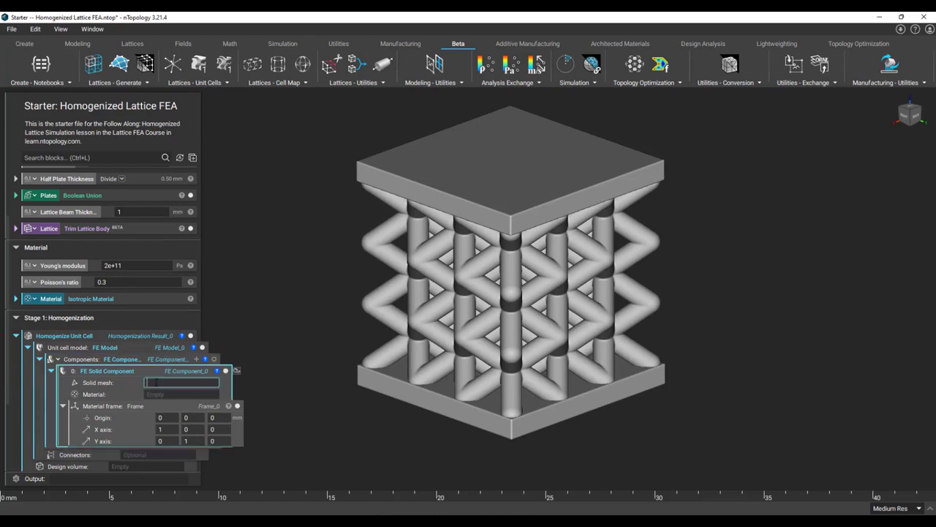
Step: Use an FE Volume Mesh as the FE Solid Component's solid mesh and make it a variable named "Unit Cell Mesh"
double_click(155, 384)
left_click(210, 478)
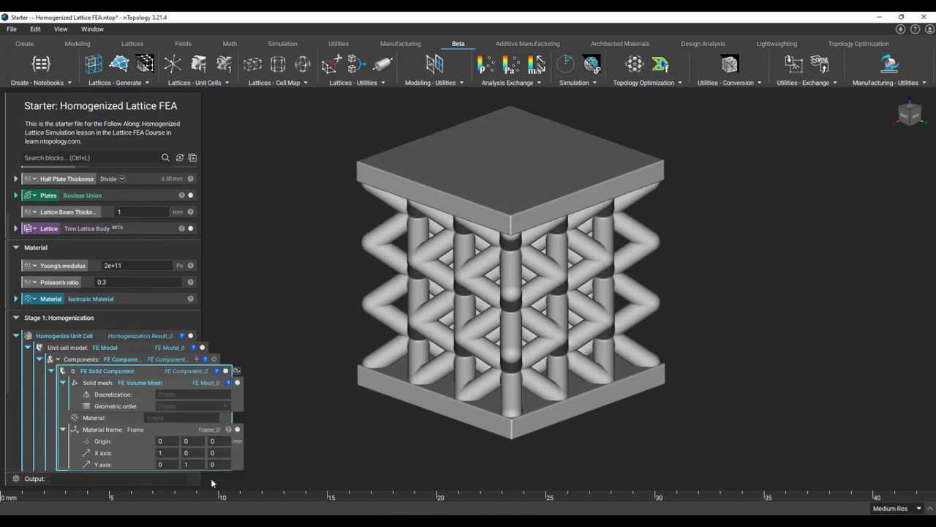
right_click(167, 383)
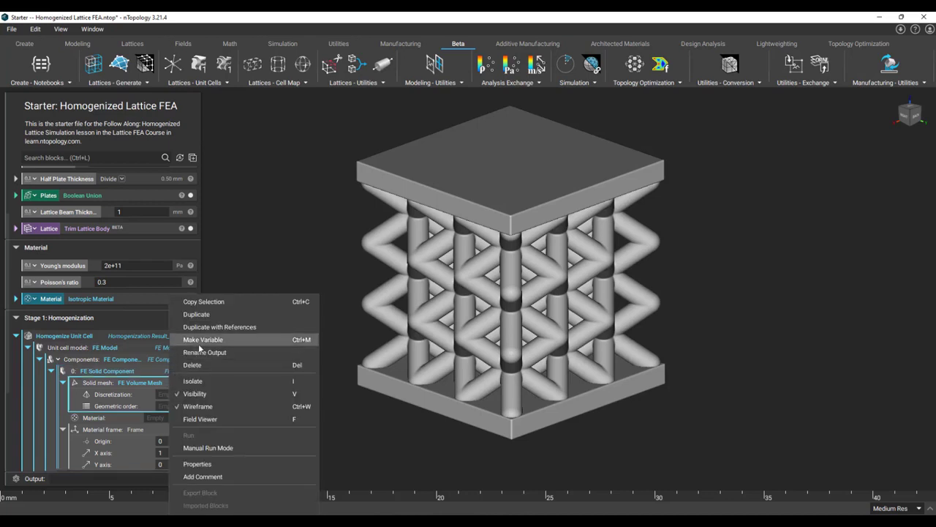
left_click(199, 343)
type("U")
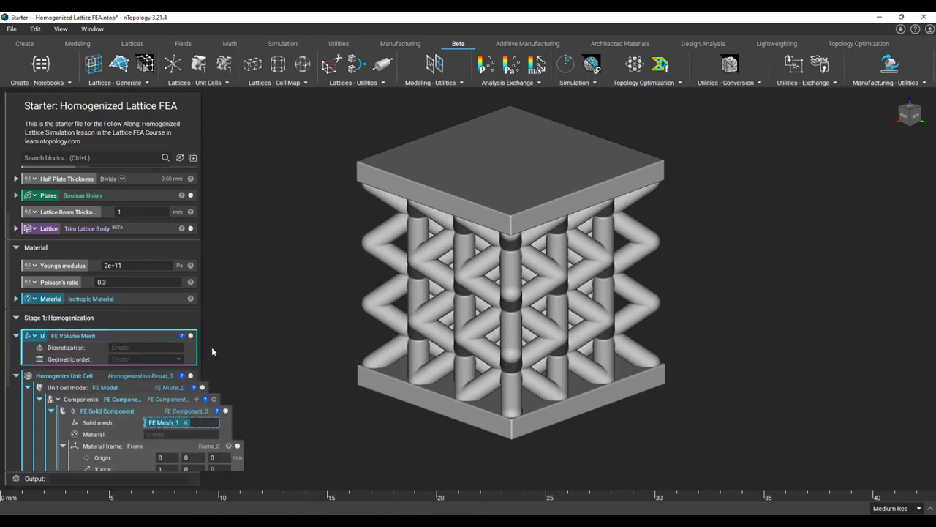
type("nit Cell Mesh")
key("Return")
left_click(211, 346)
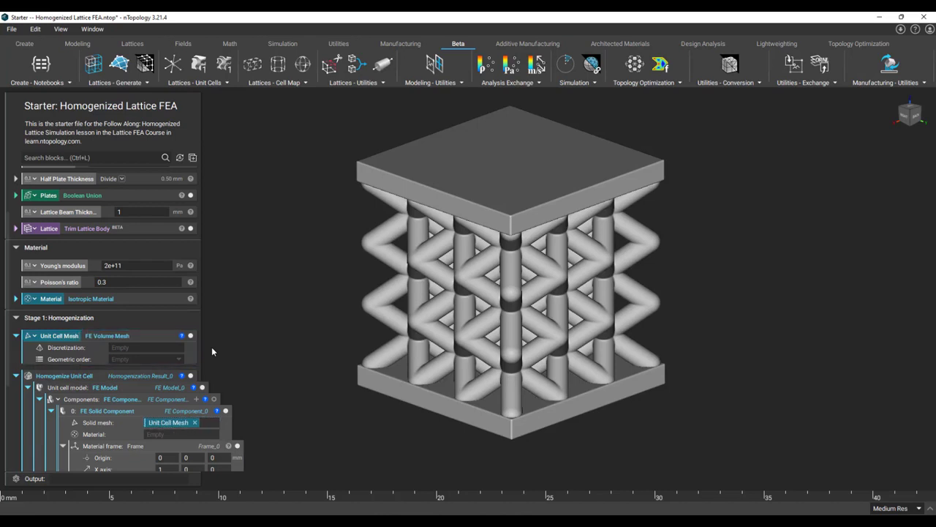
Step: Discretize Unit Cell Mesh with a Volume Mesh whose domain is a Remesh Surface block fed by Mesh from Implicit Body
double_click(151, 347)
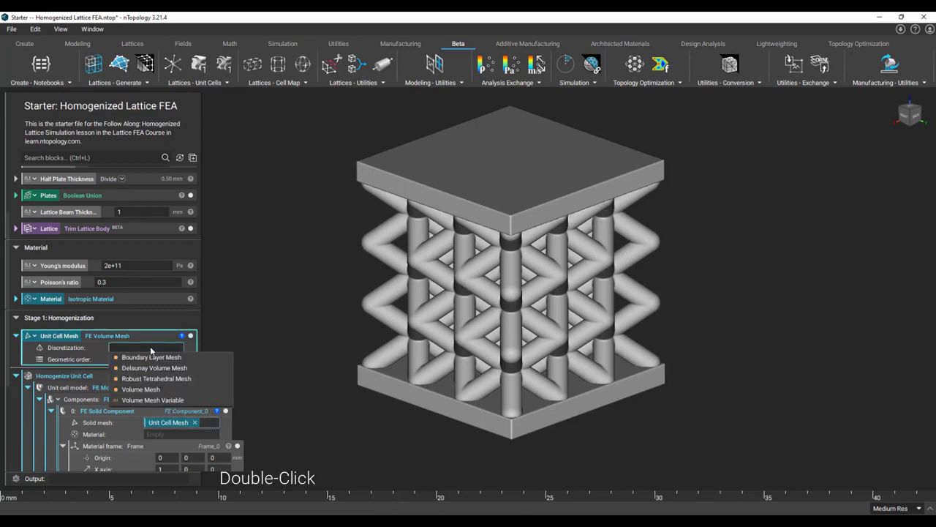
left_click(172, 389)
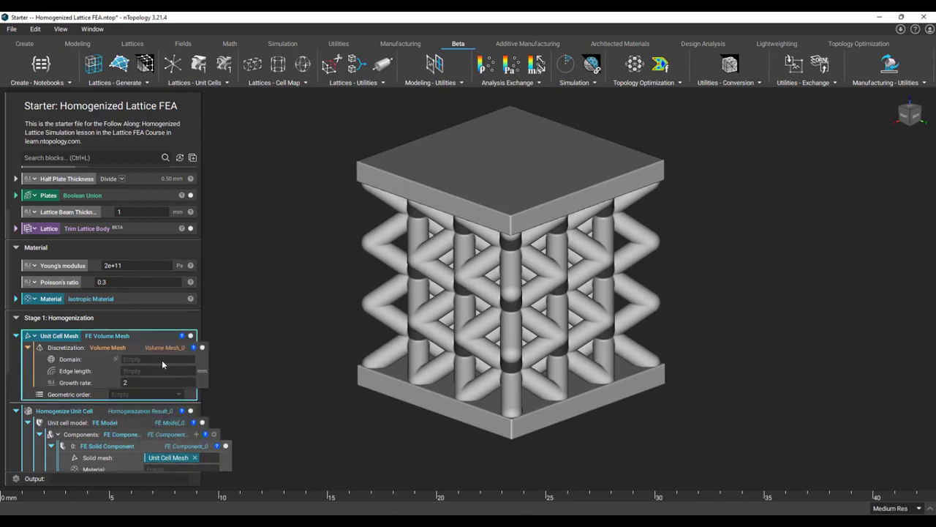
double_click(162, 359)
scroll(215, 410, "down", 4)
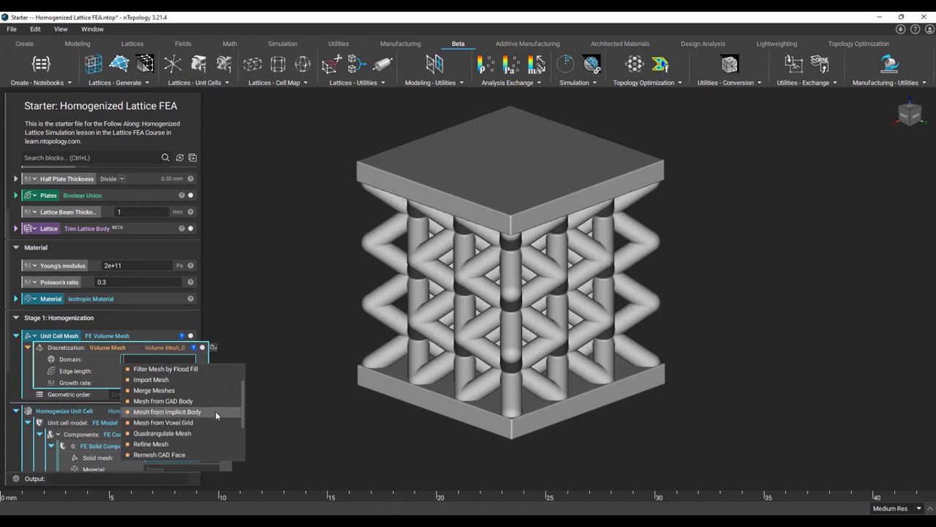
left_click(208, 432)
double_click(170, 371)
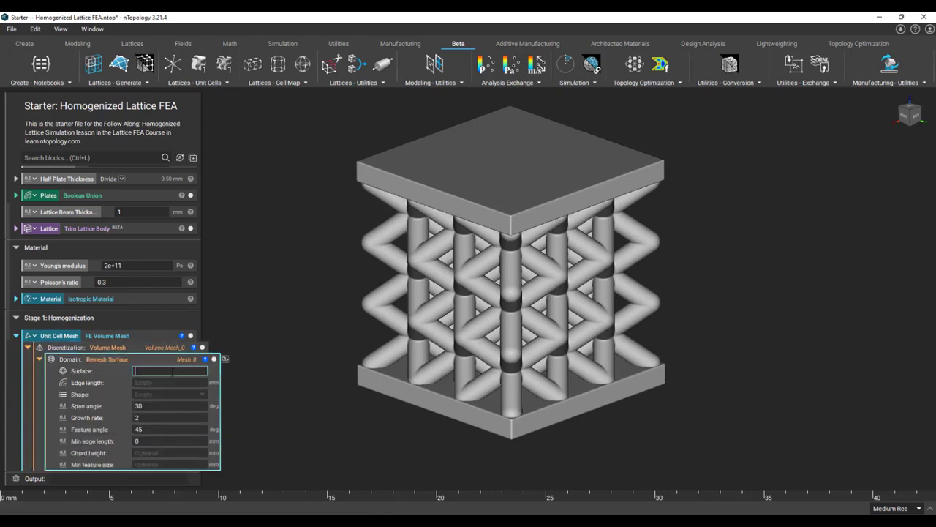
left_click(228, 456)
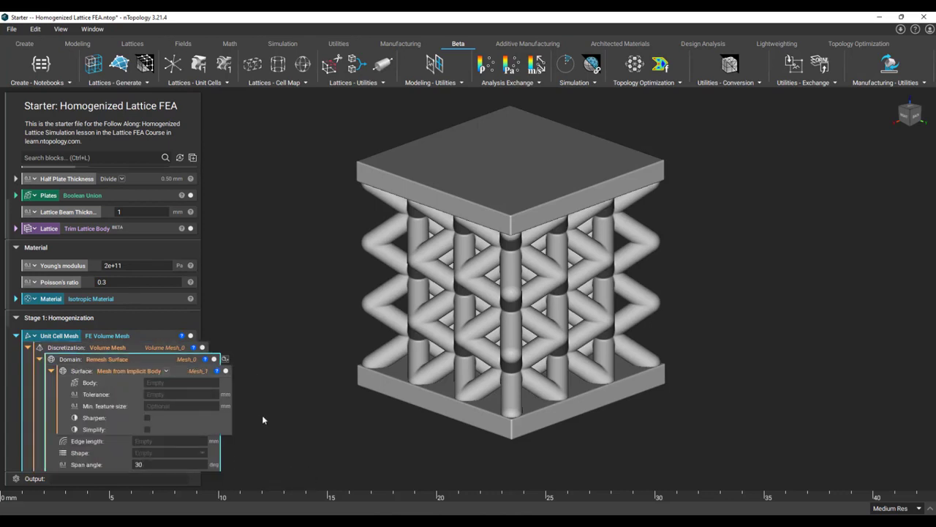
Step: Insert a Box block and a Graph Unit Cell block above Unit Cell Mesh in the Stage 1 section
scroll(149, 417, "down", 3)
scroll(149, 417, "down", 2)
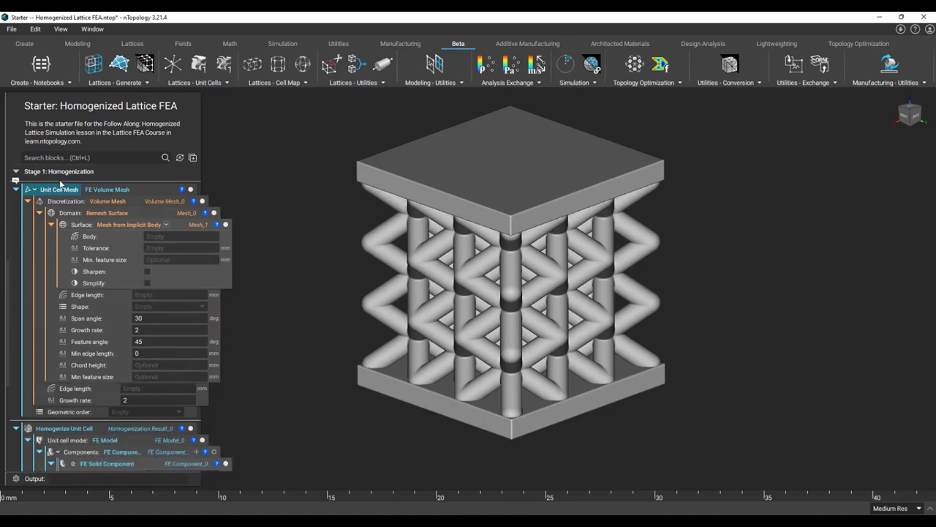
left_click(78, 157)
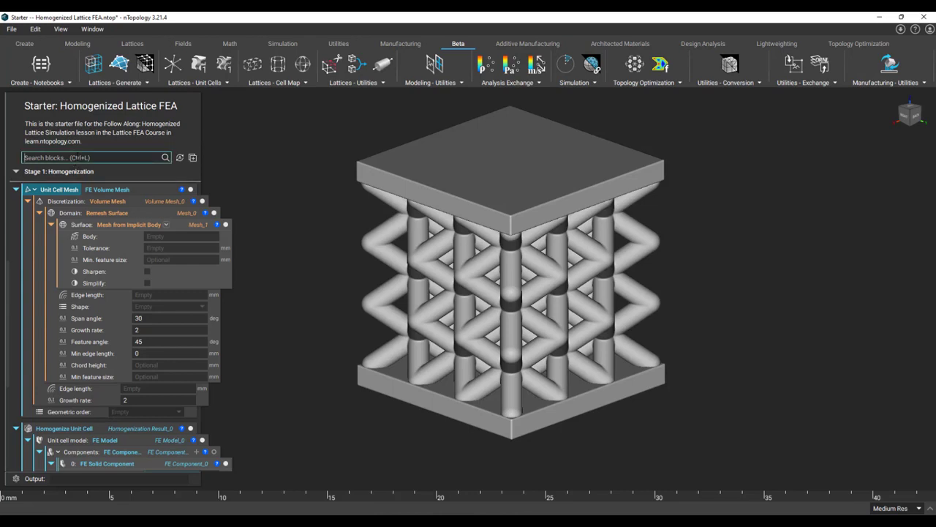
type("box")
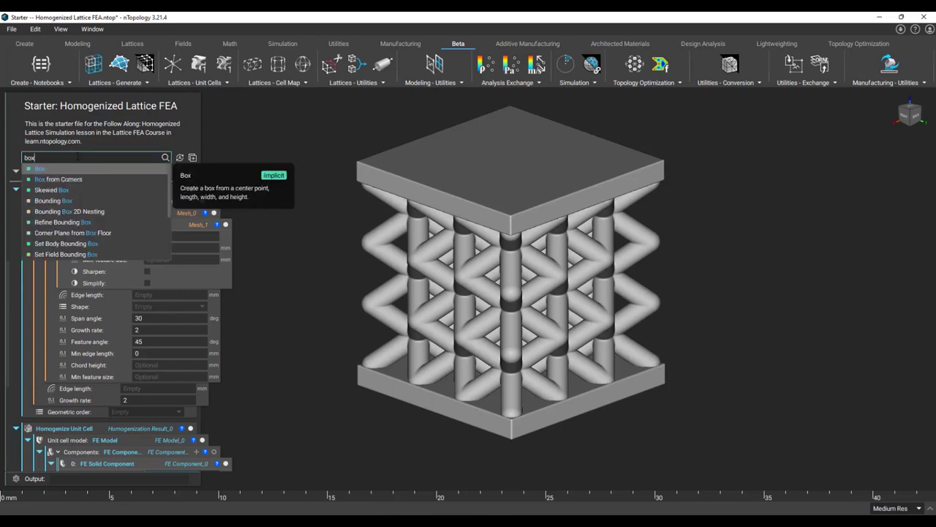
left_click(79, 169)
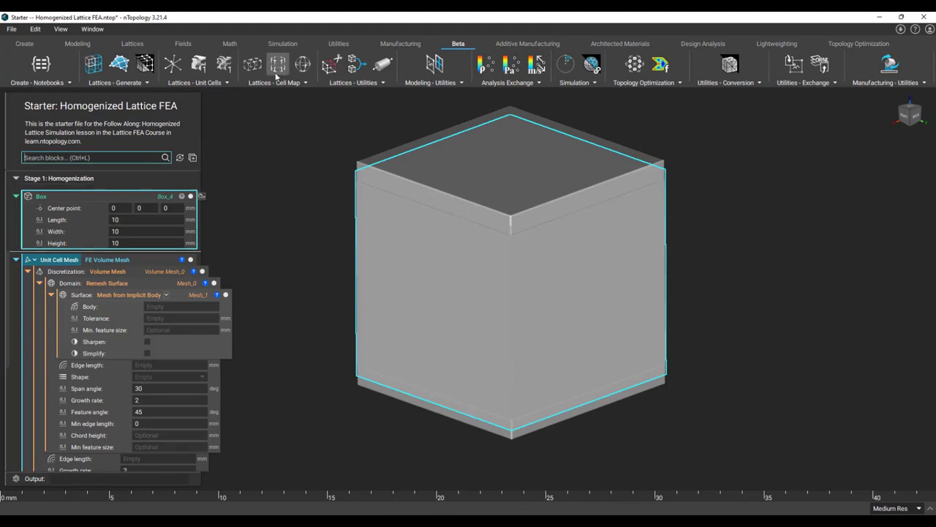
left_click(201, 85)
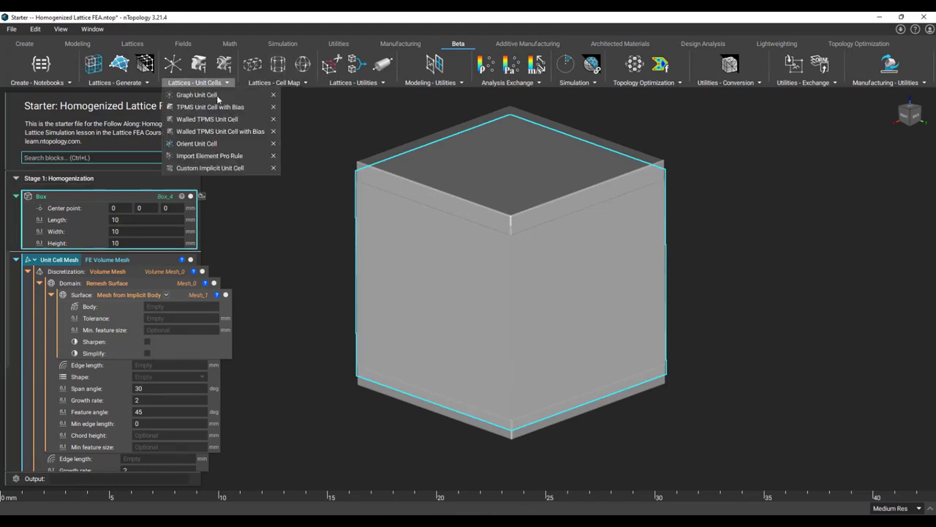
left_click(197, 95)
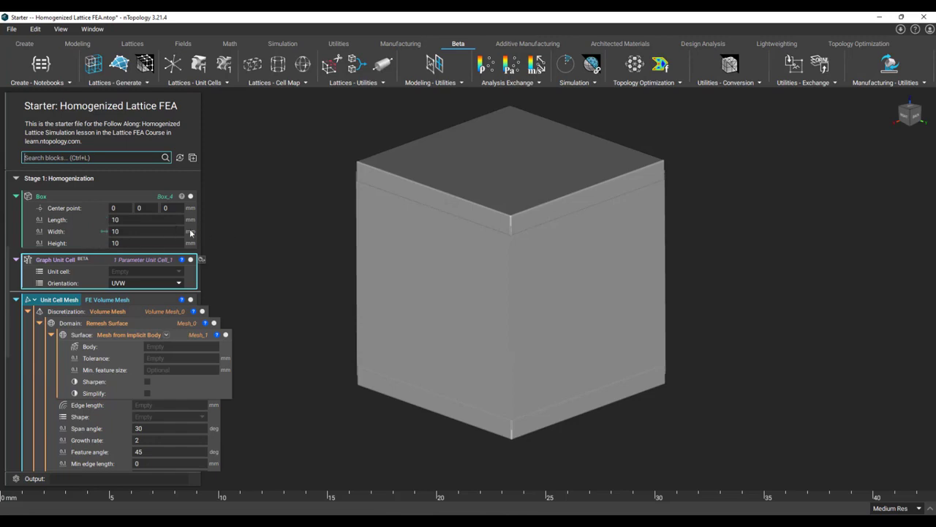
Step: Turn the cell size in the Lattice block's rectangular cell map into a variable named "Unit Cell Size"
scroll(191, 233, "up", 5)
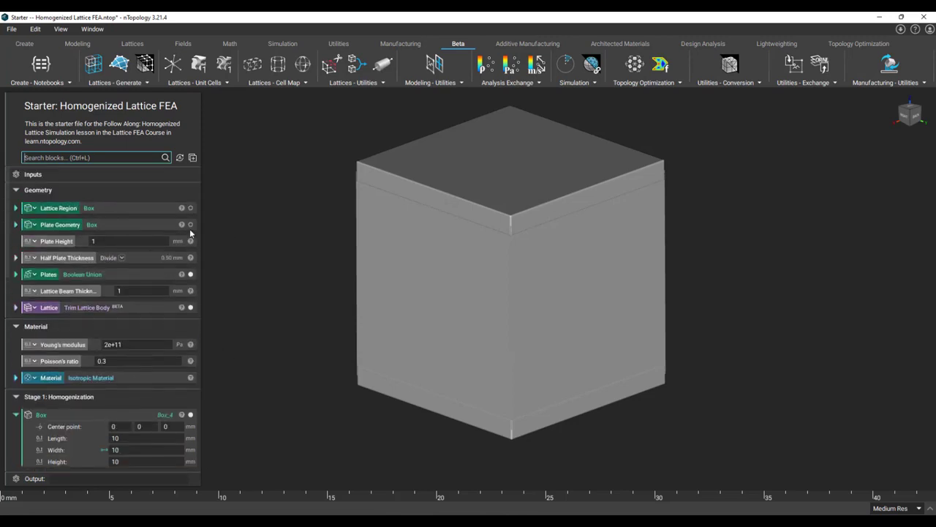
left_click(16, 307)
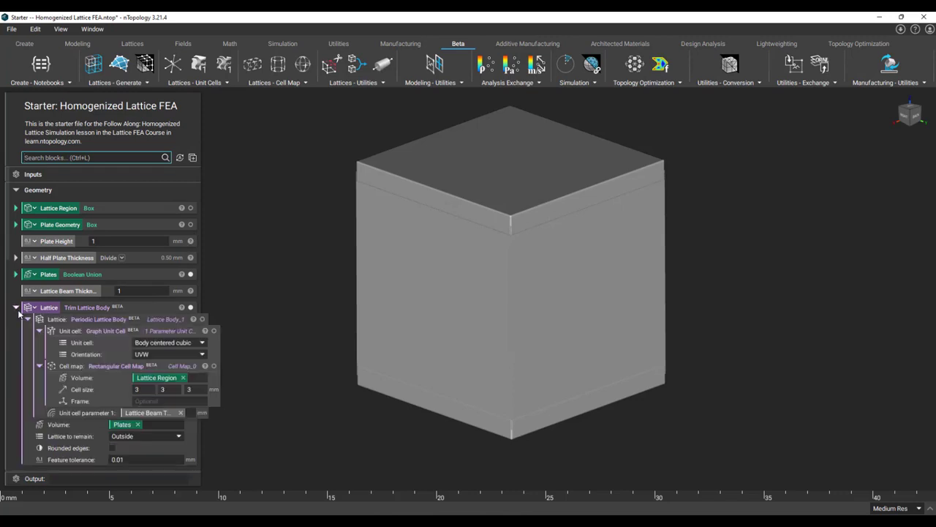
right_click(108, 393)
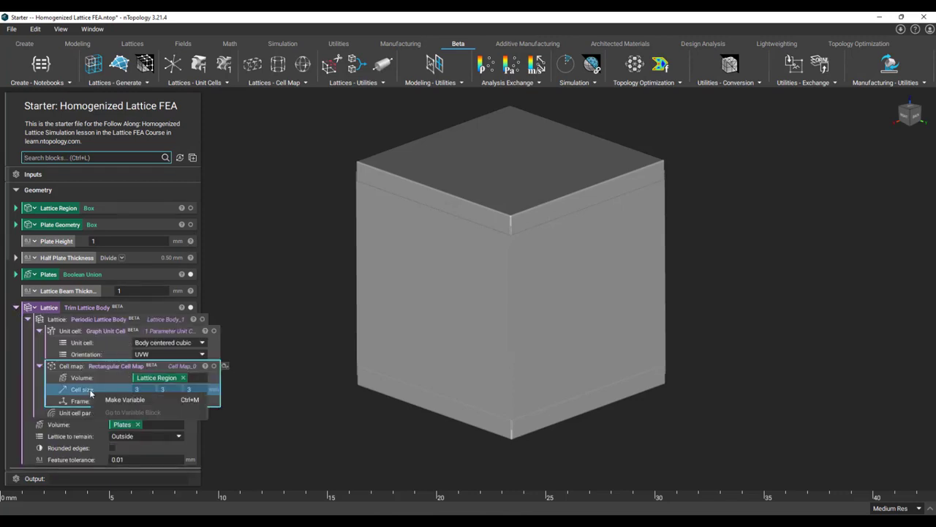
left_click(117, 399)
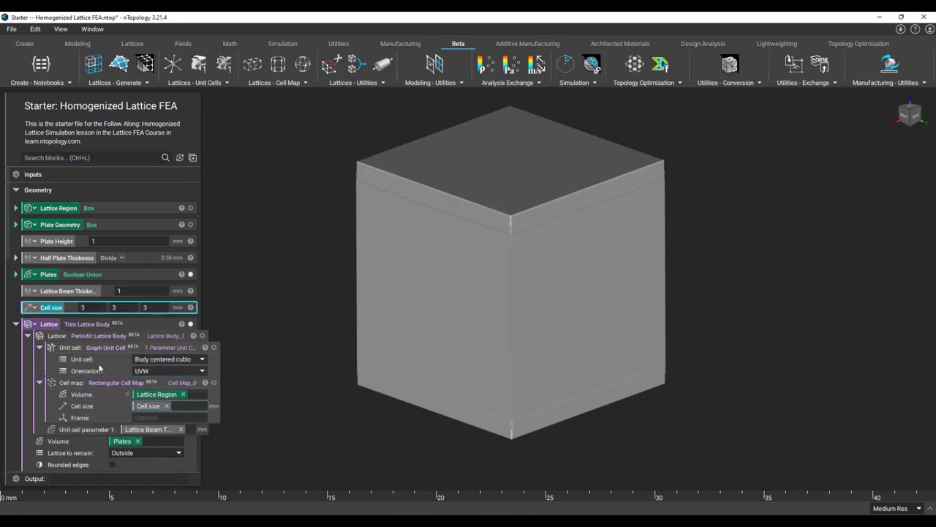
type("Unit cell")
key("BackSpace")
key("BackSpace")
key("BackSpace")
key("BackSpace")
type("Cell Size")
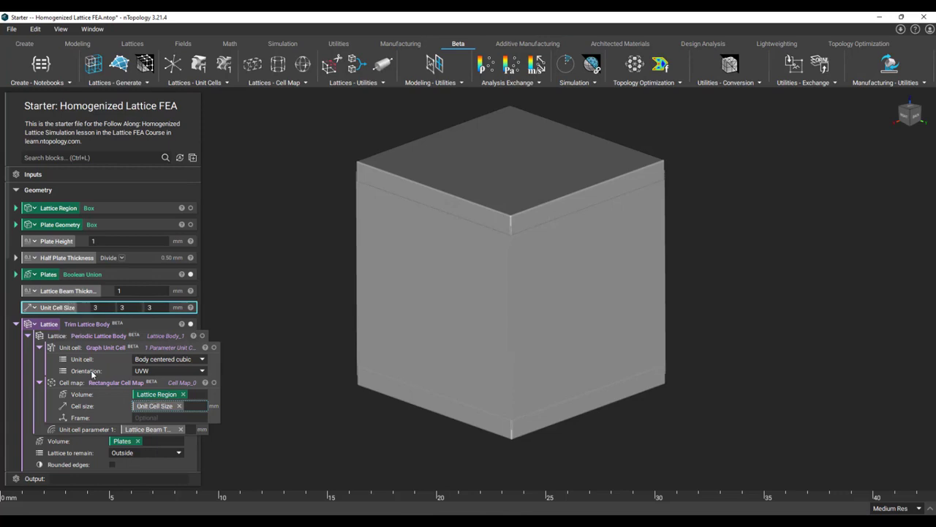
scroll(66, 338, "down", 1)
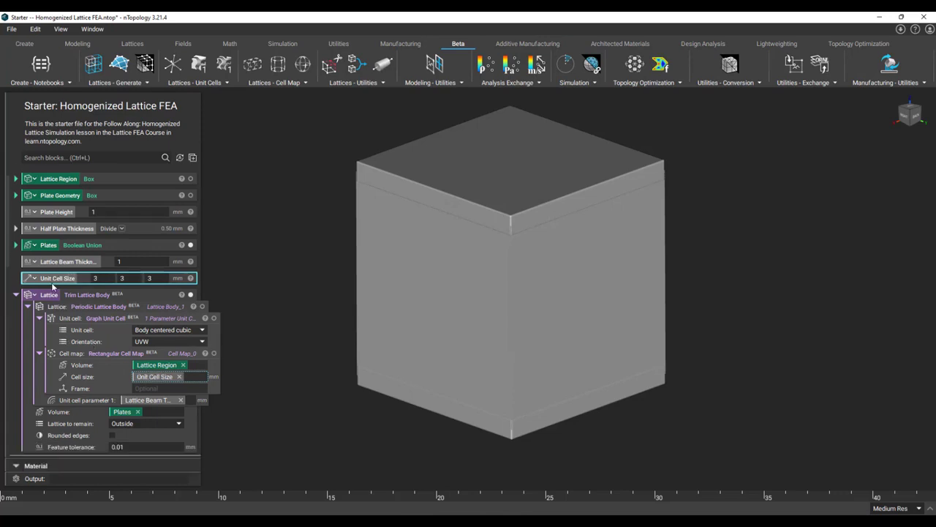
scroll(53, 285, "down", 7)
scroll(123, 359, "down", 1)
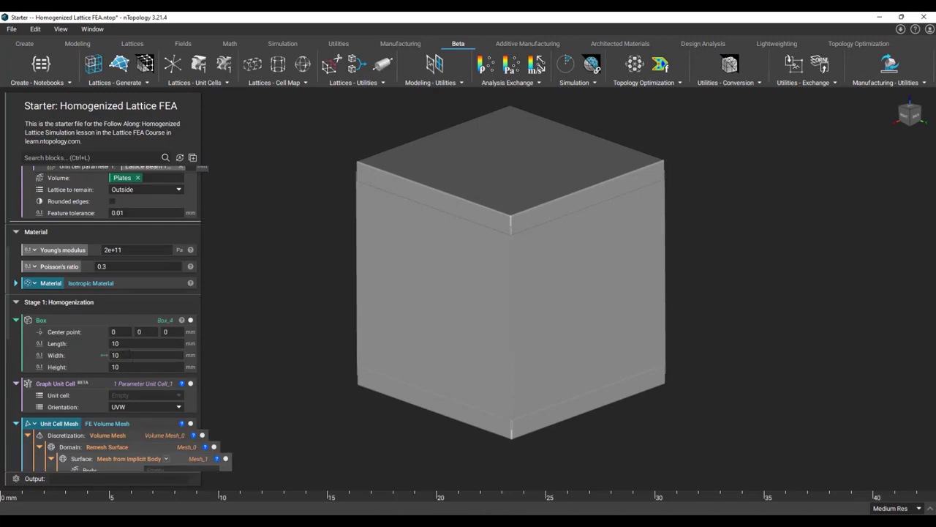
Step: Set the length of the Stage 1 Box to the x component of Unit Cell Size
left_click(125, 344)
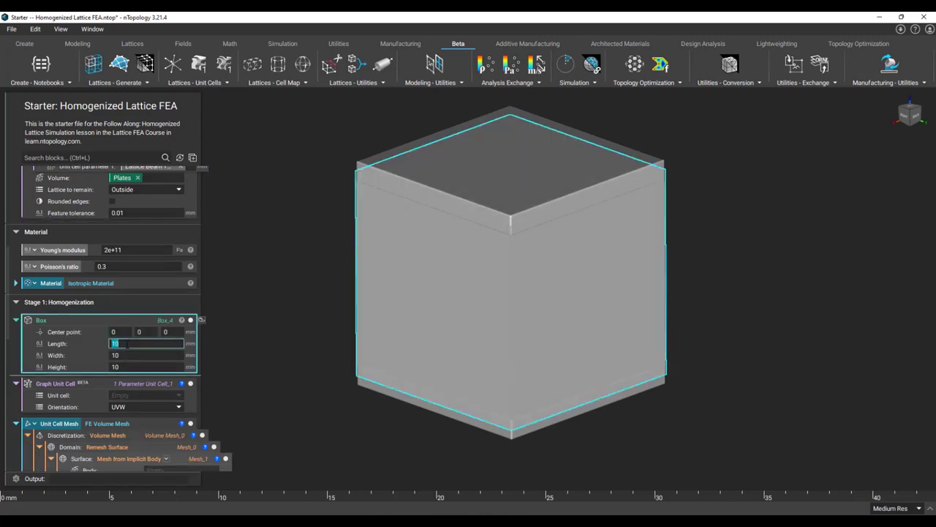
type("unit ce")
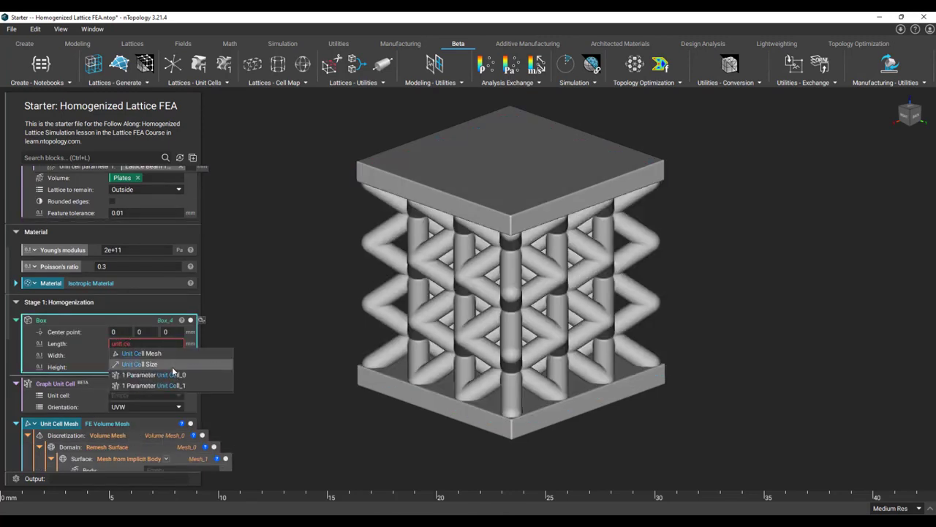
left_click(172, 368)
left_click(134, 408)
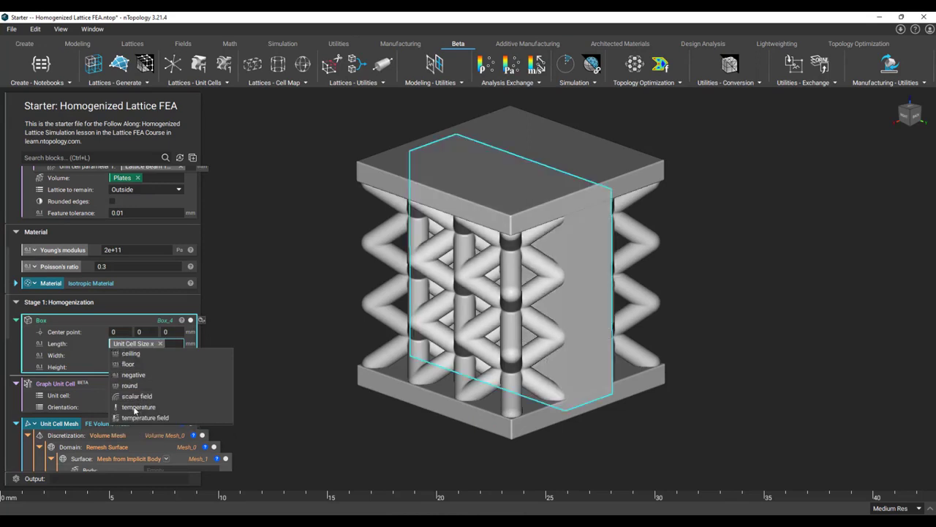
key("Return")
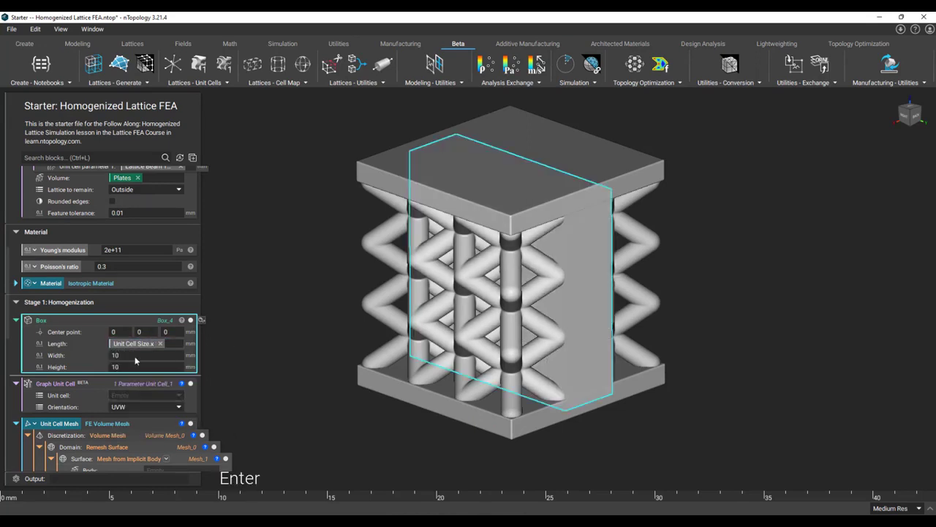
Step: Set the width of the Stage 1 Box to the y component of Unit Cell Size
left_click(136, 356)
type("unit")
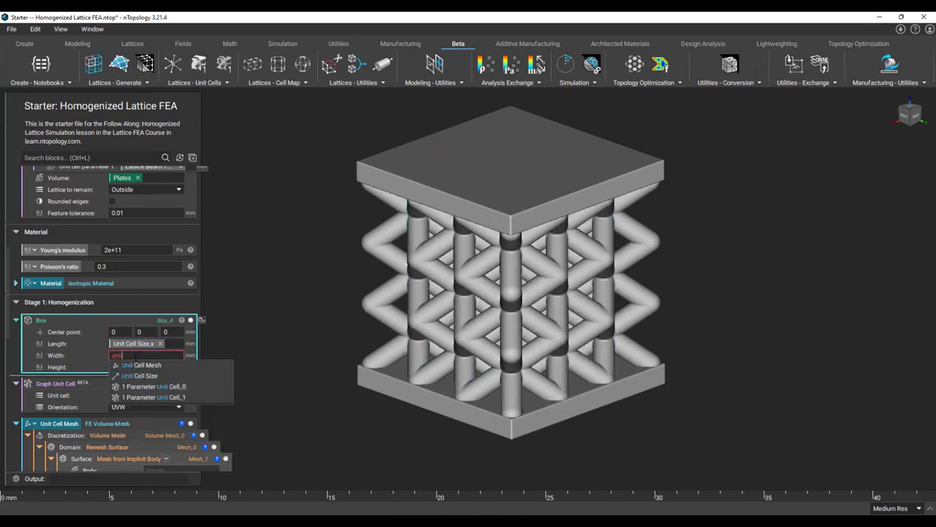
left_click(171, 376)
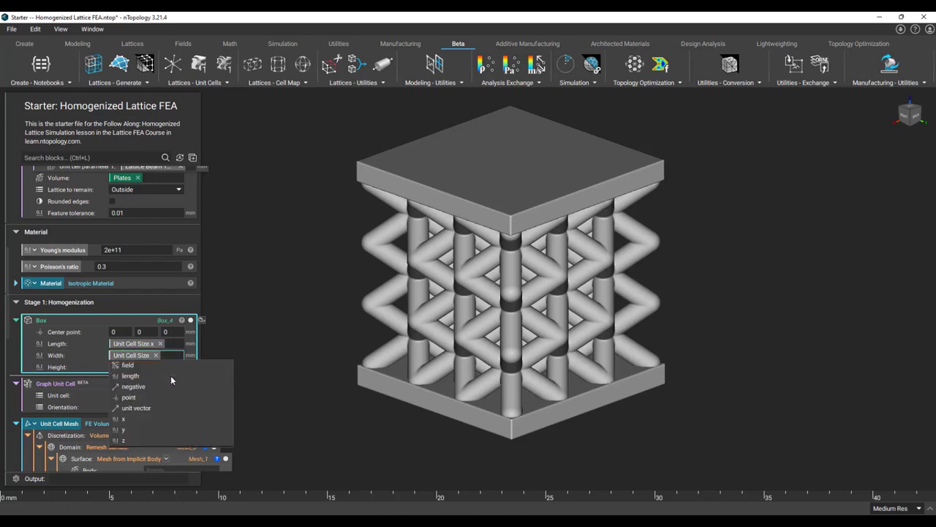
left_click(153, 429)
key("Return")
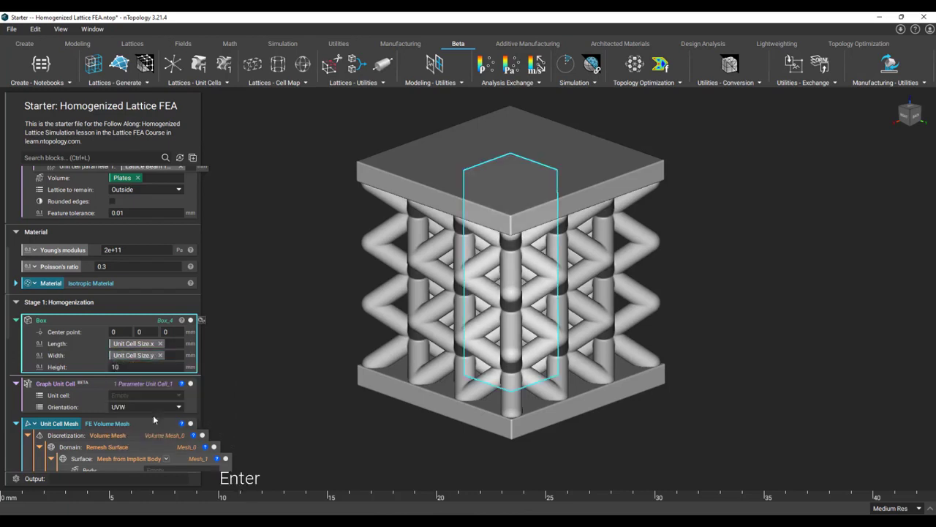
Step: Set the height of the Stage 1 Box to the z component of Unit Cell Size
left_click(153, 367)
type("unit")
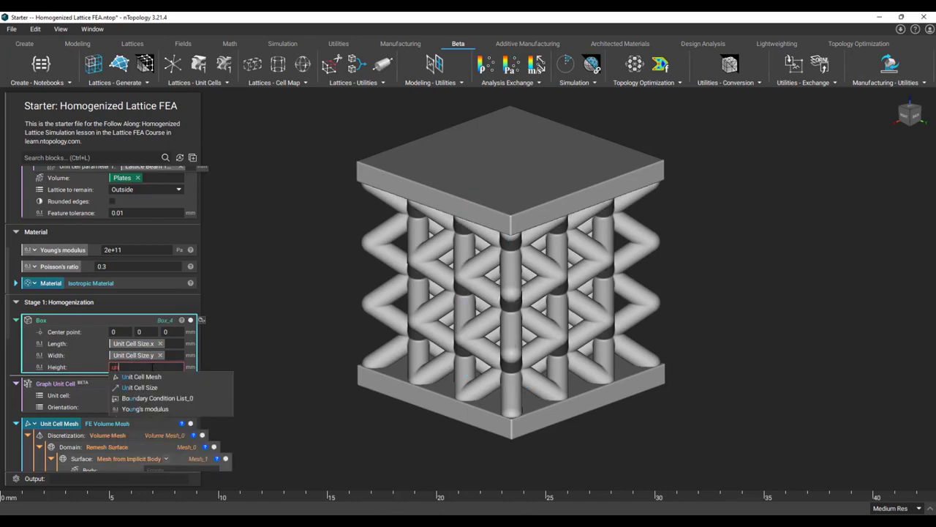
left_click(163, 387)
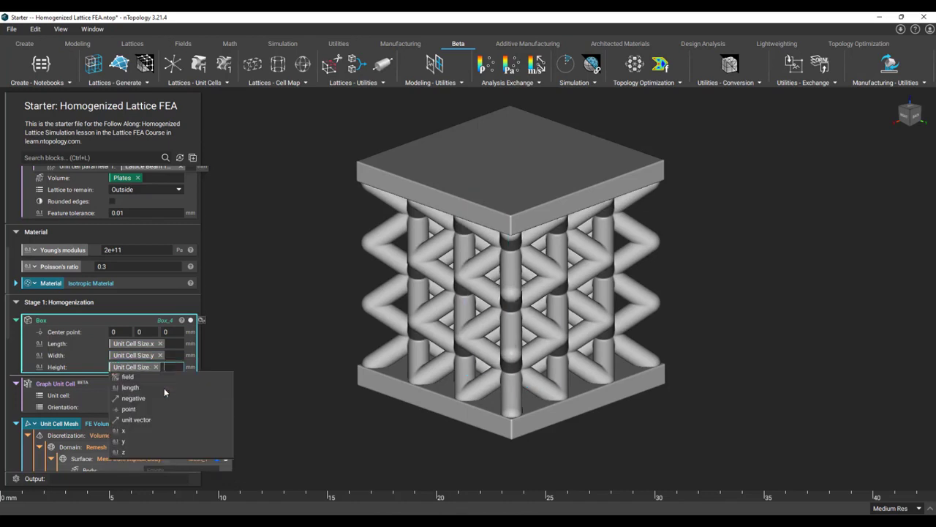
left_click(166, 452)
key("Return")
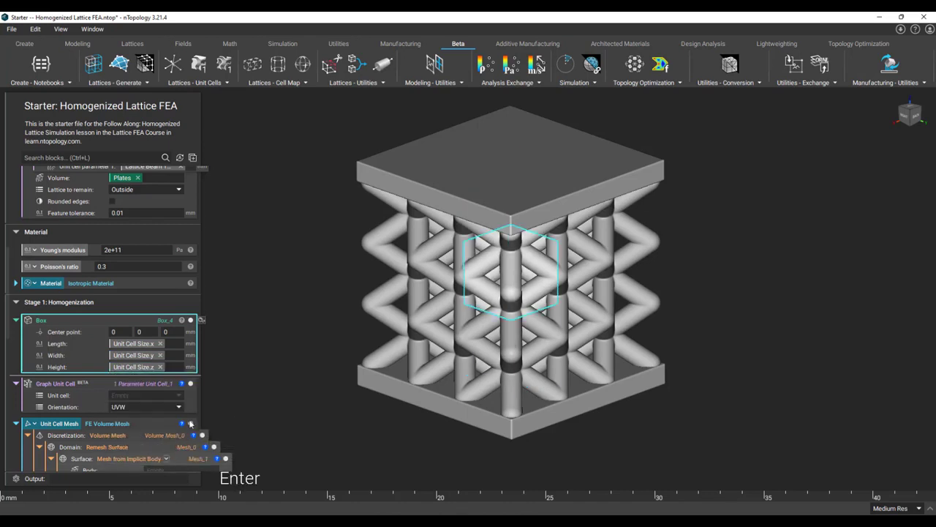
Step: Make the Stage 1 Box a variable named "Unit Cell Volume"
right_click(112, 322)
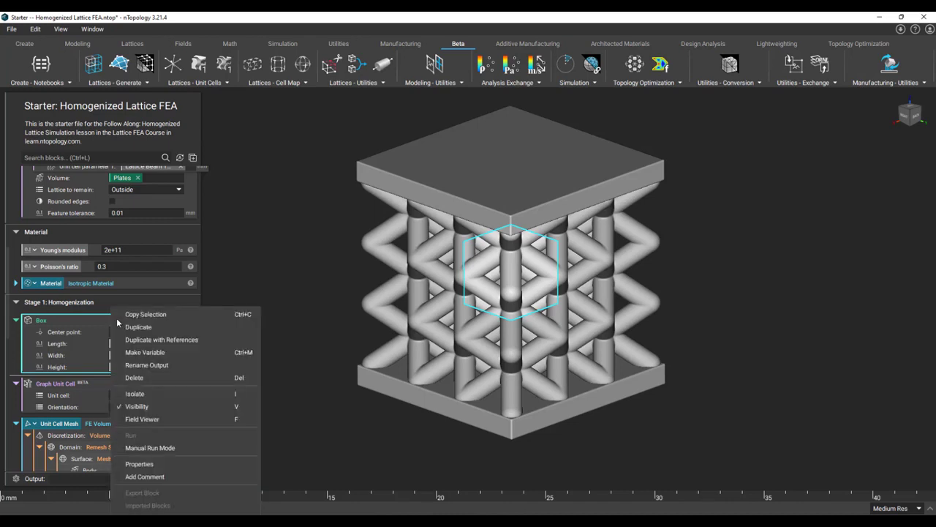
left_click(144, 352)
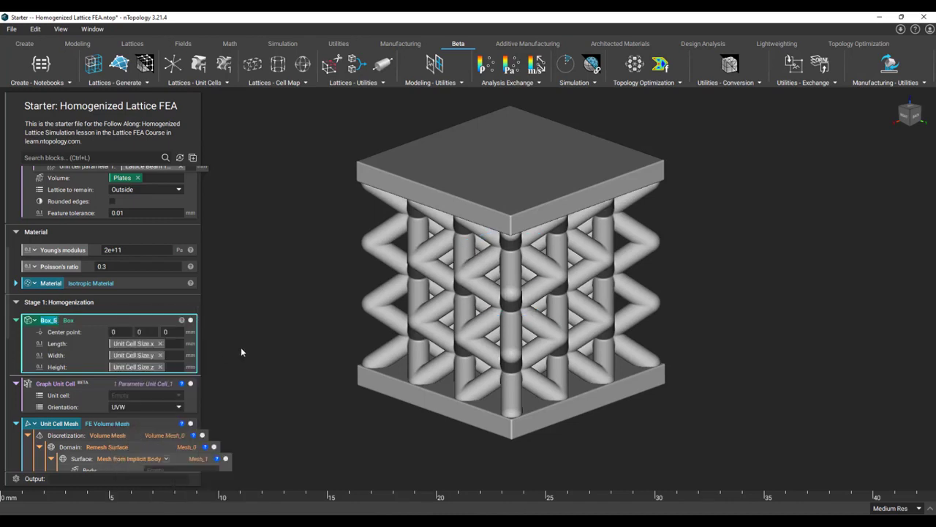
type("Unit Cell Volume")
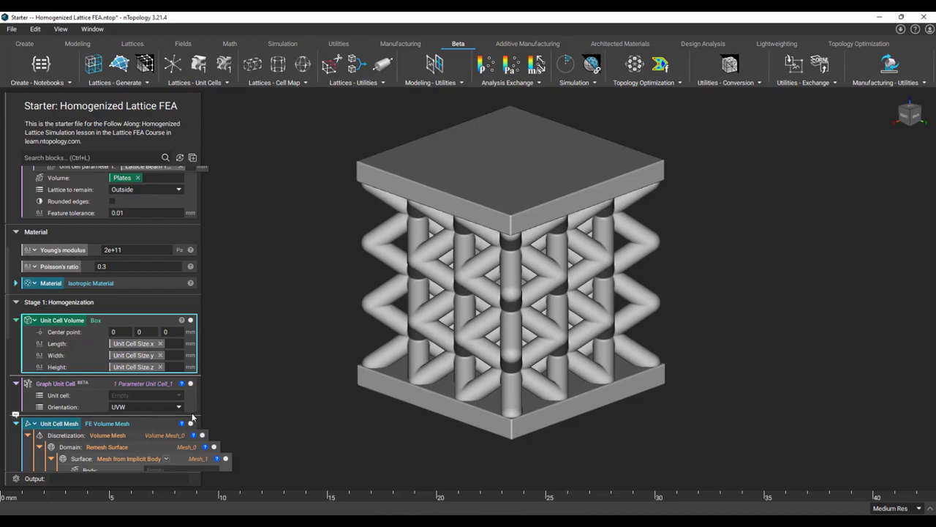
Step: Turn the unit cell choice in the Lattice block's Graph Unit Cell into a variable named "Unit Cell Type"
scroll(183, 320, "up", 3)
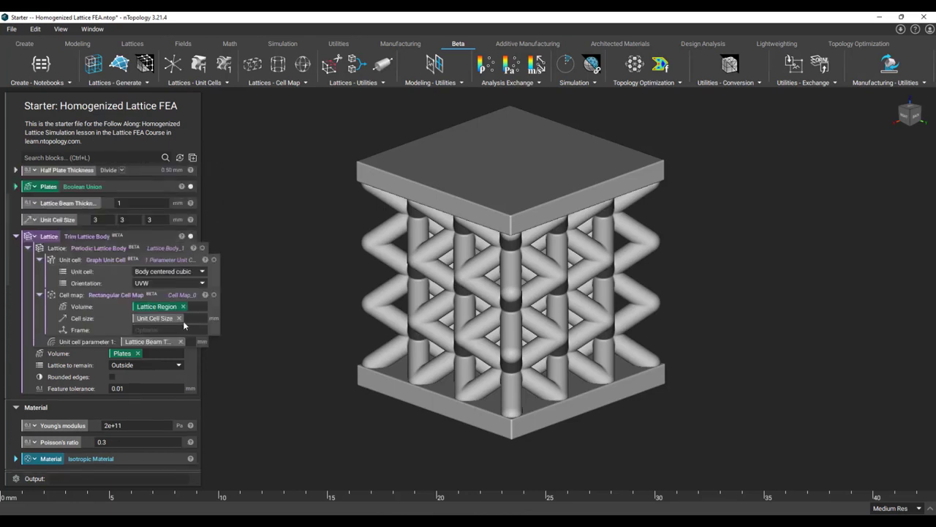
right_click(110, 273)
left_click(113, 282)
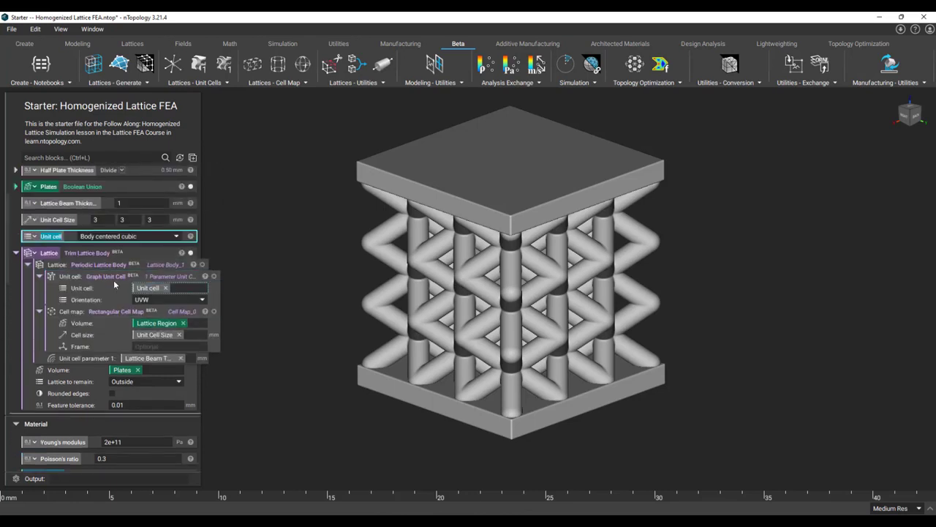
type("Unit Cell Type")
key("Return")
Step: Turn the orientation in the Lattice block's Graph Unit Cell into a variable named "Unit Cell Orientation"
right_click(130, 303)
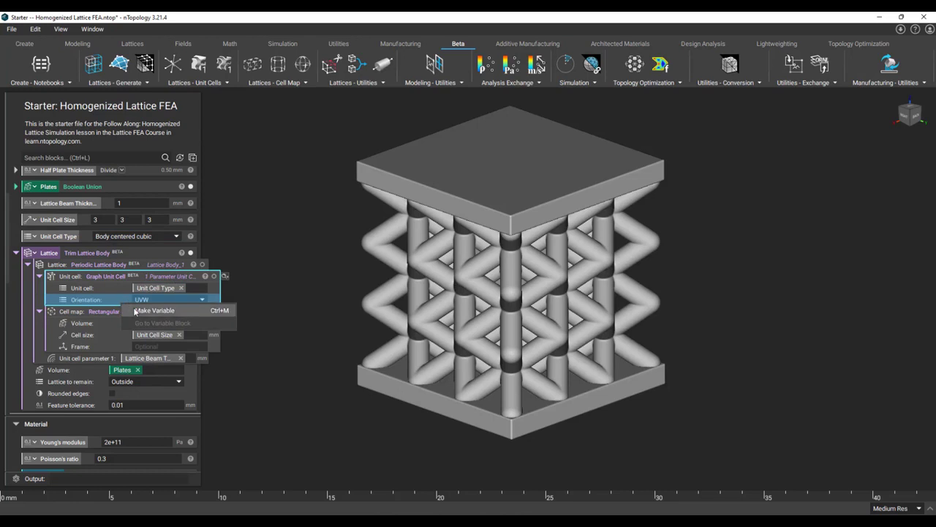
left_click(153, 310)
type("Uni")
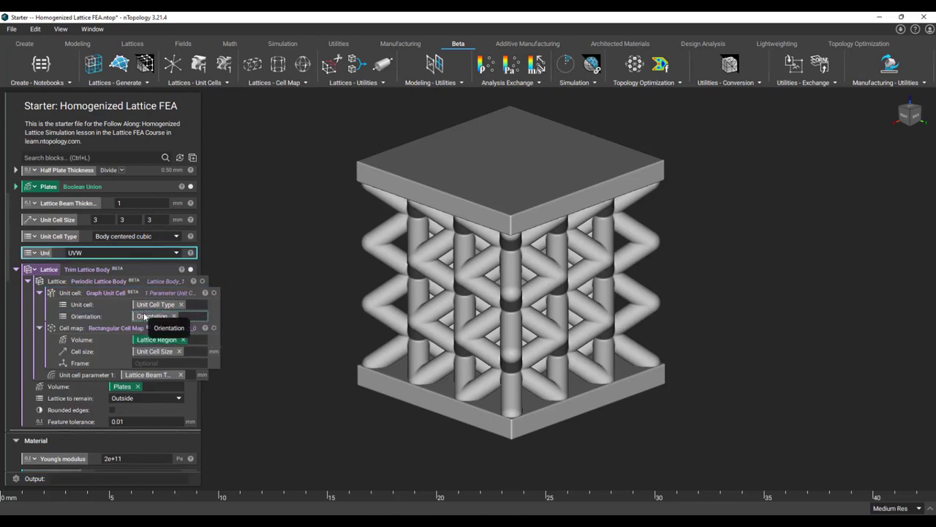
type("t Cell Urientation")
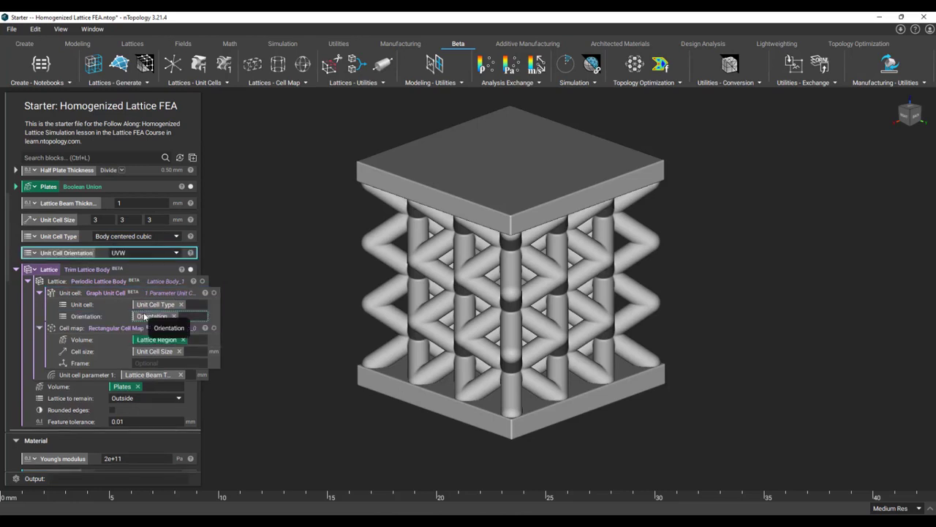
key("Return")
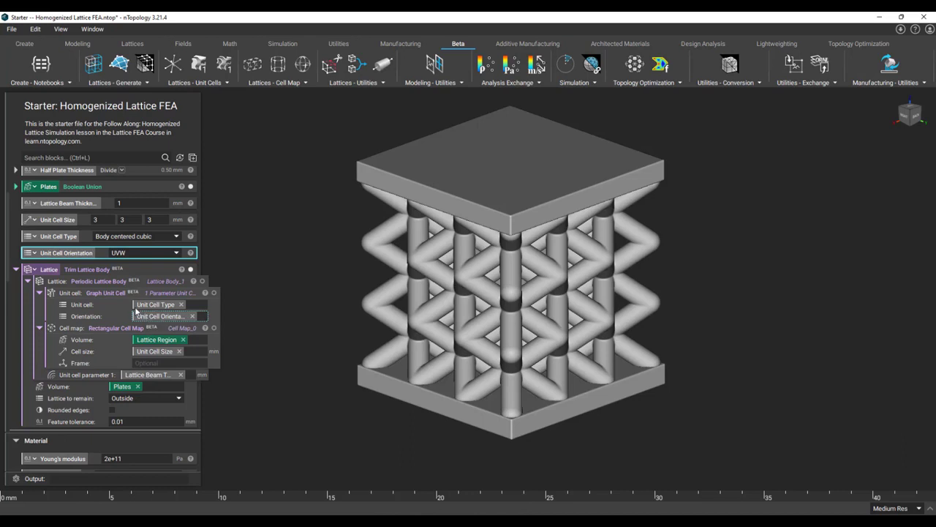
Step: Use Unit Cell Type and Unit Cell Orientation as the unit cell and orientation of the Stage 1 Graph Unit Cell block
scroll(117, 314, "down", 4)
left_click_drag(71, 235, 152, 430)
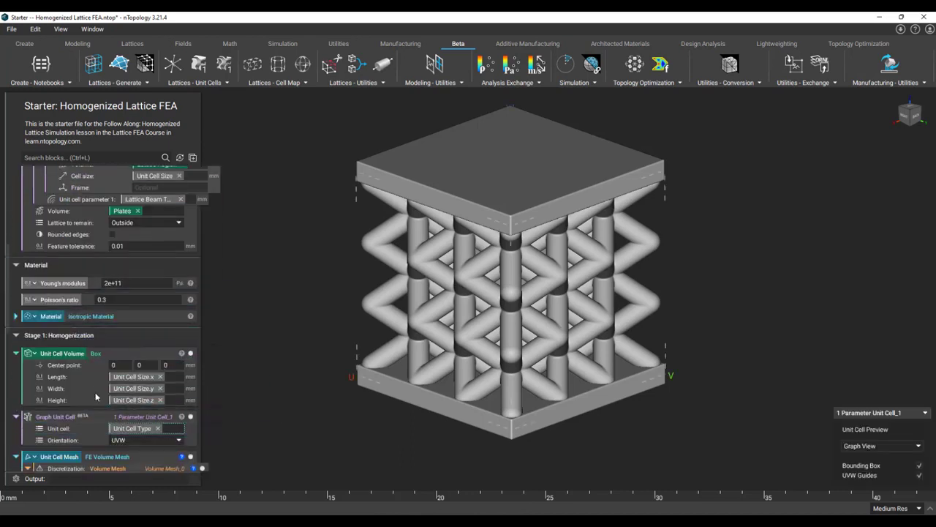
scroll(95, 365, "up", 4)
left_click_drag(60, 252, 153, 411)
scroll(139, 362, "down", 4)
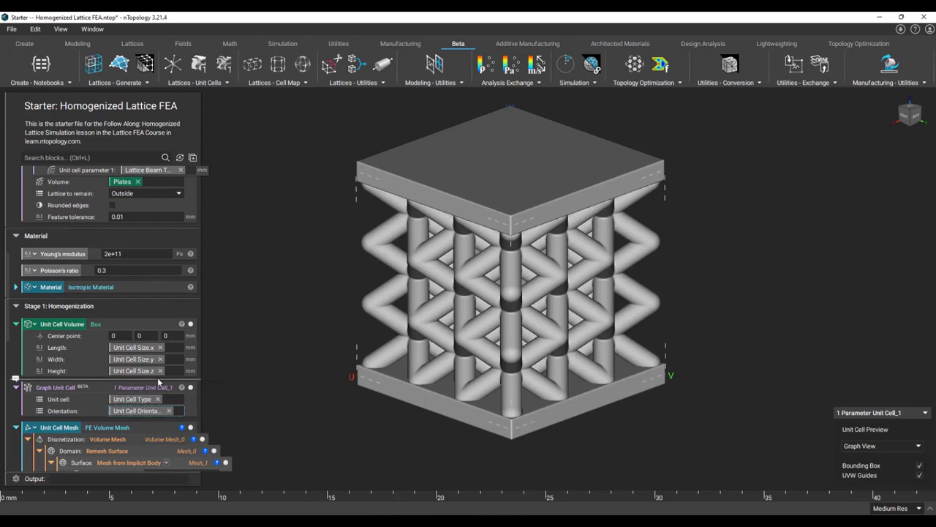
Step: Insert a Periodic Lattice Body block below Unit Cell Volume and nest the Graph Unit Cell block as its unit cell
left_click(136, 83)
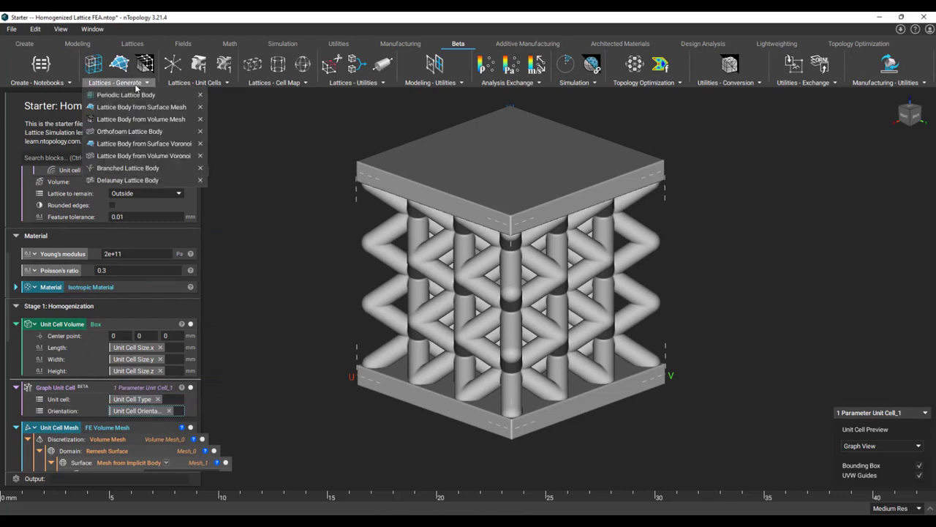
left_click(142, 93)
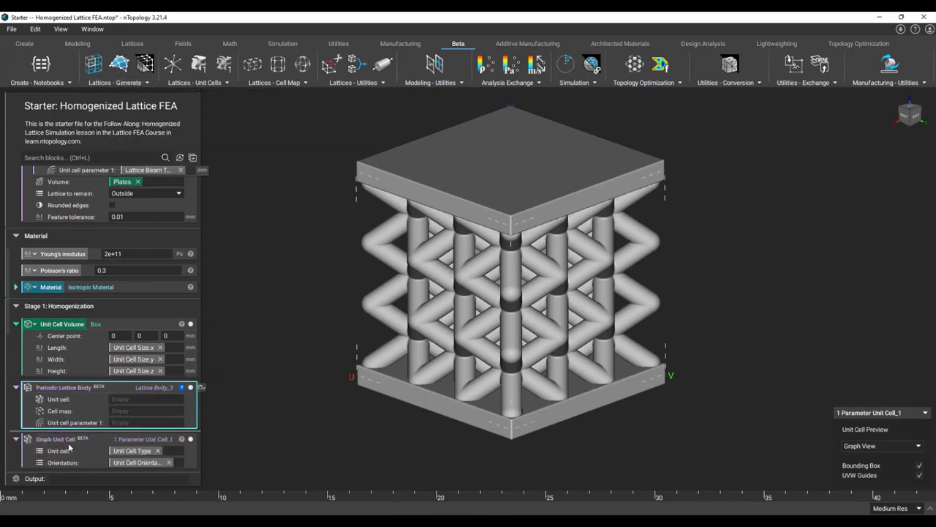
left_click_drag(93, 439, 128, 399)
scroll(107, 420, "down", 1)
Step: Add a Rectangular Cell Map block and nest it as the cell map of the Stage 1 Periodic Lattice Body
left_click(122, 414)
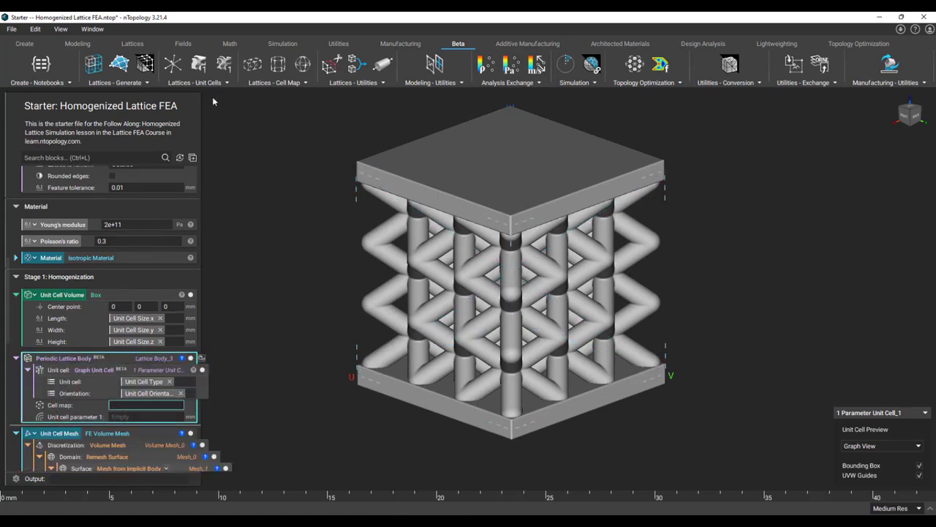
left_click(281, 82)
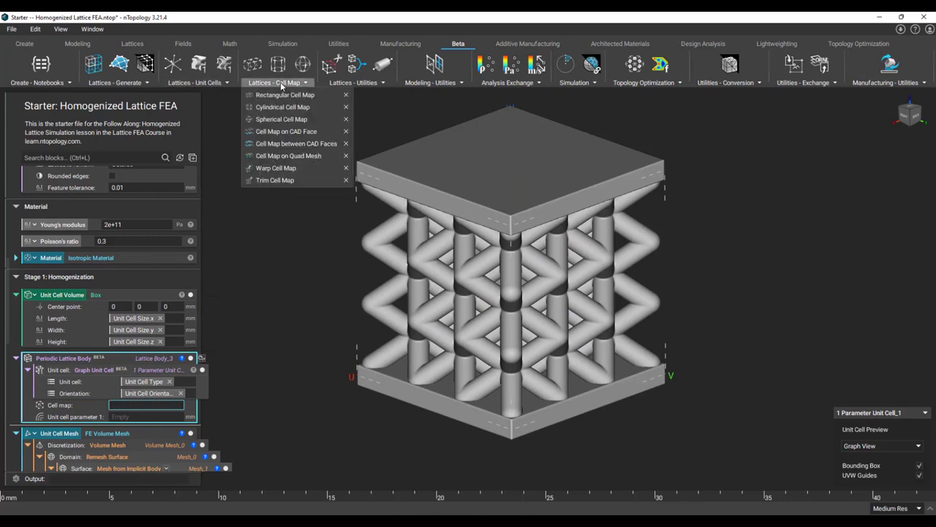
left_click(285, 95)
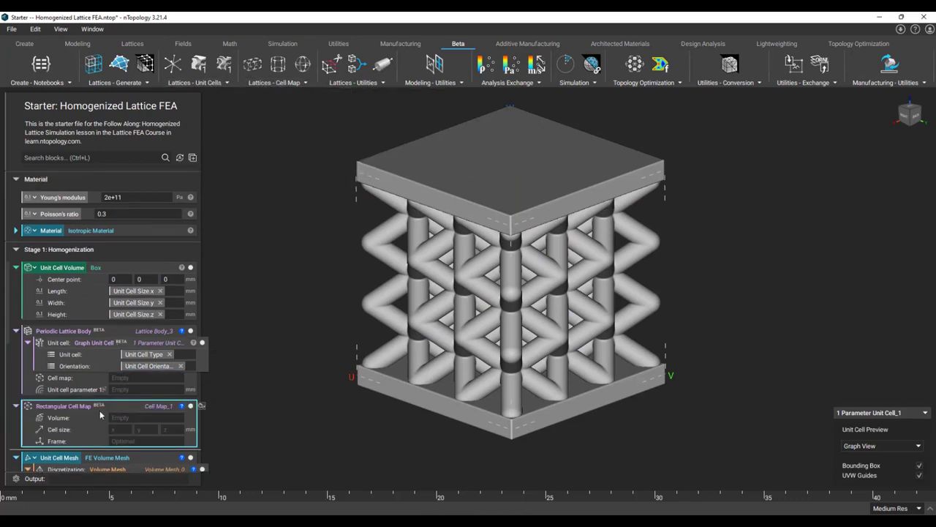
left_click_drag(92, 415, 118, 377)
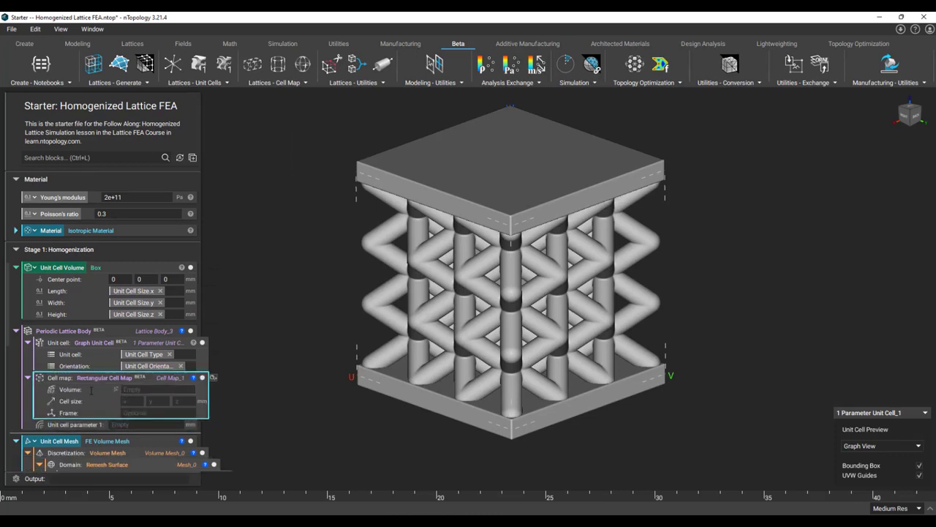
Step: Use Unit Cell Volume as the volume and Unit Cell Size as the cell size of the Stage 1 Rectangular Cell Map
left_click_drag(46, 273, 133, 391)
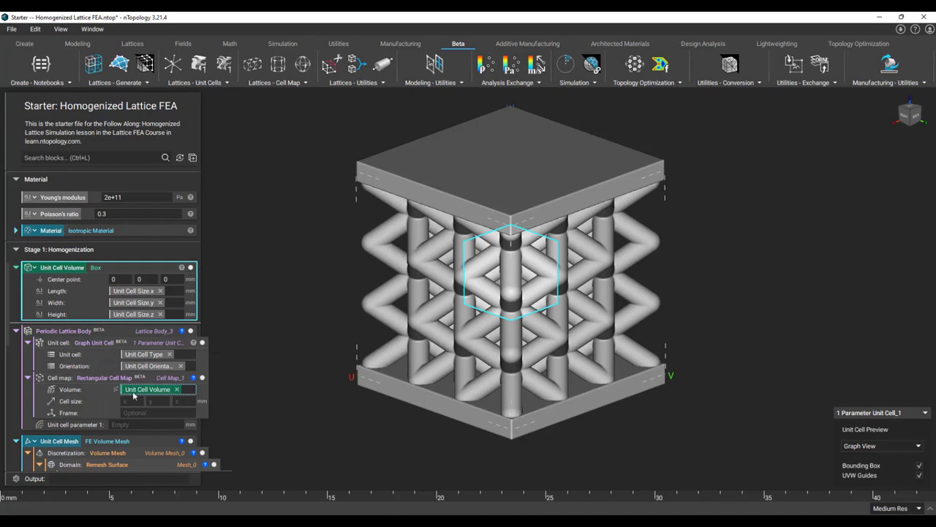
scroll(86, 397, "up", 7)
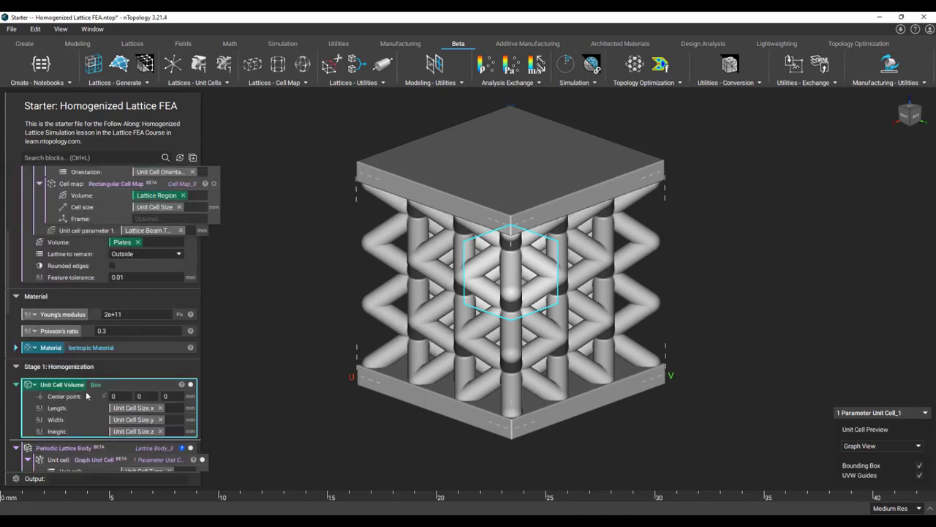
scroll(52, 193, "up", 1)
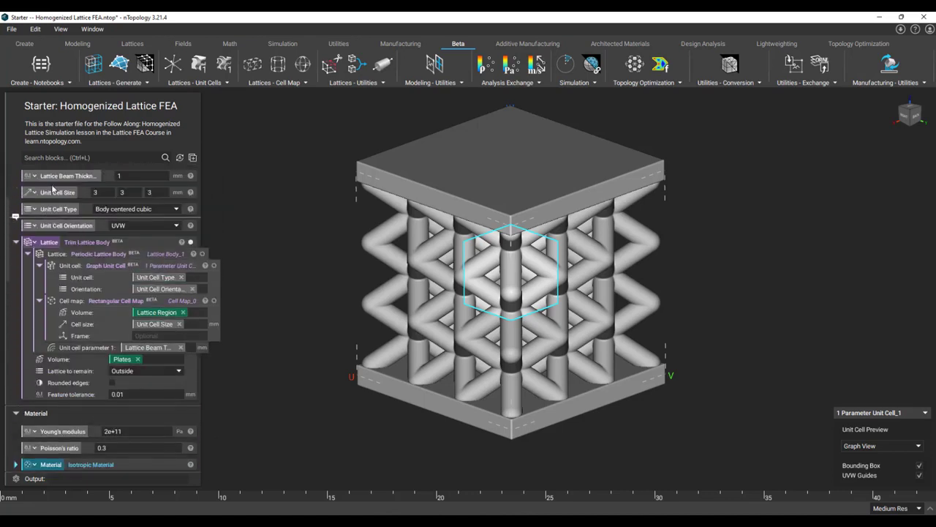
left_click_drag(56, 197, 140, 375)
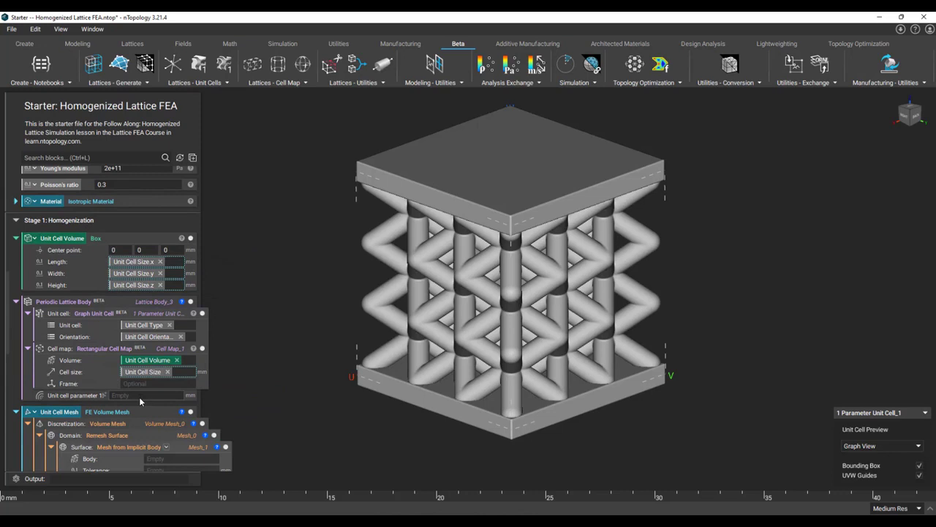
Step: Use the Lattice Beam Thickness variable as unit cell parameter 1 of the Stage 1 Periodic Lattice Body and inspect the cell in the model
scroll(139, 397, "up", 6)
scroll(134, 422, "up", 3)
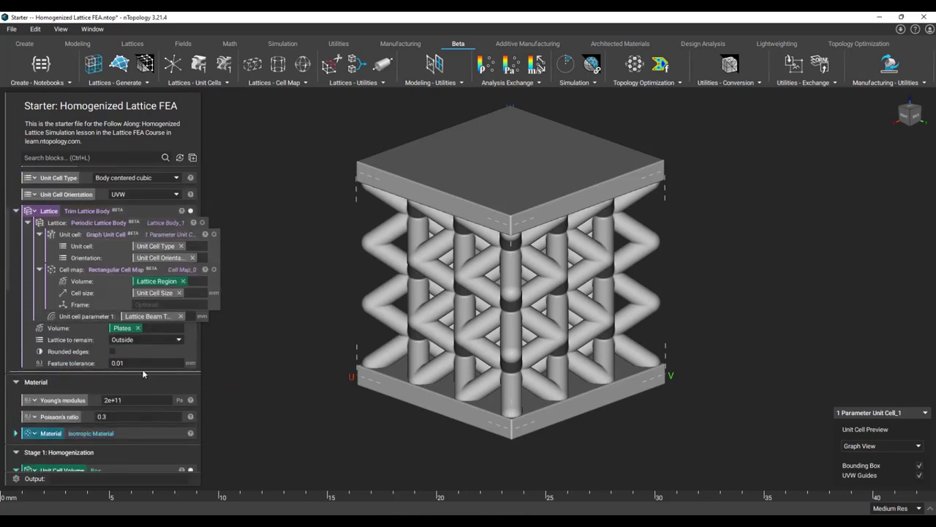
left_click_drag(63, 176, 143, 455)
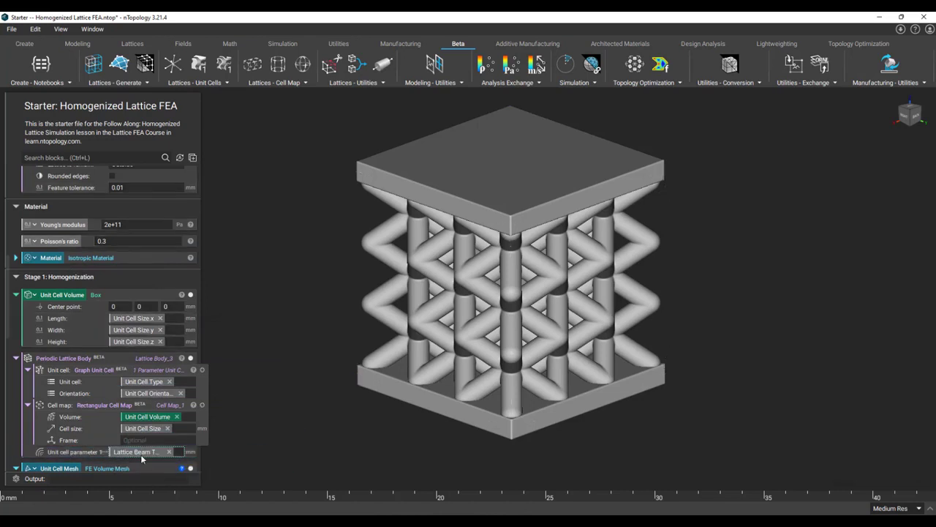
left_click(116, 362)
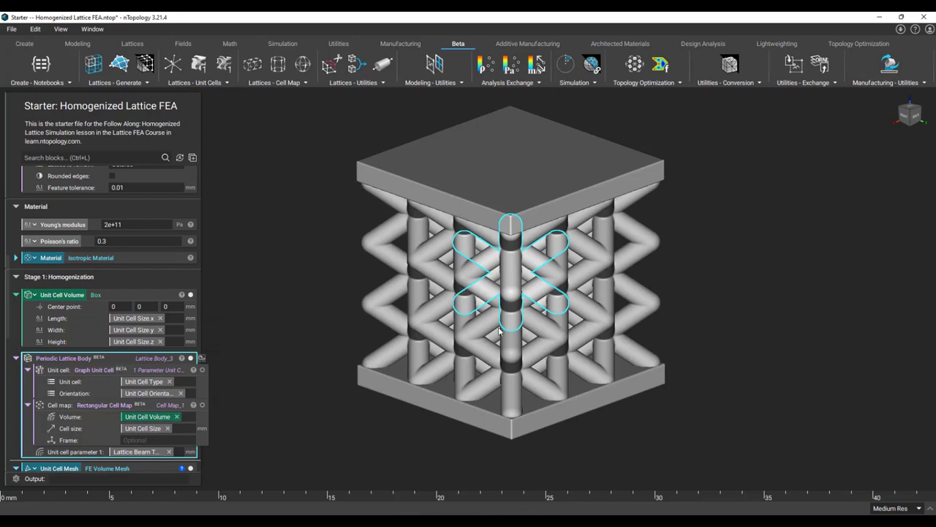
right_click_drag(543, 387, 497, 390)
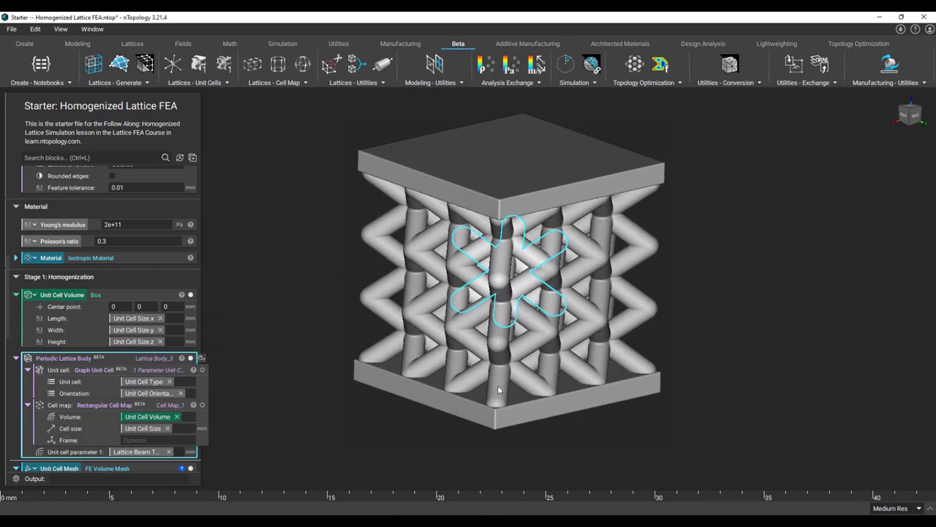
Step: Make the Stage 1 Periodic Lattice Body a variable named Unit Cell, and collapse the Unit Cell Volume and Unit Cell blocks
right_click(108, 362)
left_click(131, 352)
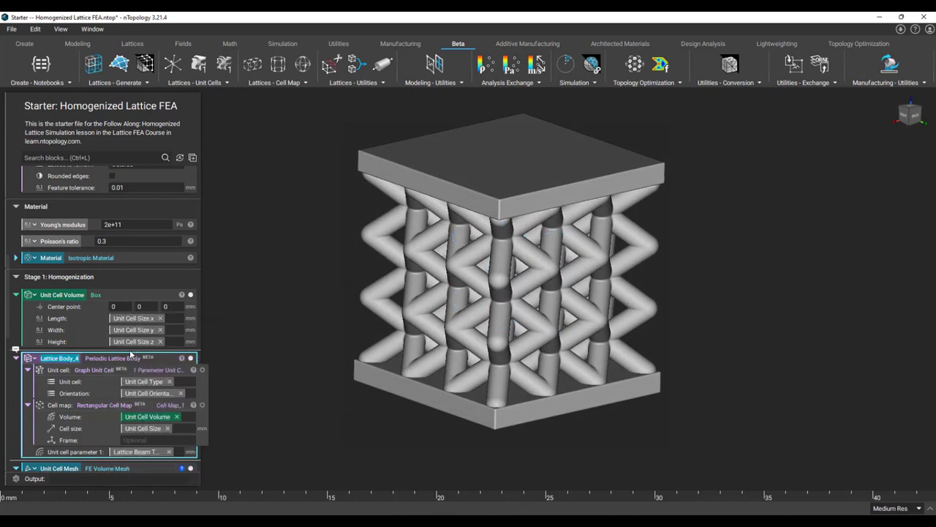
type("Unit Cell")
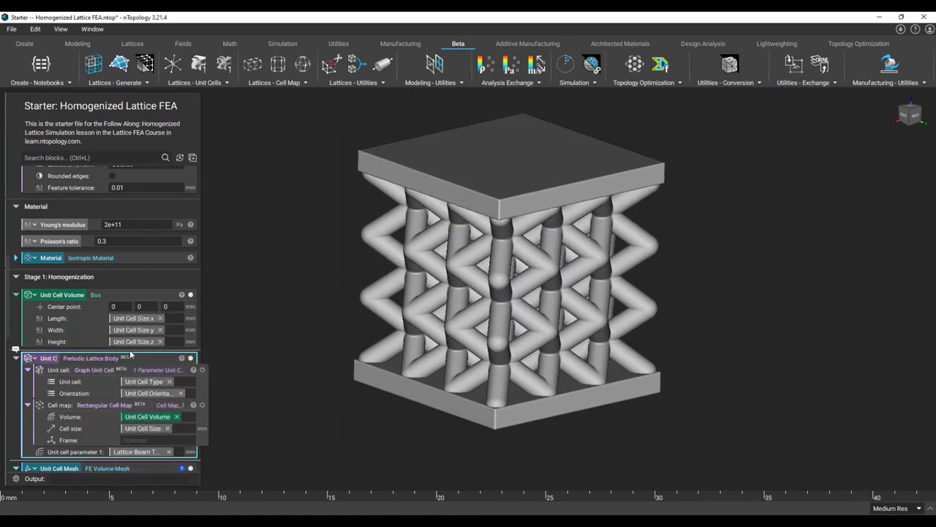
left_click(15, 295)
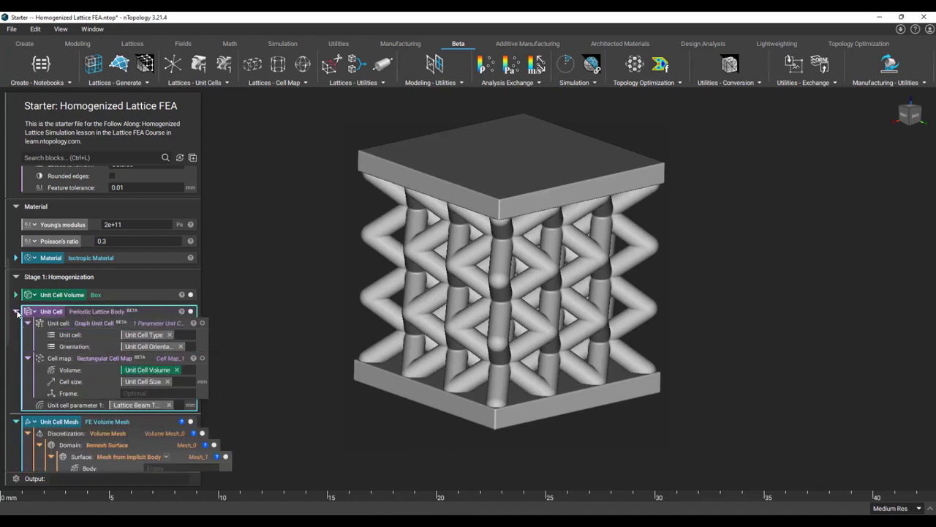
left_click(16, 312)
Step: Isolate the Unit Cell lattice and show Unit Cell Volume with it to inspect how the beams extend beyond the box
key("i")
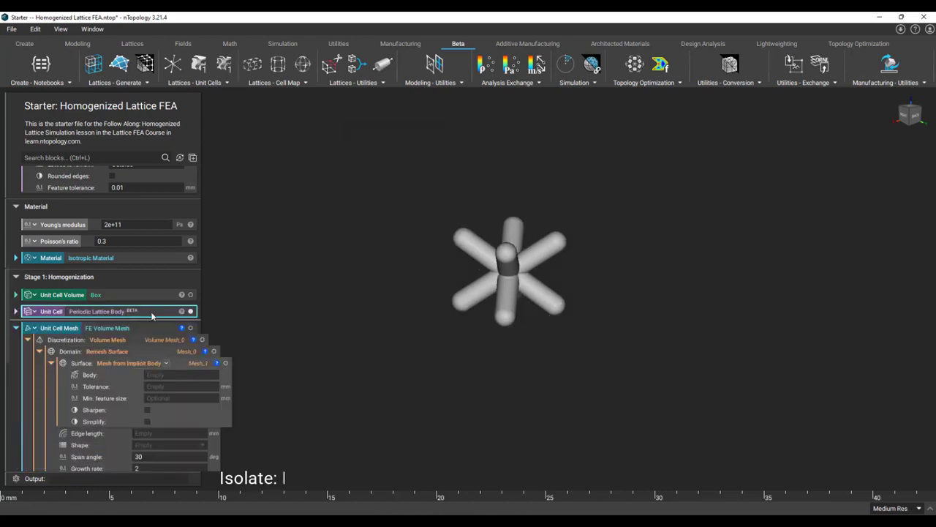
left_click(190, 295)
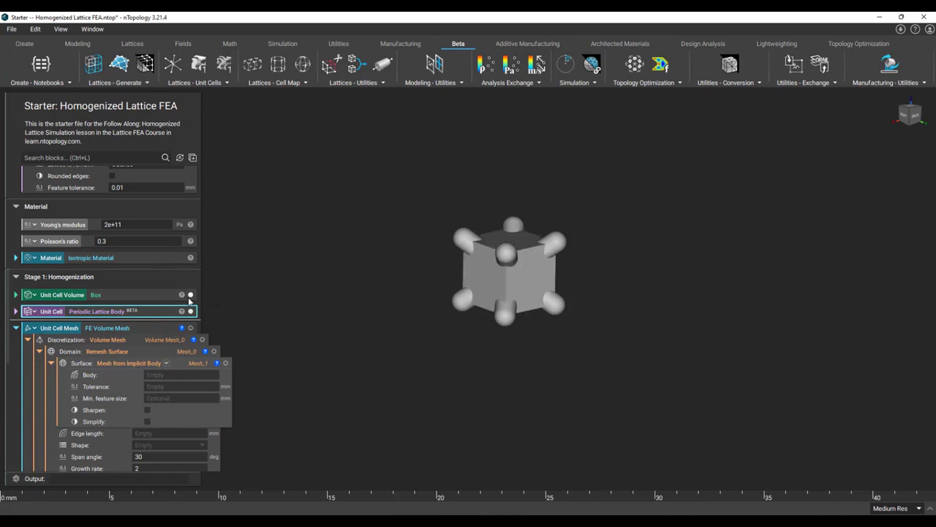
scroll(519, 259, "up", 3)
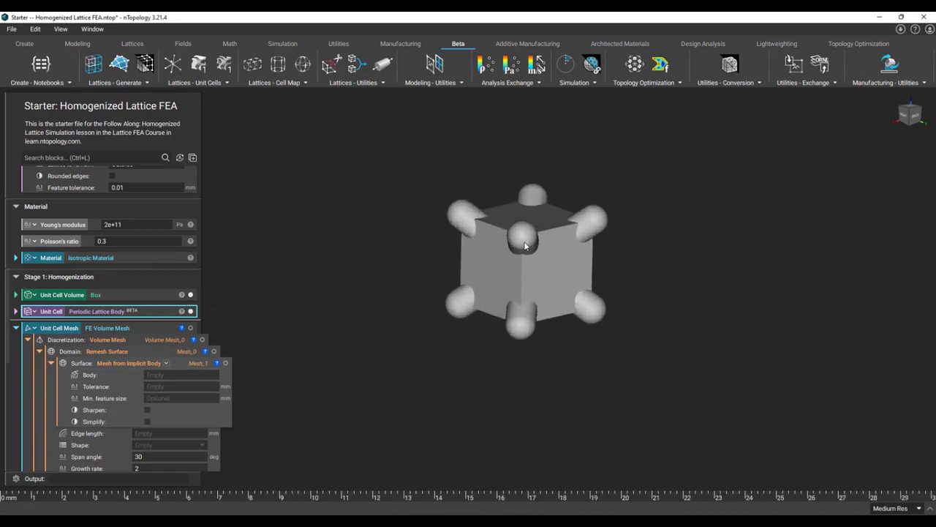
scroll(459, 262, "up", 3)
right_click_drag(460, 258, 451, 261)
left_click(558, 261)
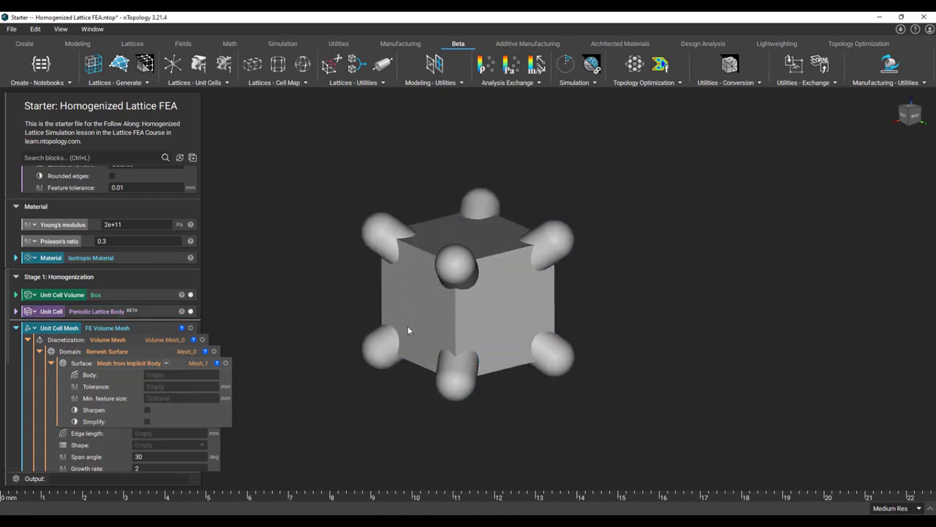
Step: Insert a Boolean Intersect block between the Unit Cell and Unit Cell Mesh blocks
scroll(77, 358, "down", 1)
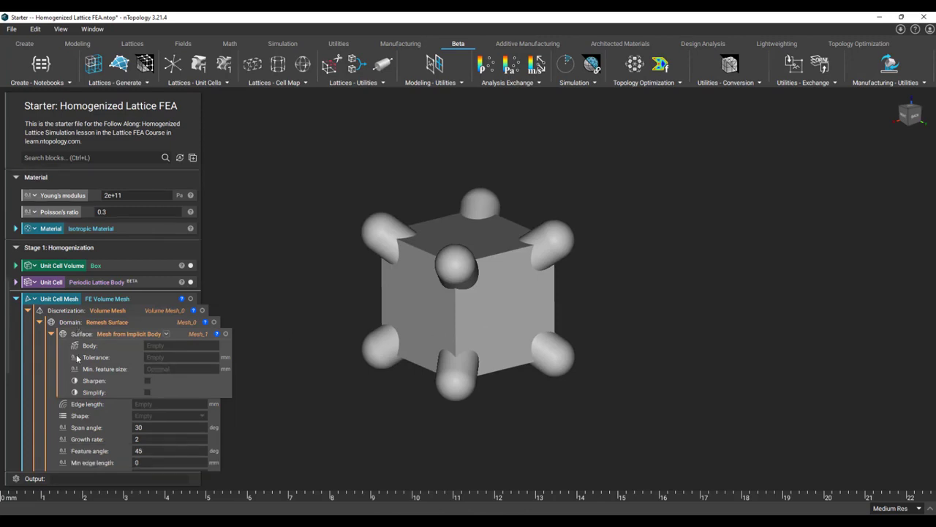
scroll(77, 357, "down", 2)
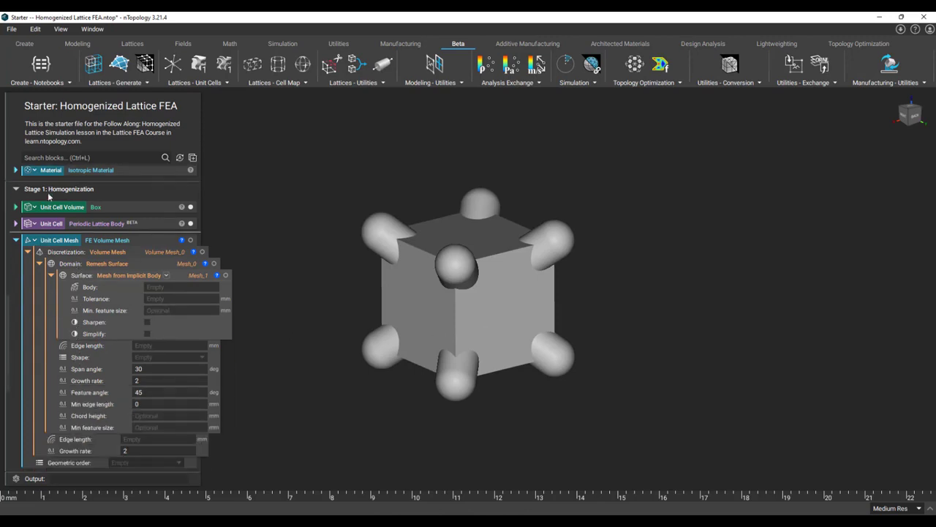
left_click(55, 158)
type("boo")
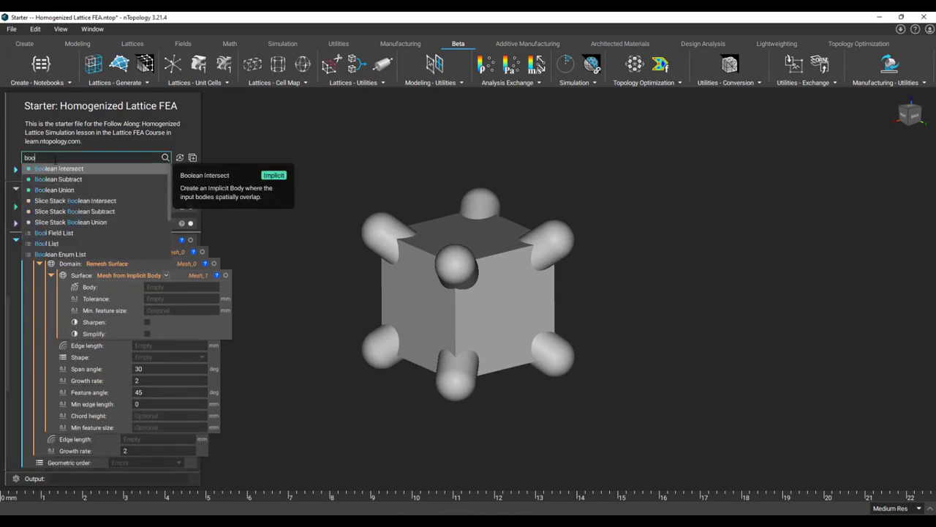
left_click(83, 170)
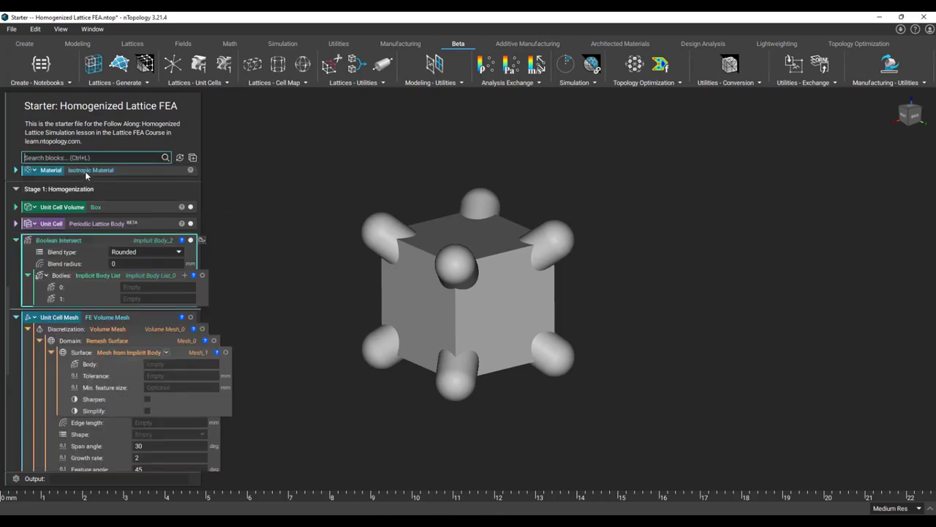
Step: Use Unit Cell and Unit Cell Volume as the two bodies of the Boolean Intersect and isolate the result
left_click(159, 287)
left_click(82, 224)
left_click_drag(82, 208, 142, 298)
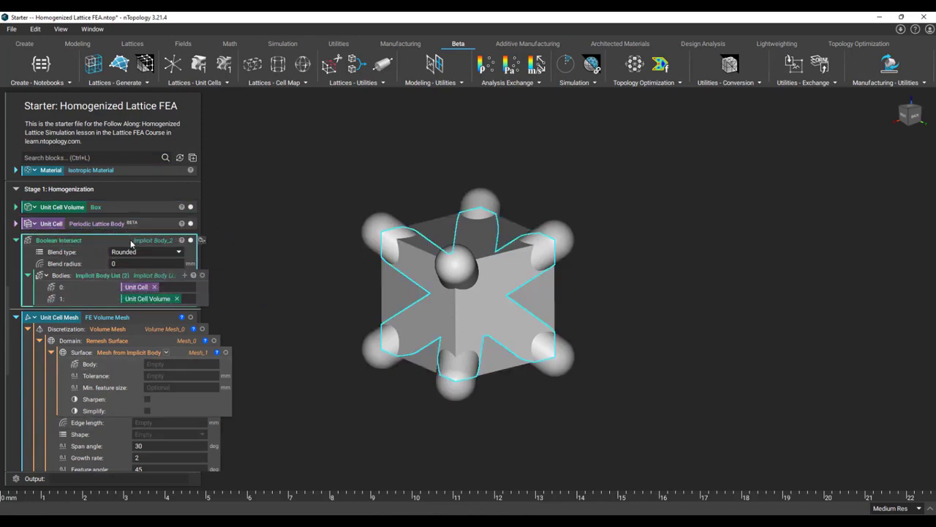
key("i")
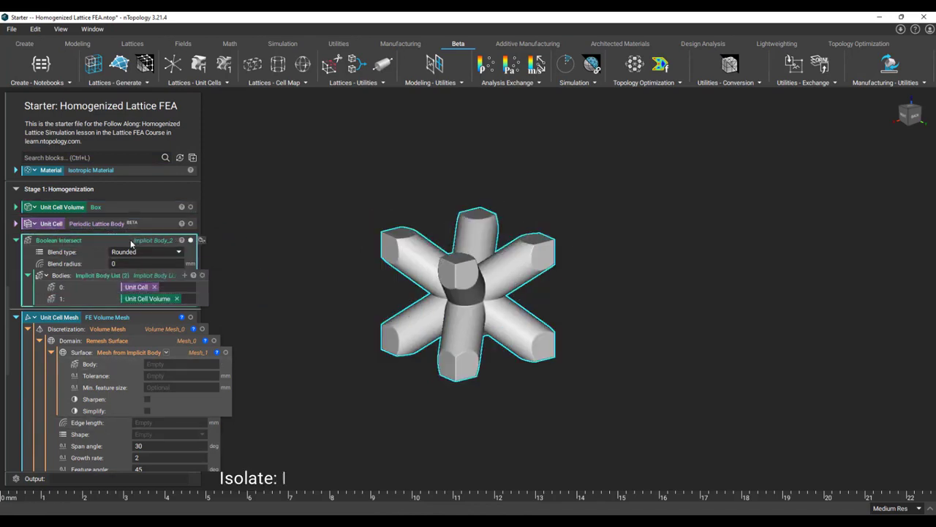
Step: Make the Boolean Intersect a variable named Unit Cell Trimmed and collapse its block
right_click(94, 246)
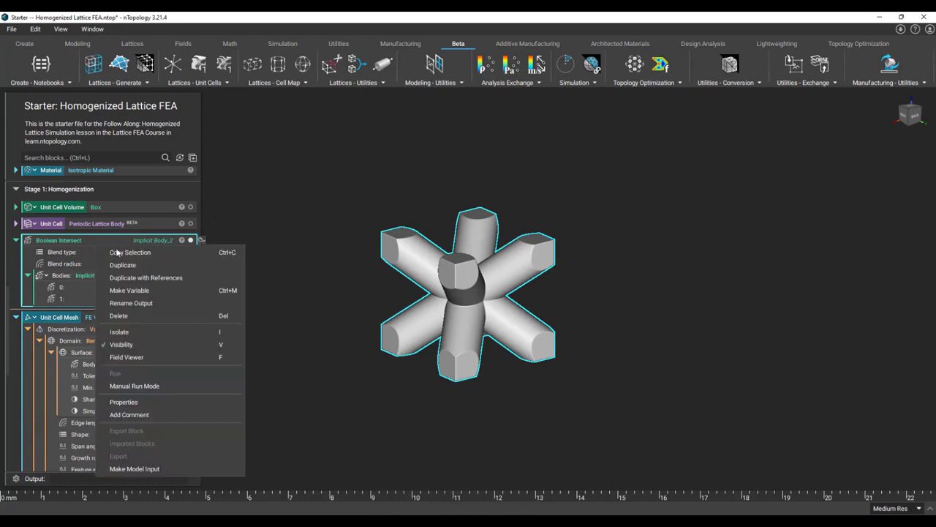
left_click(137, 293)
type("Unit Cell Trimmed")
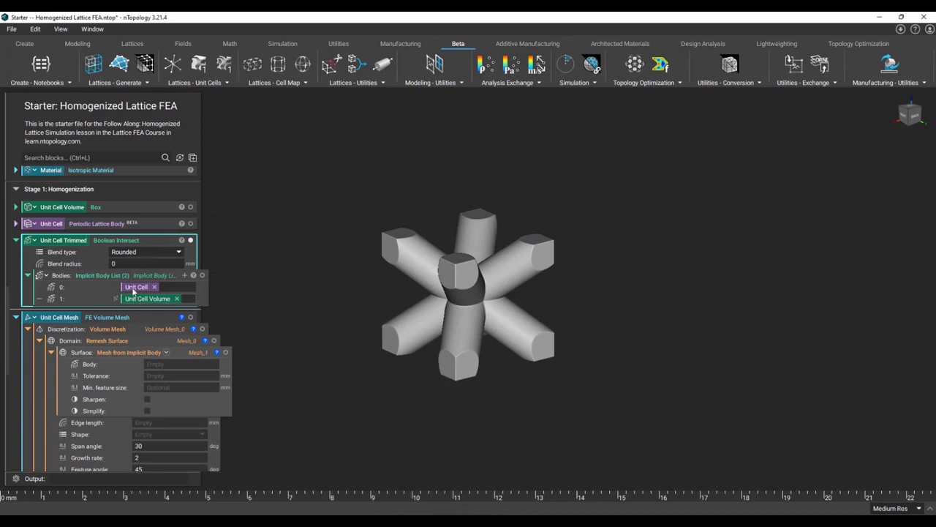
left_click(17, 240)
Step: Use Unit Cell Trimmed as the body of Mesh from Implicit Body and switch that block to the overload with integer sharpen iterations
left_click_drag(64, 242, 139, 303)
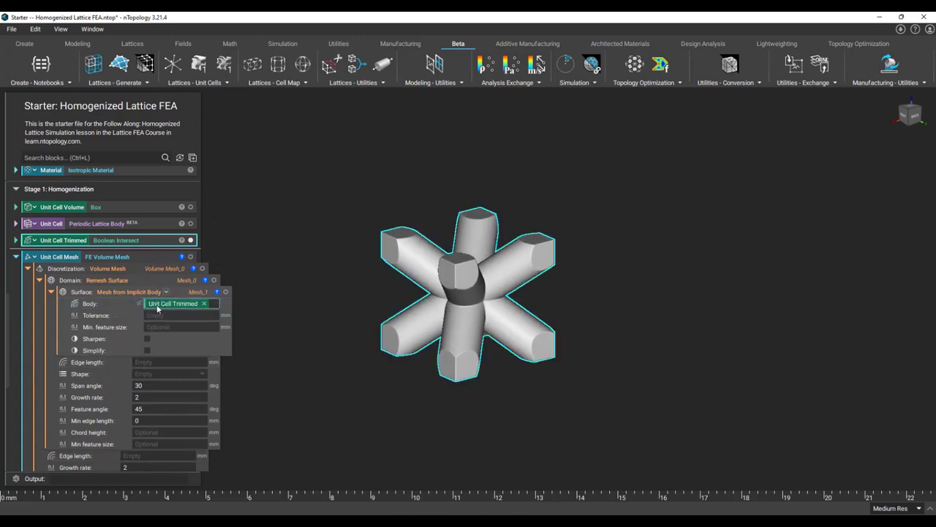
left_click(166, 292)
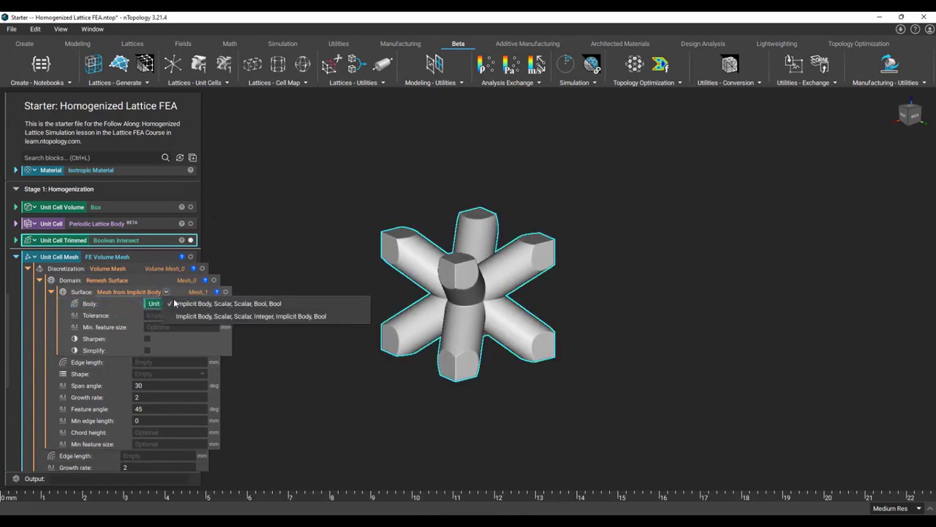
left_click(188, 316)
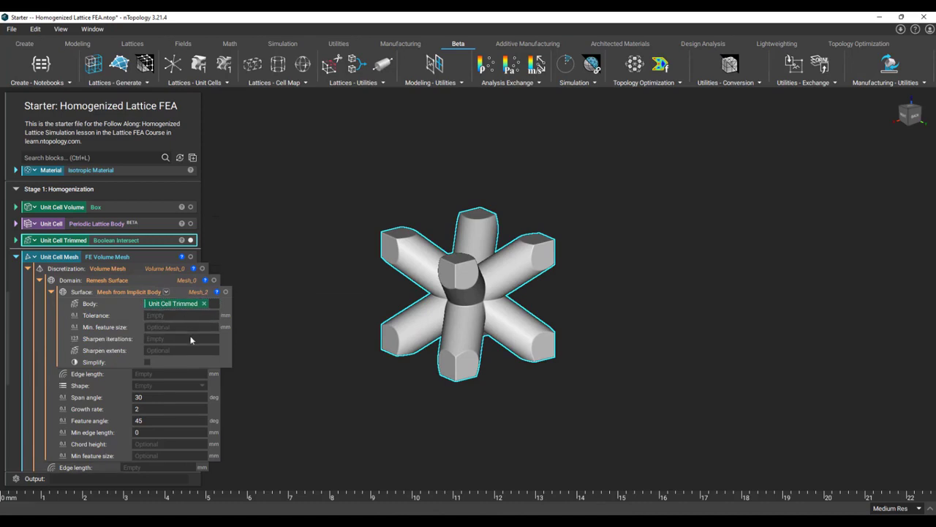
Step: Set the Mesh from Implicit Body tolerance to 0.3 mm and sharpen iterations to 1, and isolate the surface mesh
left_click(169, 315)
type("0.3")
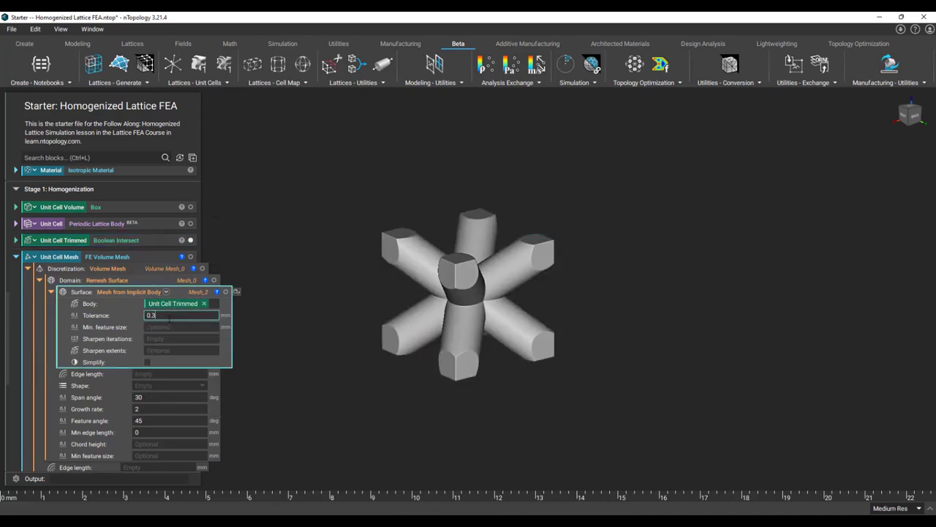
key("Return")
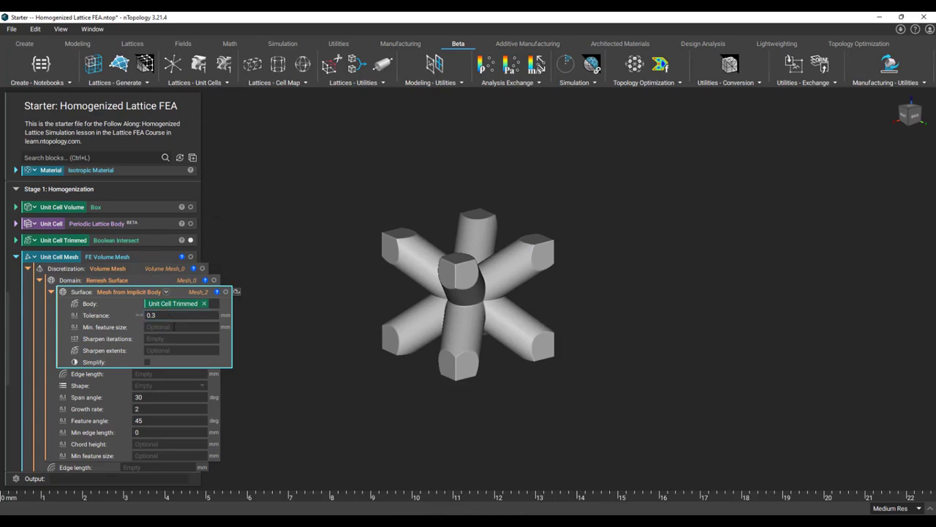
left_click(174, 339)
type("1")
key("Return")
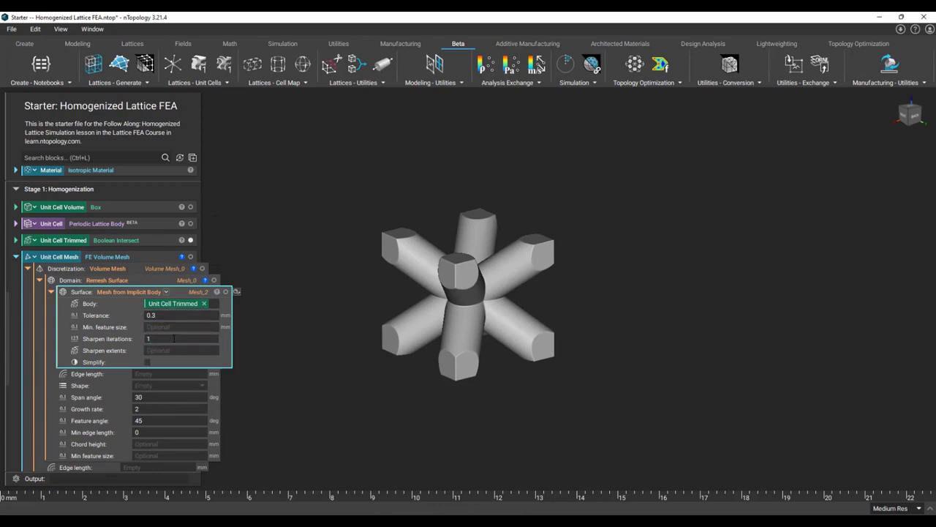
key("i")
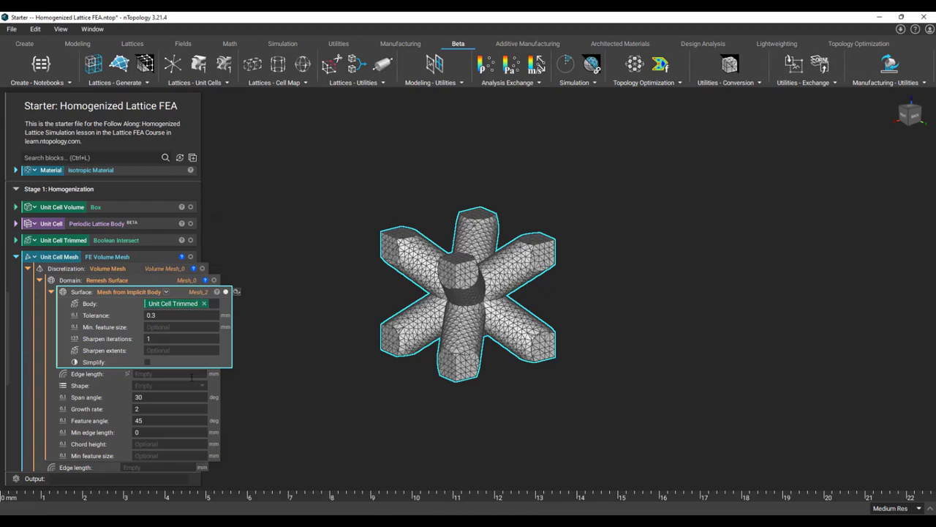
Step: Set the Remesh Surface edge length to 0.25 mm and shape to Triangle, and isolate the remeshed surface
left_click(192, 376)
type("0.25")
key("Return")
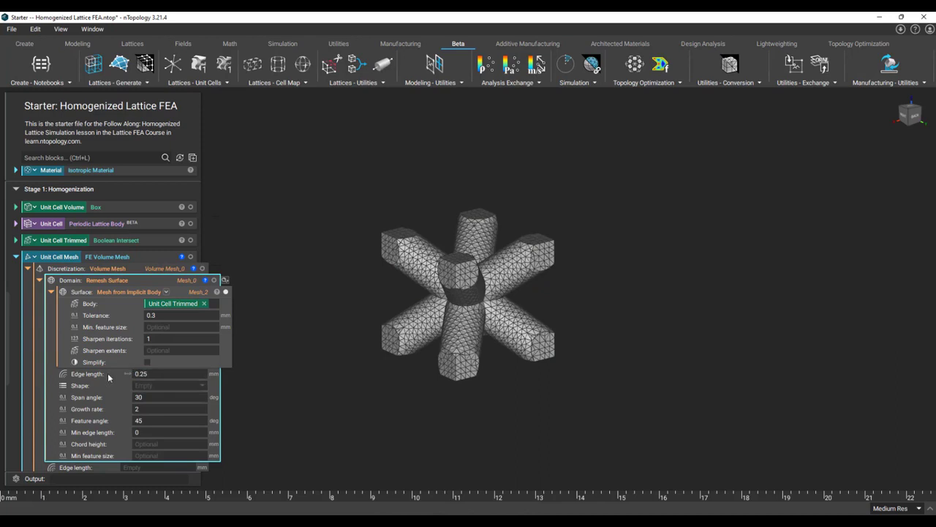
scroll(176, 357, "down", 1)
left_click(177, 356)
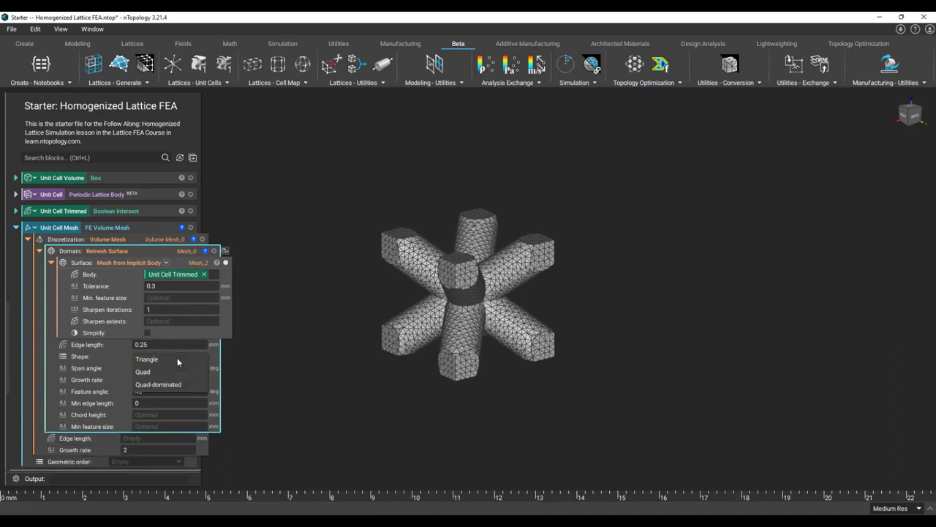
left_click(178, 359)
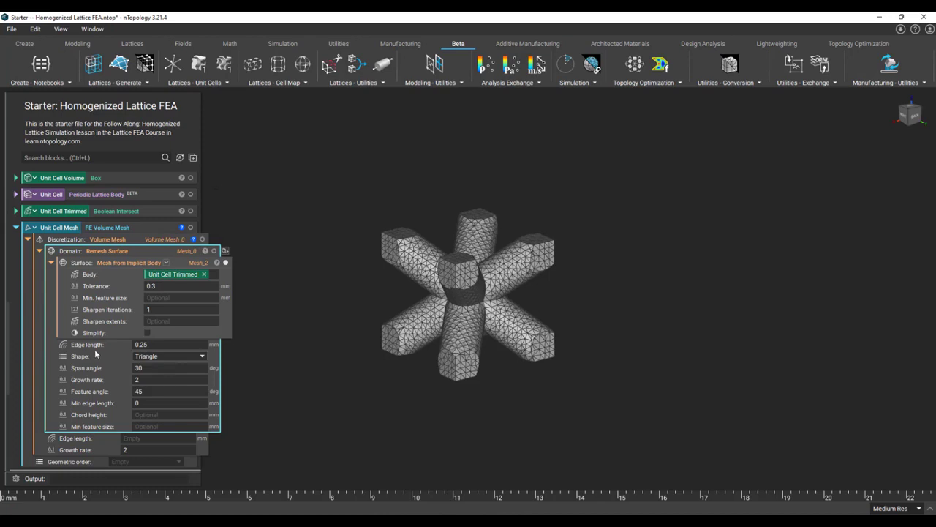
key("i")
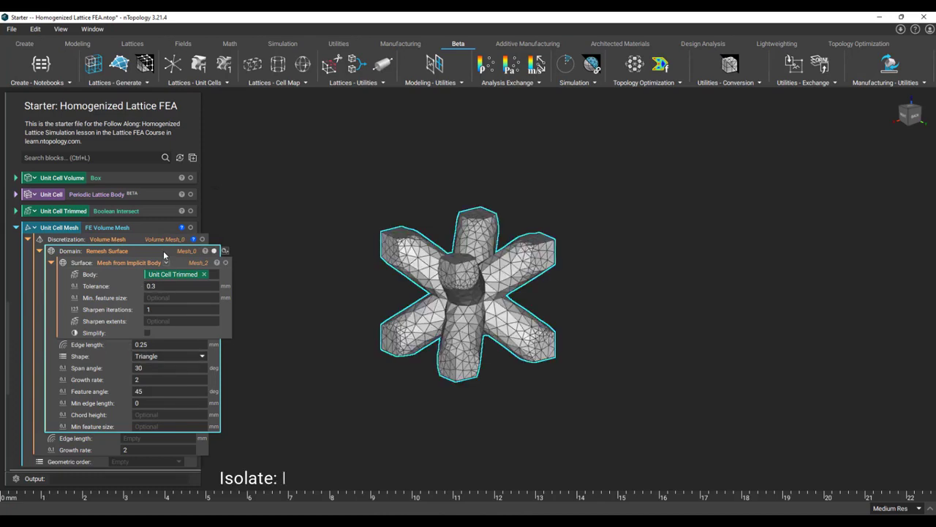
Step: Examine the mesh properties of the Remesh Surface block, including its face count and whether it is closed or self-intersecting
left_click(205, 250)
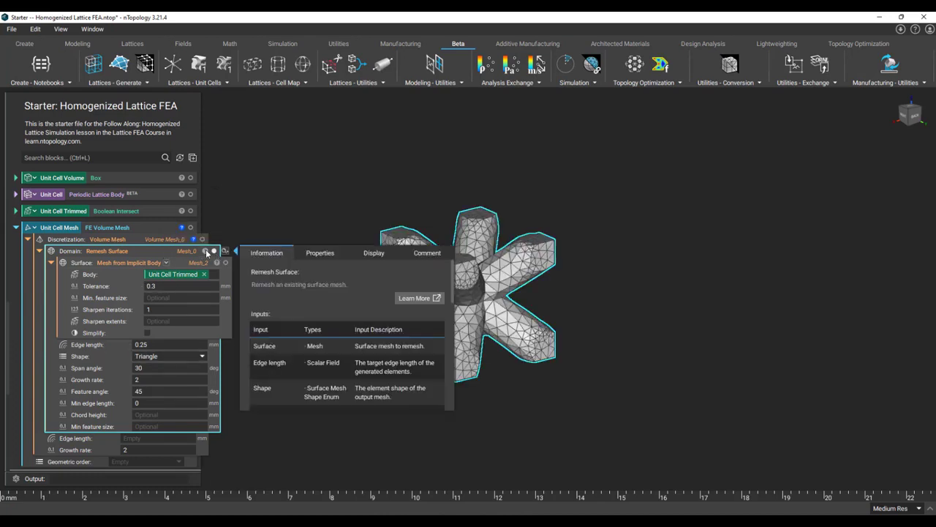
left_click(319, 254)
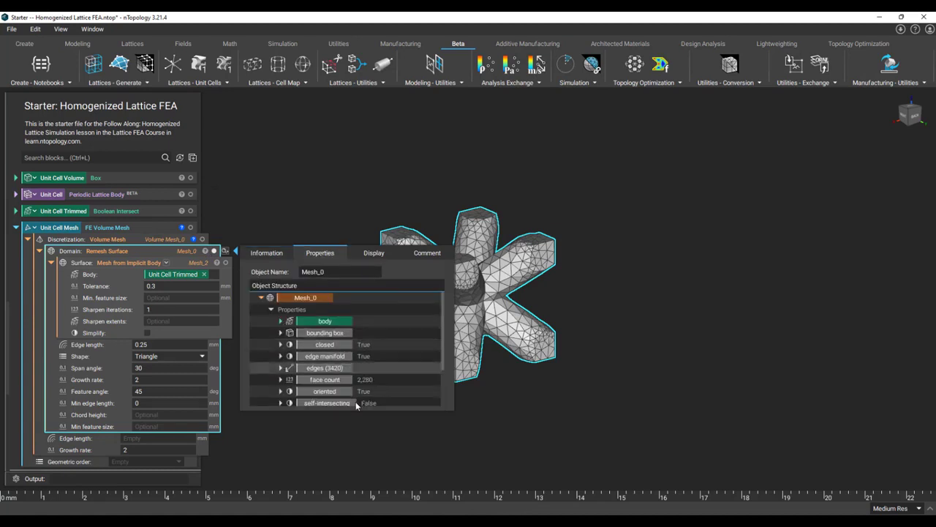
left_click(275, 223)
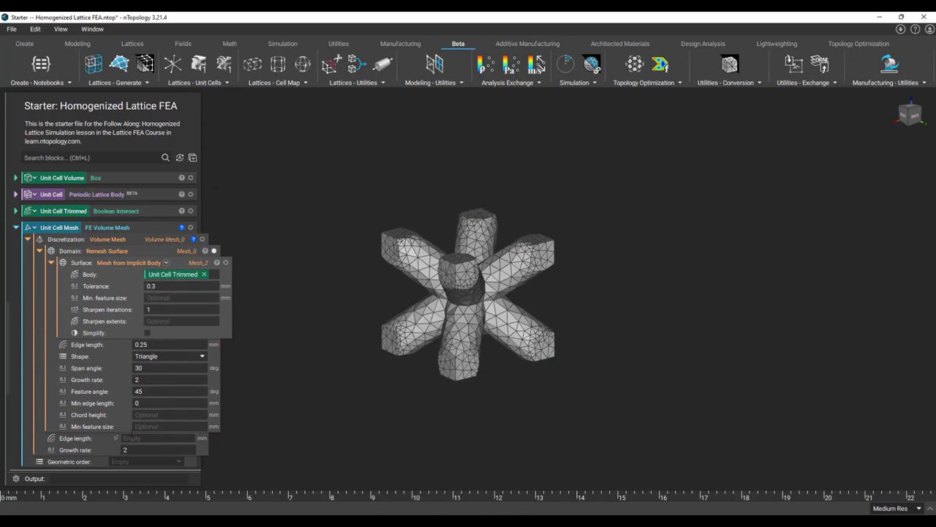
Step: Make the Remesh Surface edge length a variable named Mesh Size and use it as the Volume Mesh edge length too
right_click(111, 347)
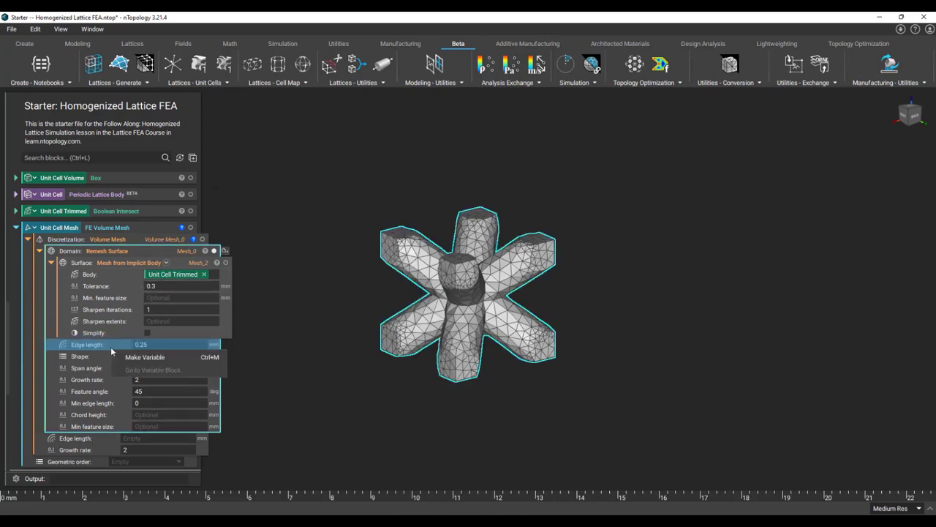
left_click(137, 357)
type("Mesh Size")
key("Return")
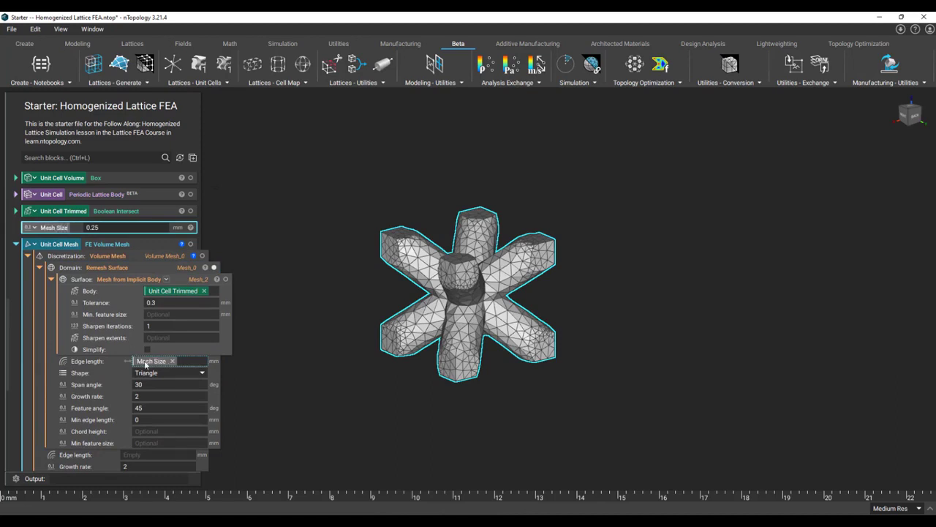
left_click_drag(59, 228, 162, 455)
Step: Set the geometric order of the Unit Cell Mesh to Linear and isolate the finished FE volume mesh
scroll(89, 396, "down", 2)
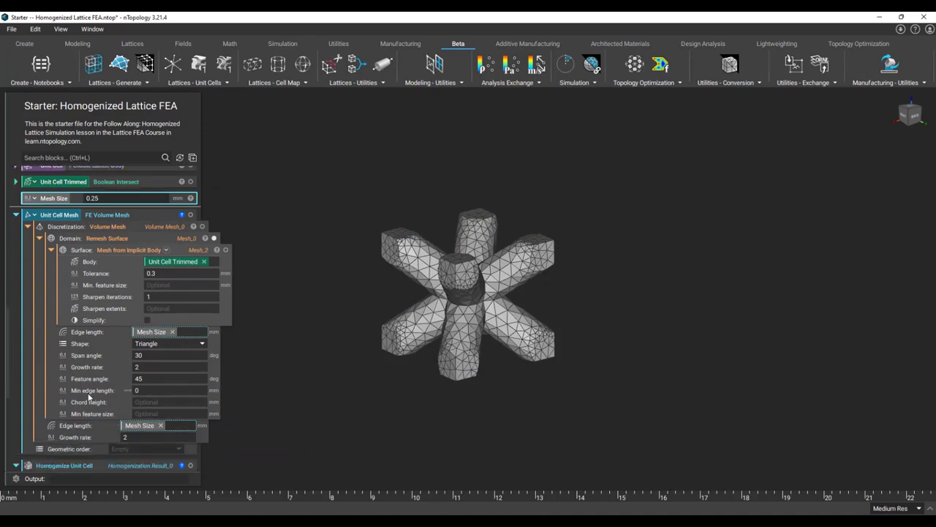
scroll(89, 397, "down", 1)
left_click(147, 420)
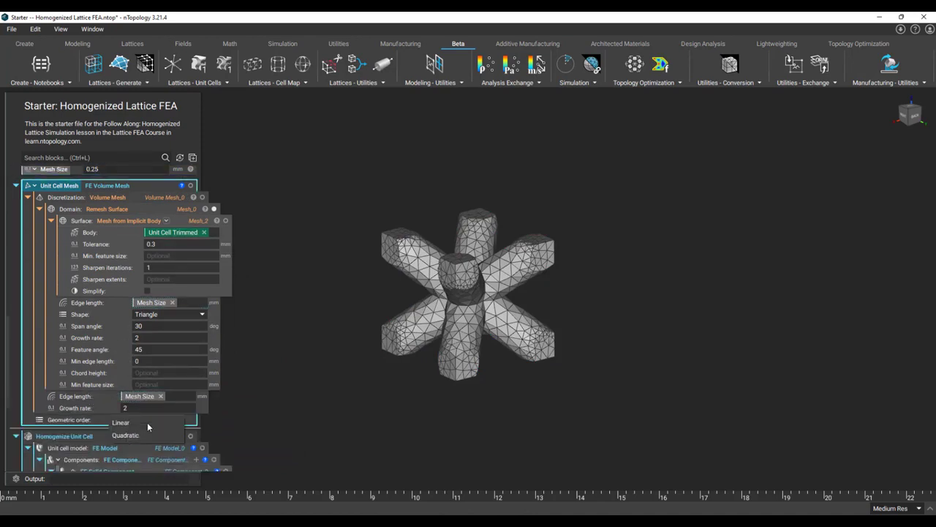
left_click(147, 422)
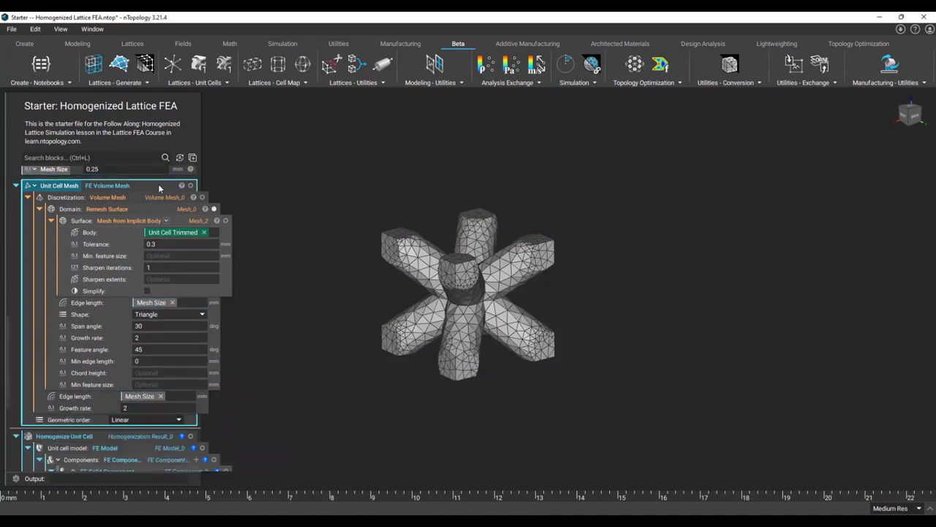
key("i")
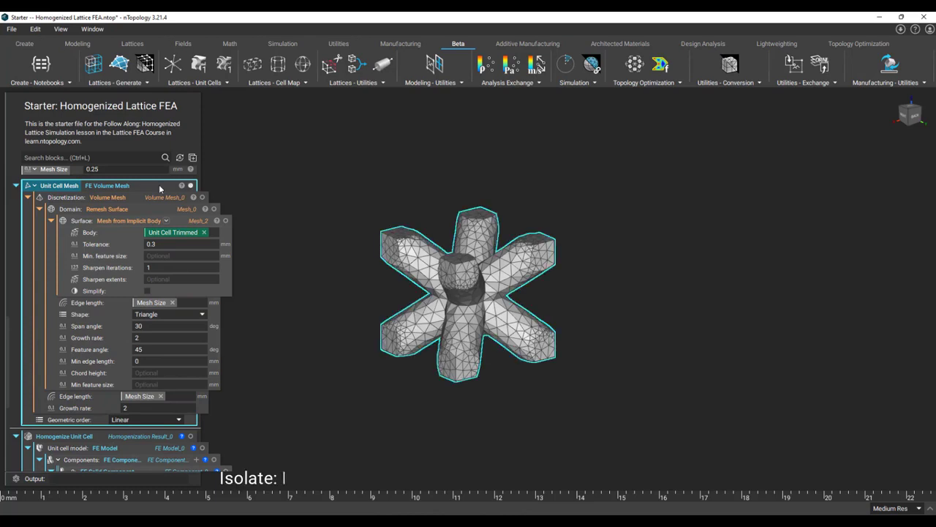
Step: Inspect the interior of the Unit Cell Mesh by moving a section cut through it, and collapse its block
key("x")
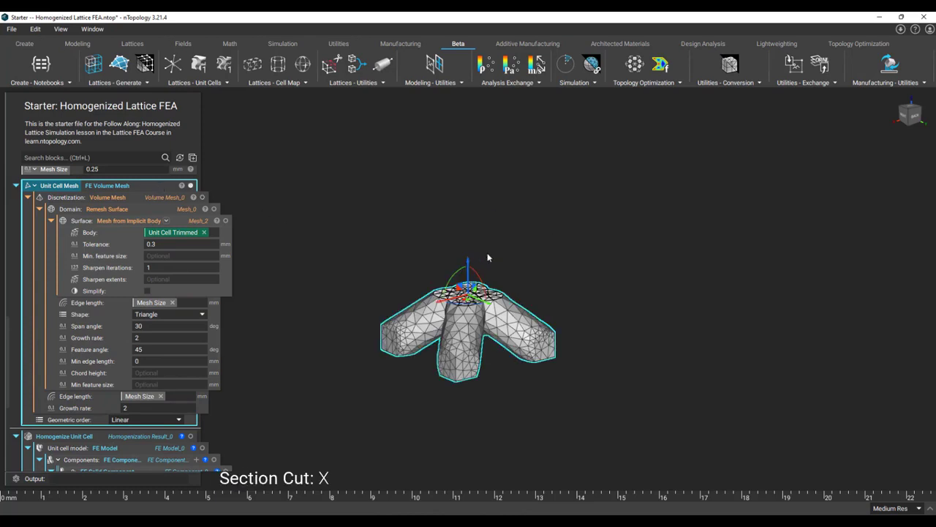
left_click_drag(465, 258, 507, 263)
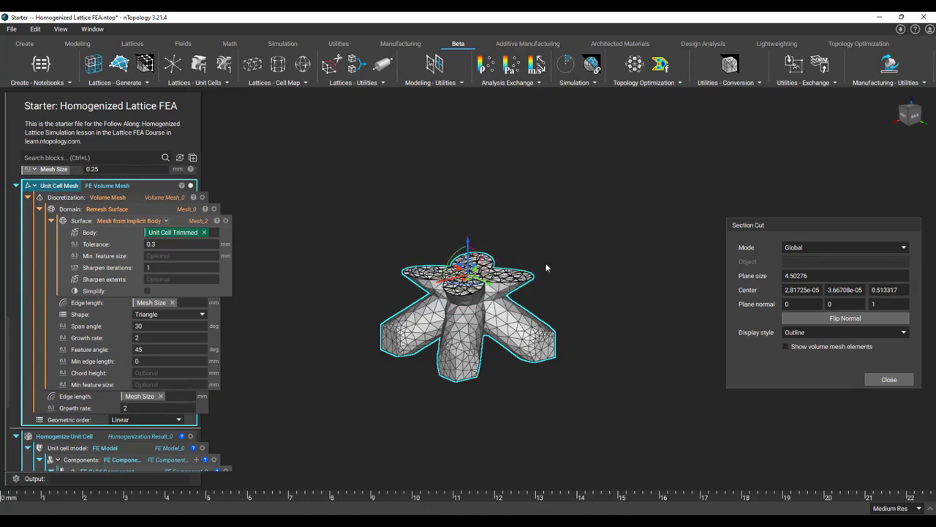
left_click(891, 379)
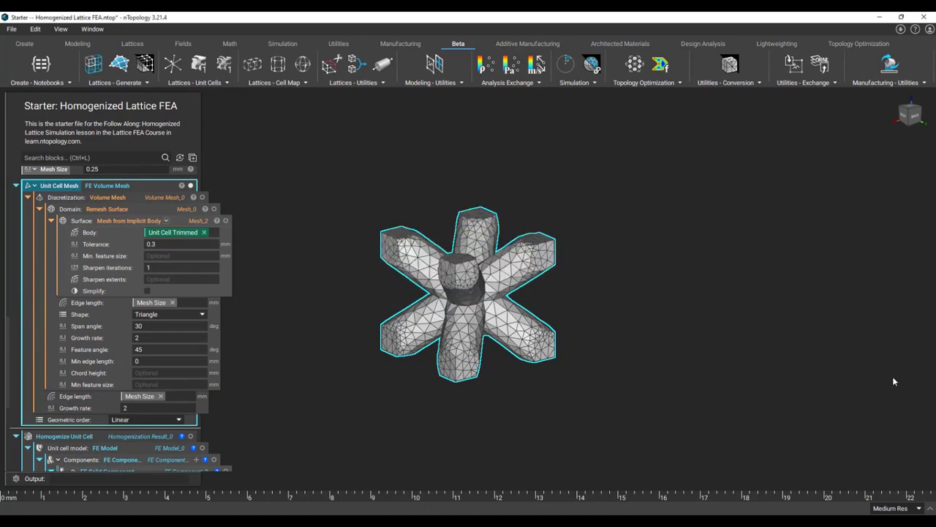
left_click(17, 186)
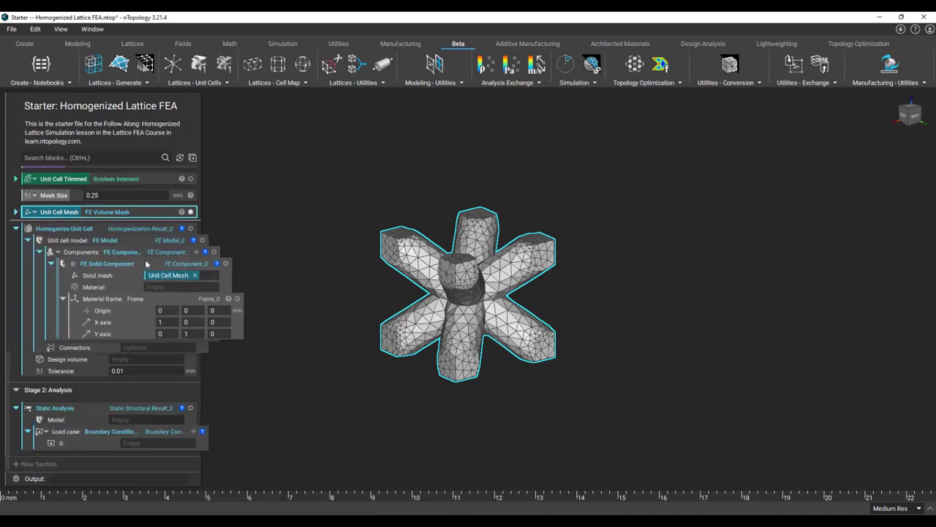
Step: Assign the Material variable to the FE Solid Component and the Unit Cell Volume as the Homogenize Unit Cell design volume
scroll(117, 264, "up", 4)
left_click_drag(47, 229, 162, 404)
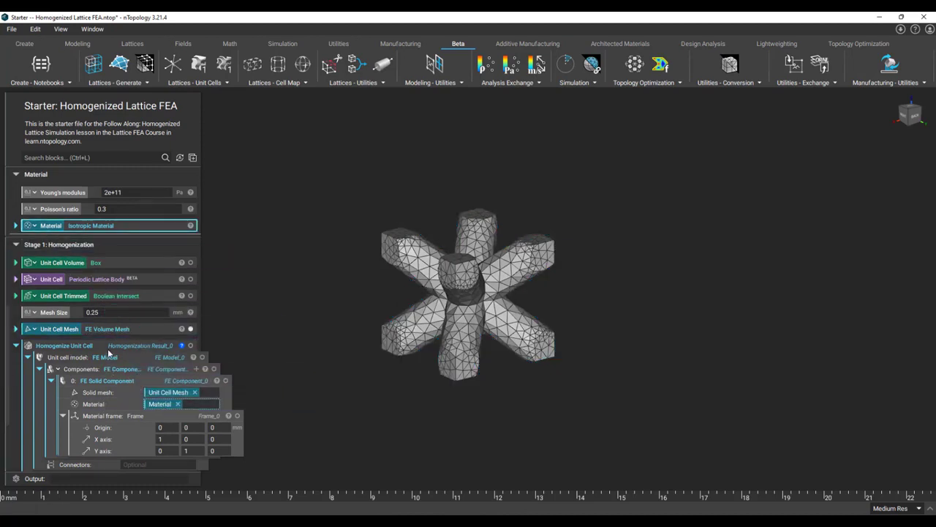
scroll(115, 348, "down", 2)
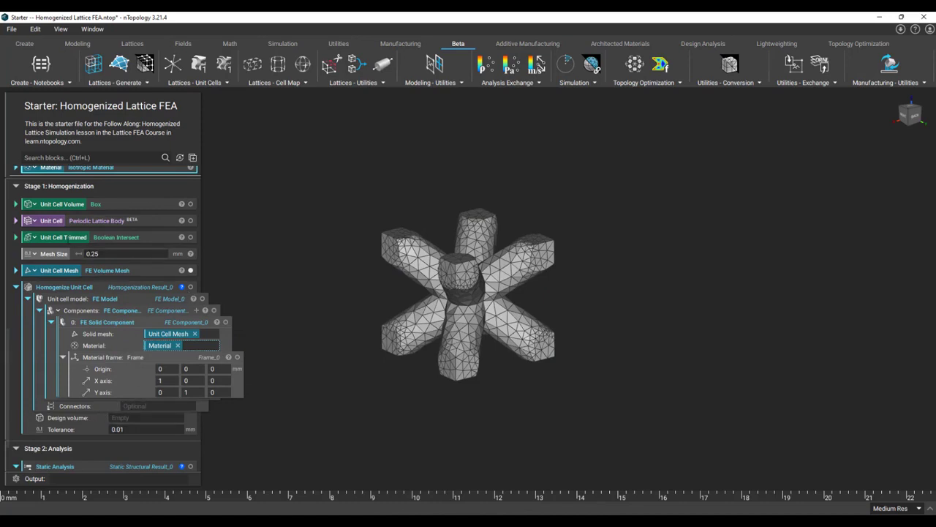
left_click_drag(46, 206, 154, 420)
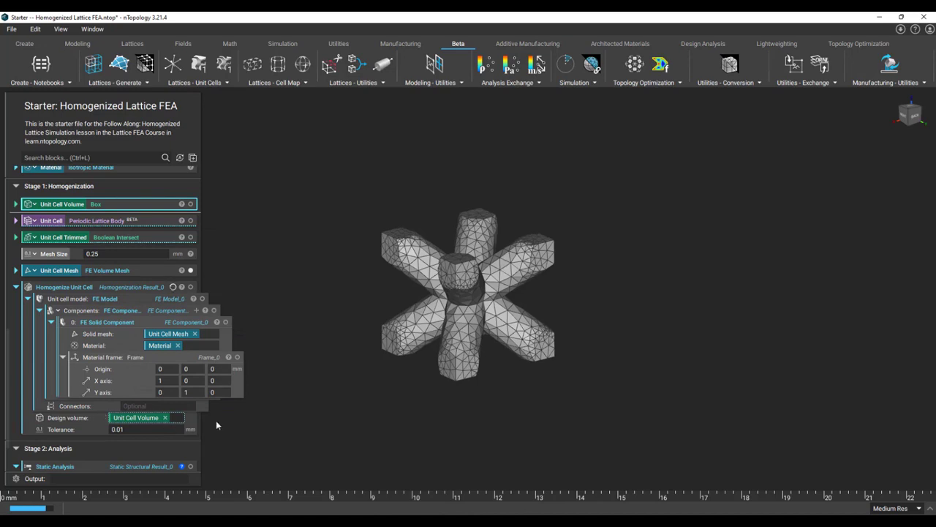
Step: Make the Homogenize Unit Cell block a variable named Homogenization Result
right_click(89, 284)
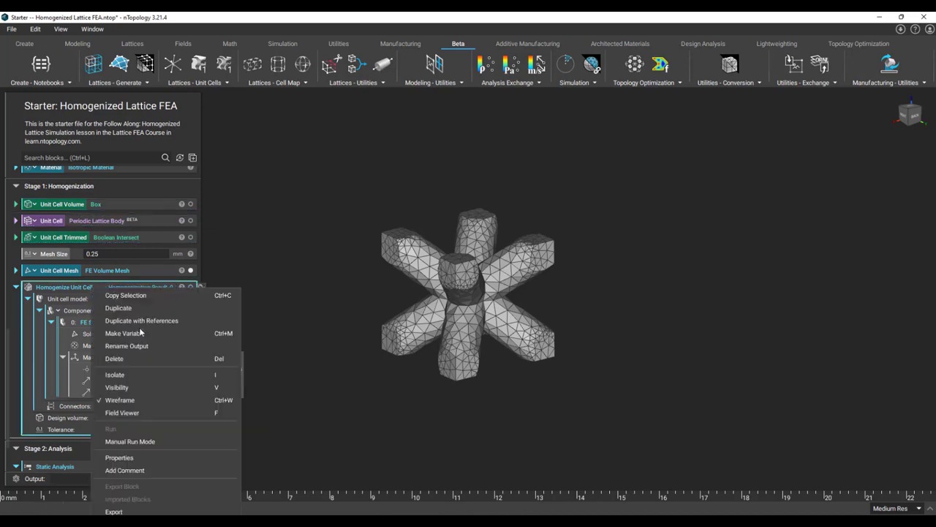
left_click(139, 333)
type("Homogenization Result")
key("Return")
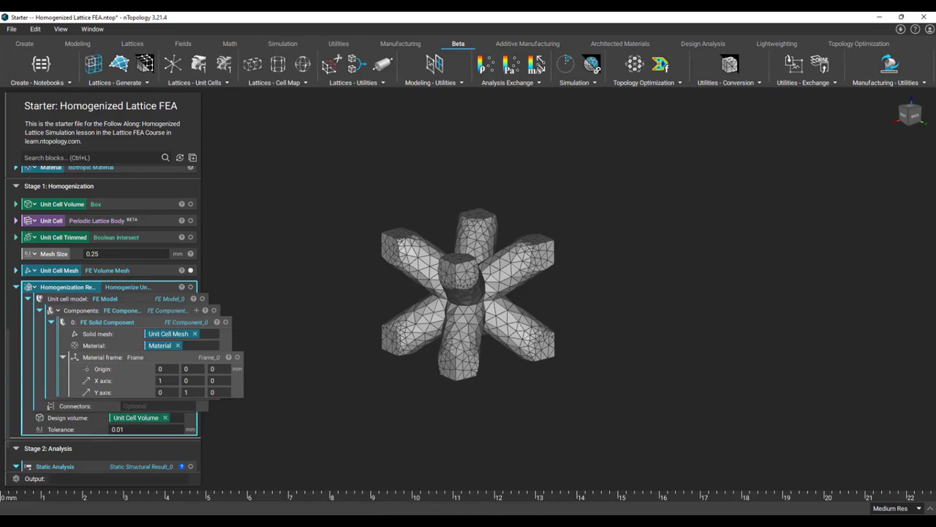
Step: Examine the Homogenization Result properties, including the c11 and c12 constants of the material's linear elastic property
left_click(182, 287)
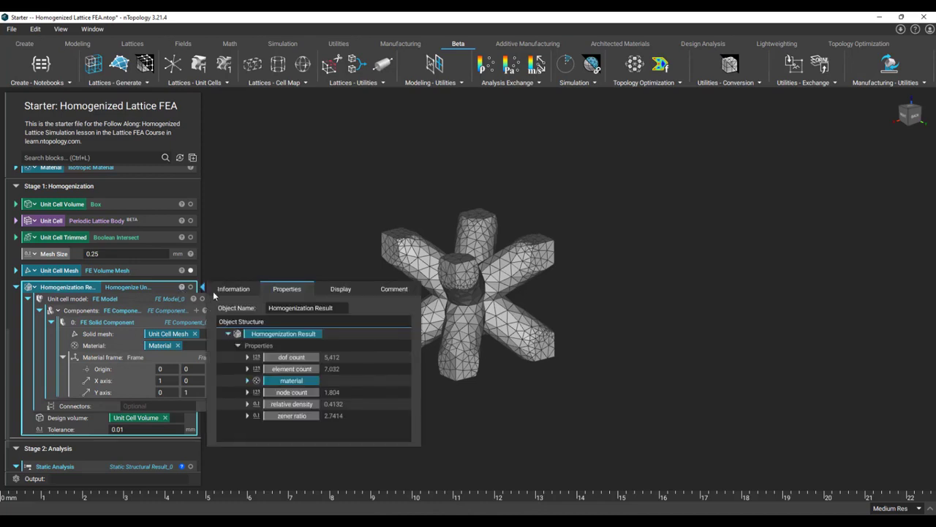
left_click(247, 381)
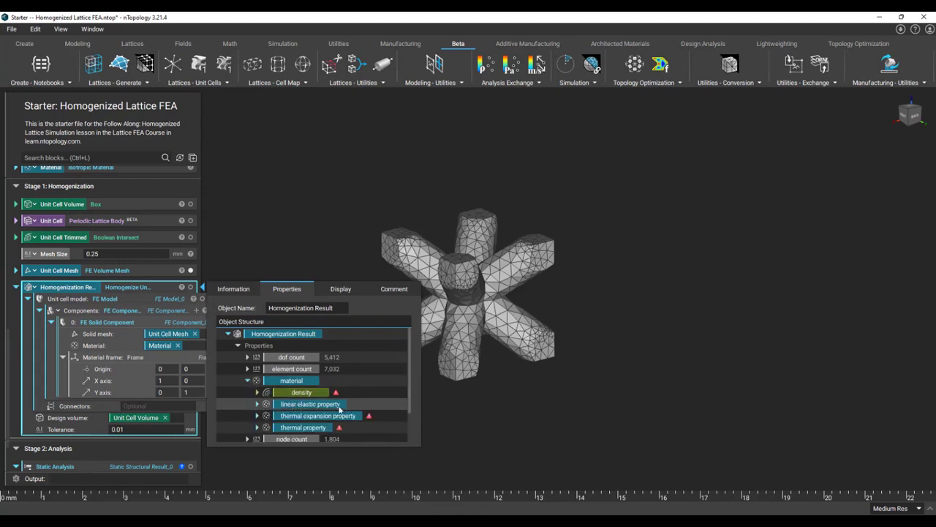
left_click(258, 404)
scroll(294, 410, "down", 3)
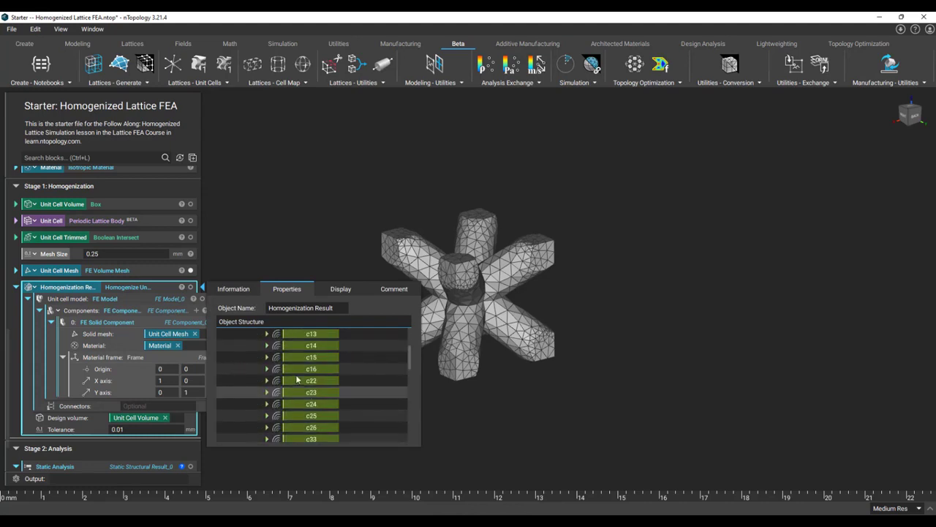
scroll(274, 384, "up", 2)
left_click(267, 380)
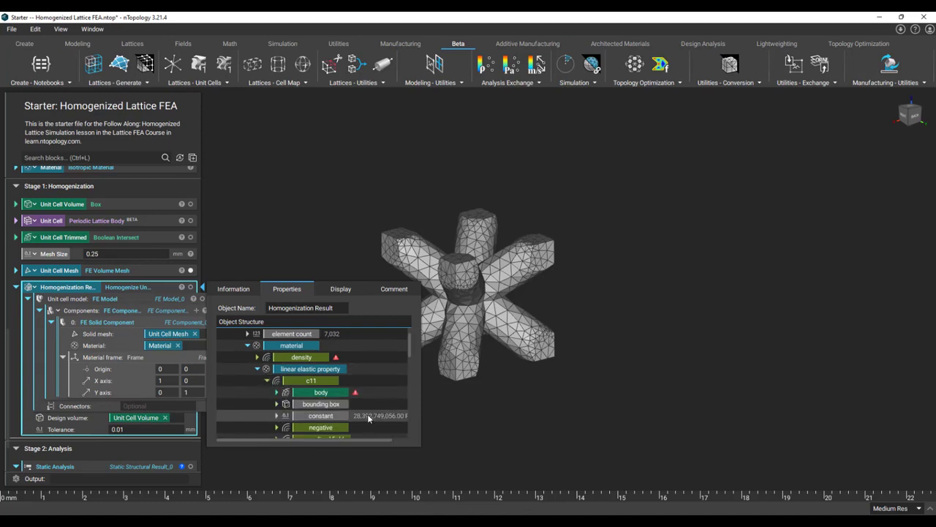
scroll(379, 414, "down", 1)
left_click(268, 427)
scroll(321, 410, "down", 2)
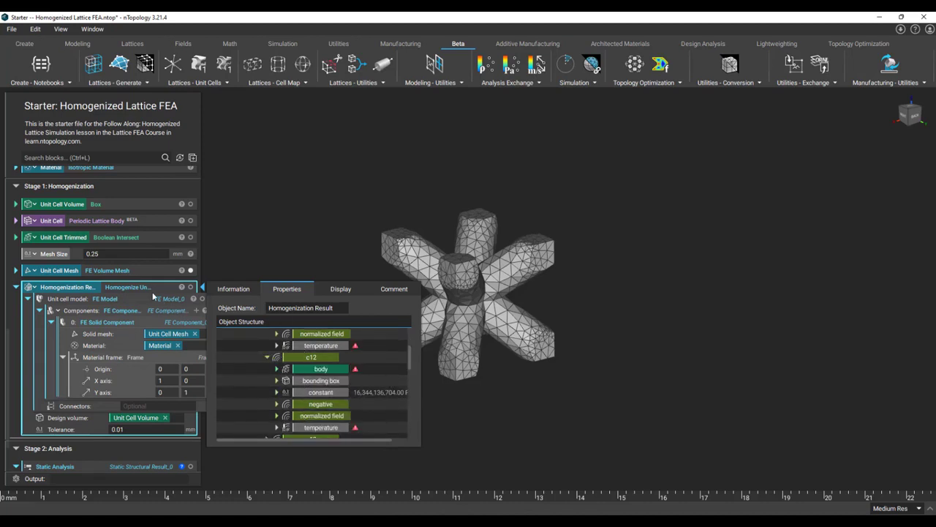
Step: Isolate the Homogenization Result and display its Directional Young's modulus, fitted to the view
key("i")
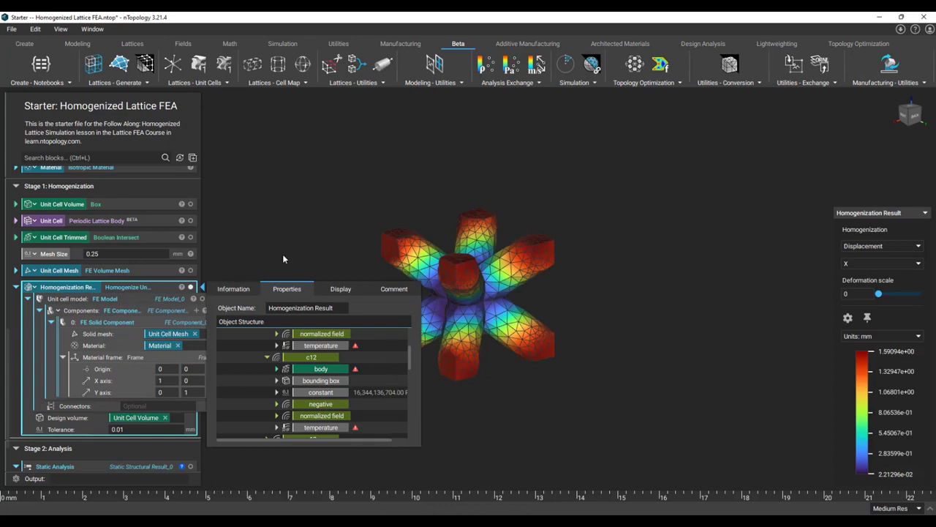
left_click(475, 275)
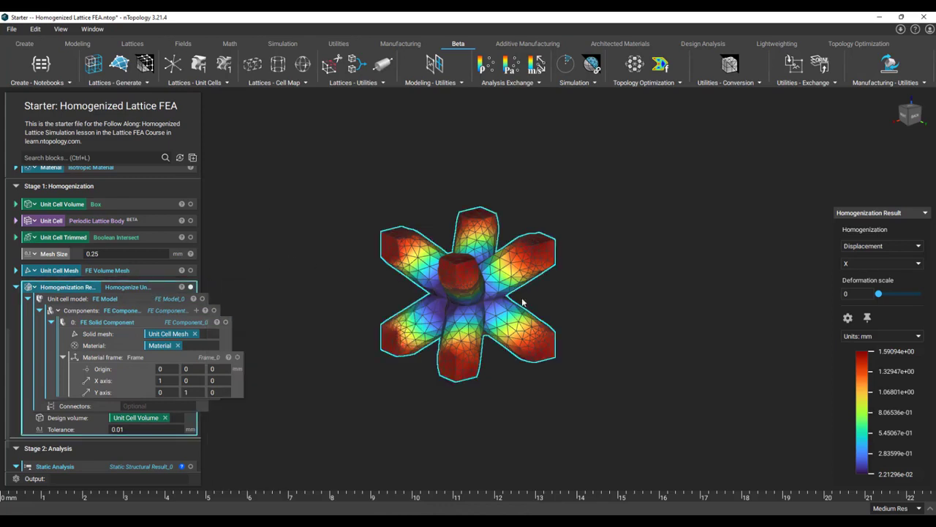
left_click(888, 246)
left_click(904, 262)
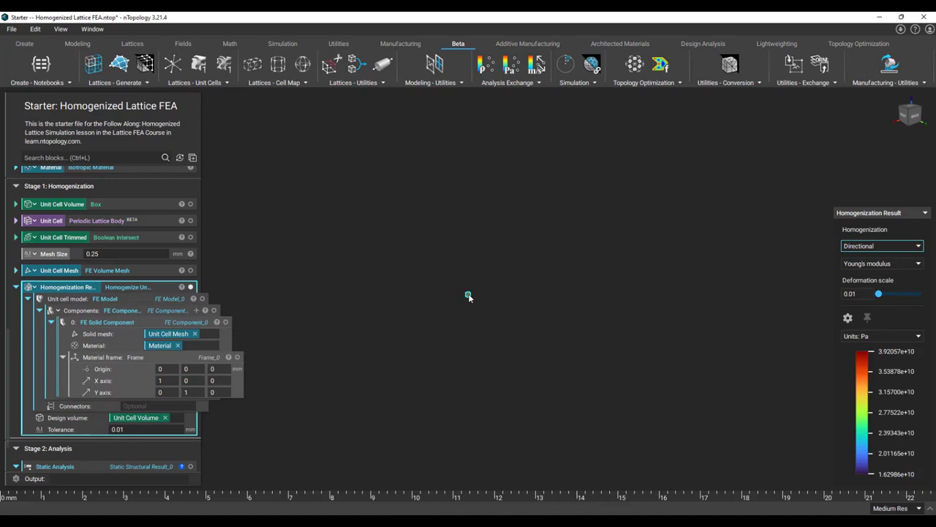
key("z")
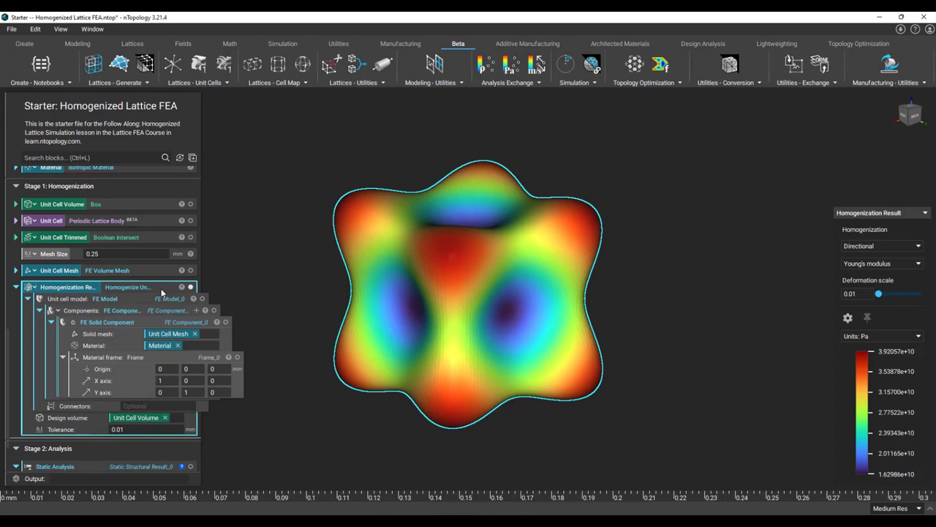
Step: Check which file types are available for exporting the Homogenization Result, without saving a file
scroll(160, 278, "down", 2)
right_click(157, 233)
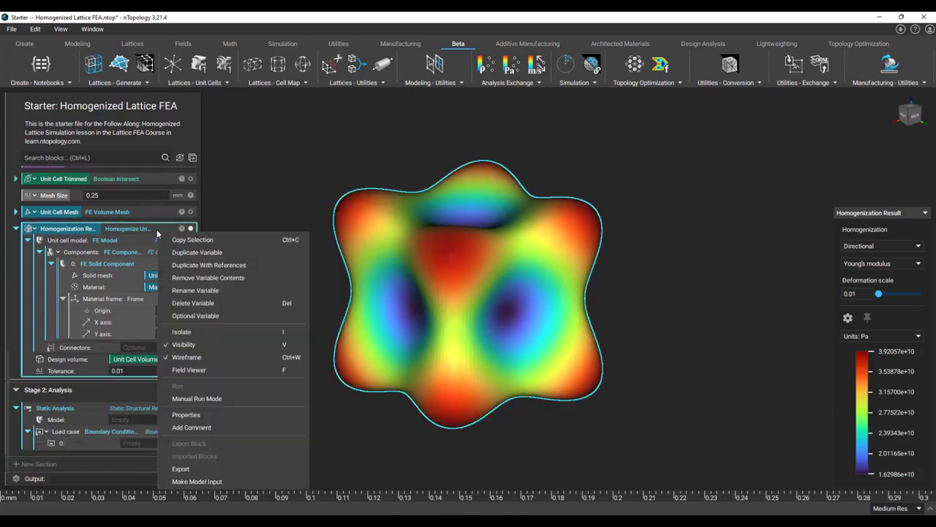
left_click(211, 466)
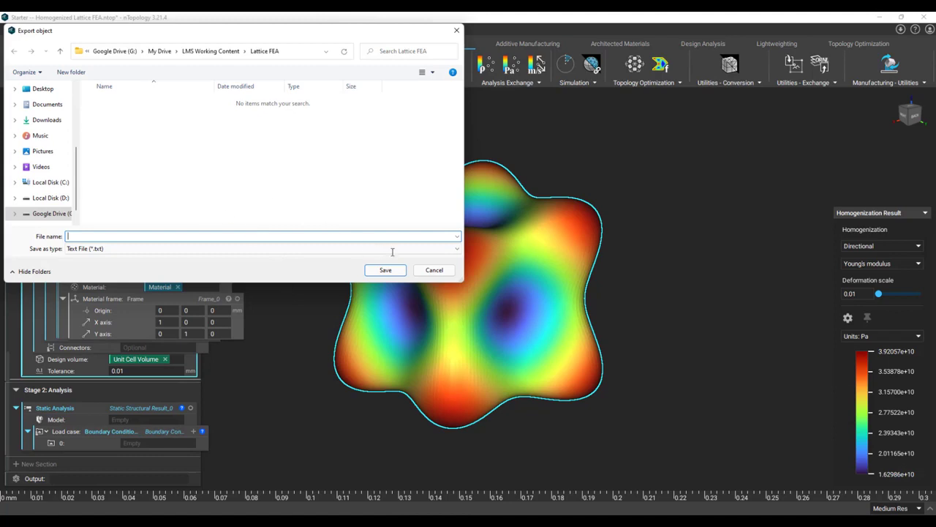
key("Tab")
key("alt+Down")
key("Down")
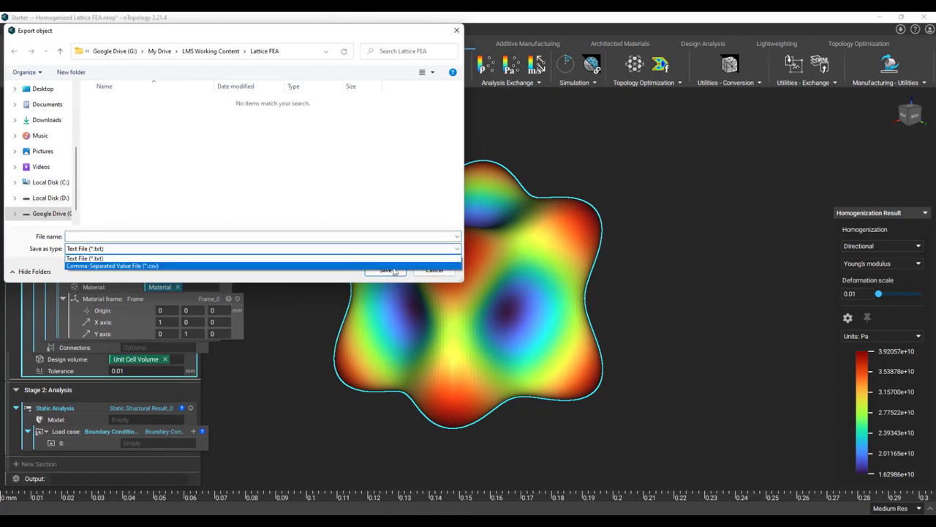
left_click(436, 271)
left_click(434, 270)
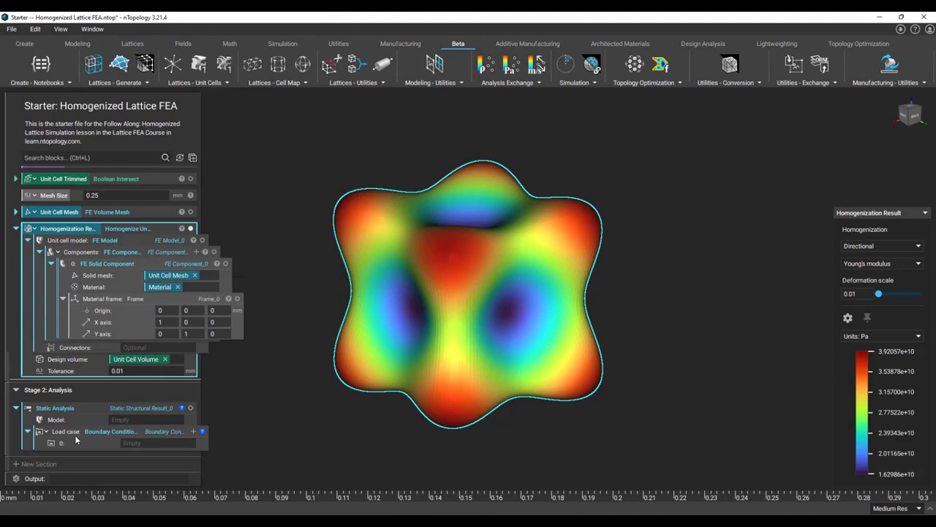
Step: Add an Export Material block with the Homogenization Result as its material and a Unit System block for its units
left_click(70, 159)
type("e")
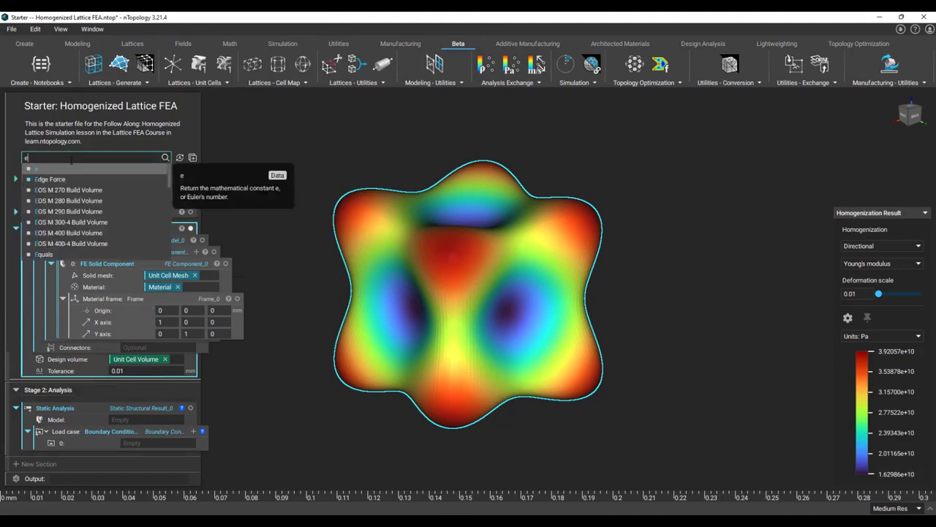
type("xport")
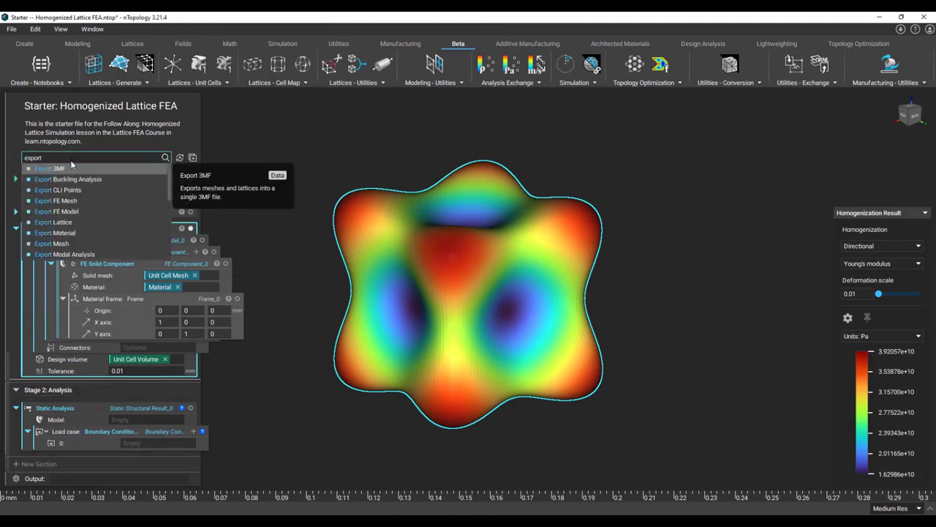
left_click(86, 232)
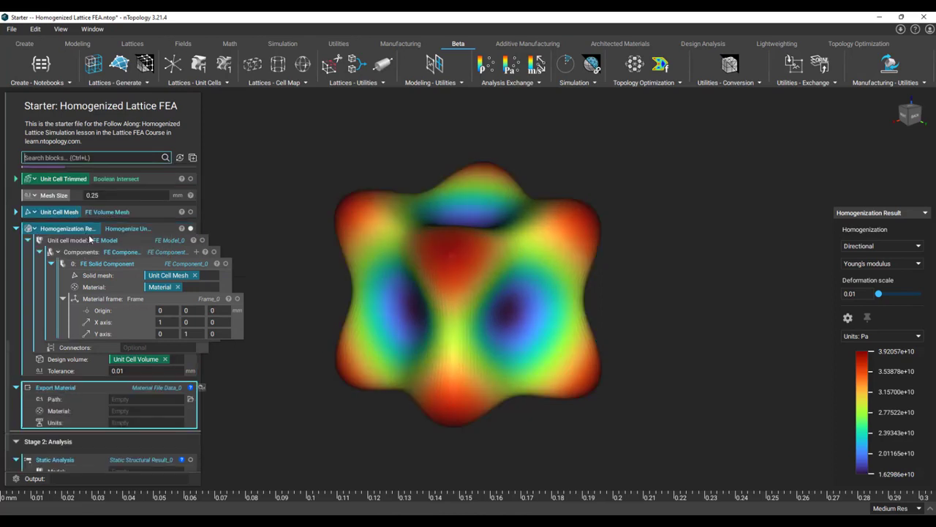
left_click_drag(71, 228, 141, 408)
double_click(131, 423)
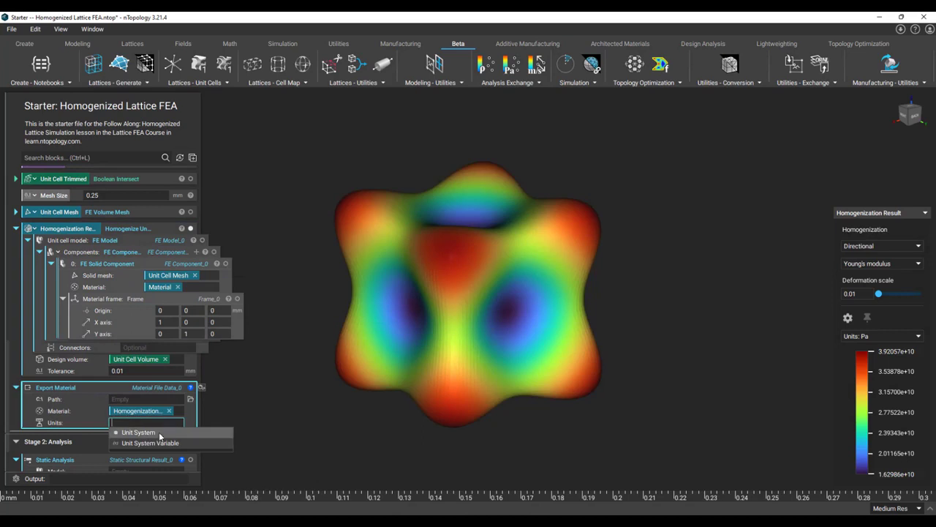
left_click(158, 432)
scroll(158, 430, "down", 2)
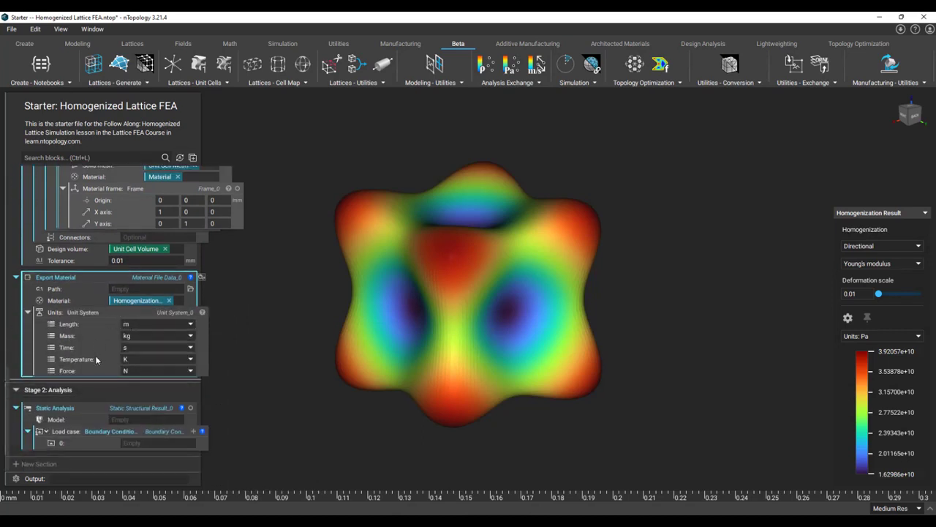
Step: Review the solver file formats offered for the Export Material path, and collapse the Export Material and Homogenization Result blocks
left_click(190, 290)
left_click(227, 249)
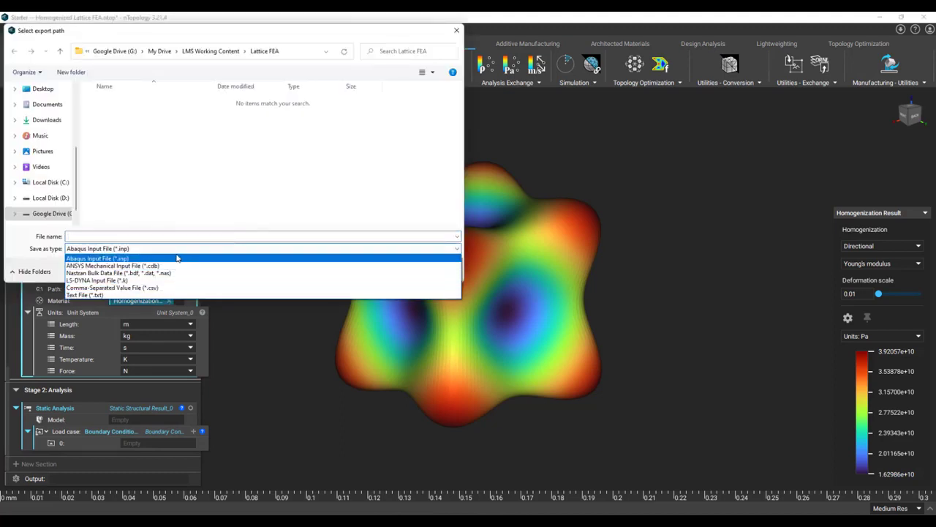
left_click(464, 276)
left_click(435, 269)
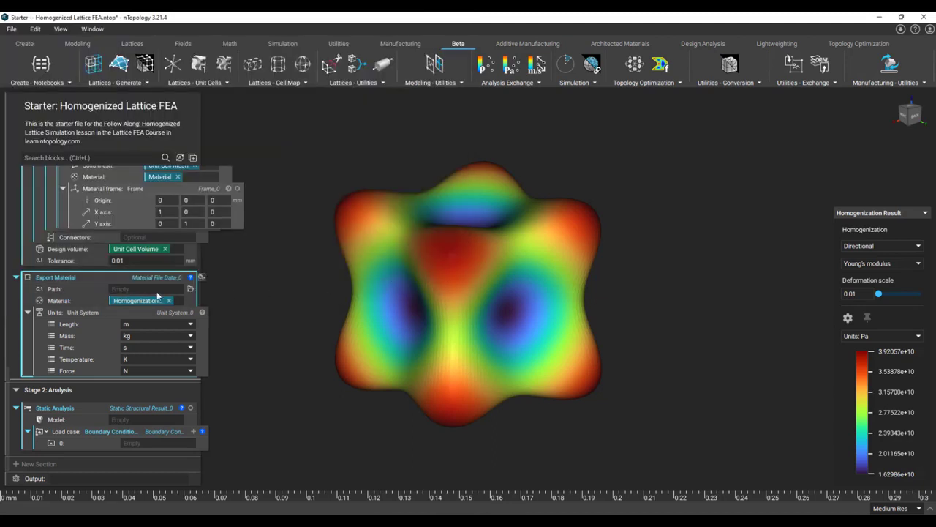
left_click(16, 277)
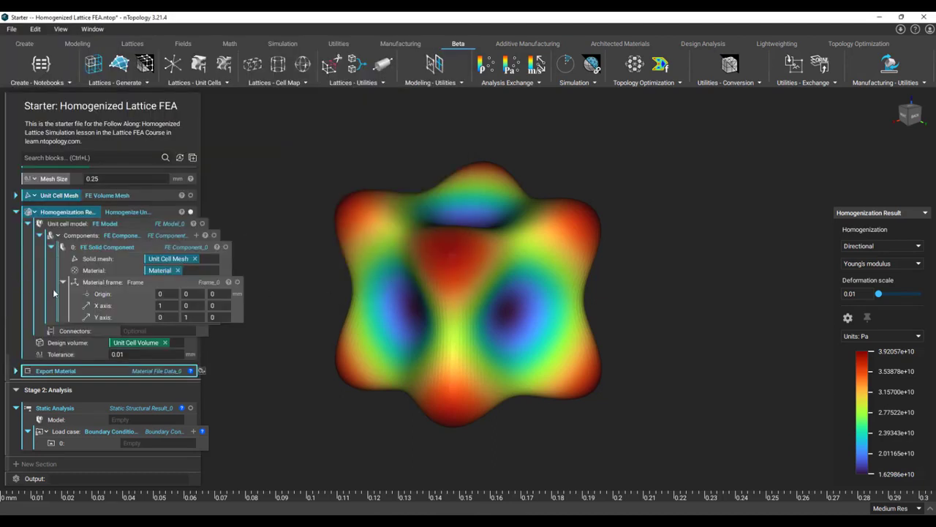
left_click(17, 213)
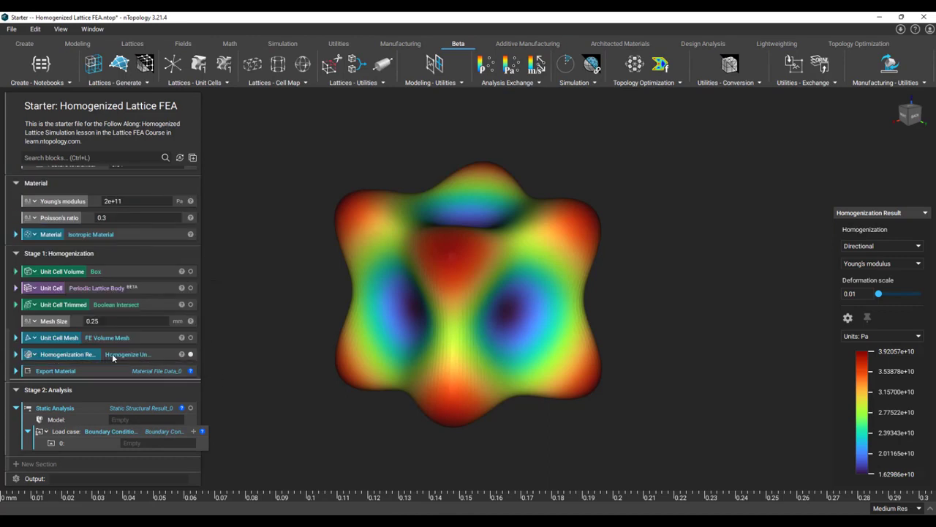
Step: Fill the Static Analysis model with an FE Model block and add a second entry to its component list
double_click(153, 420)
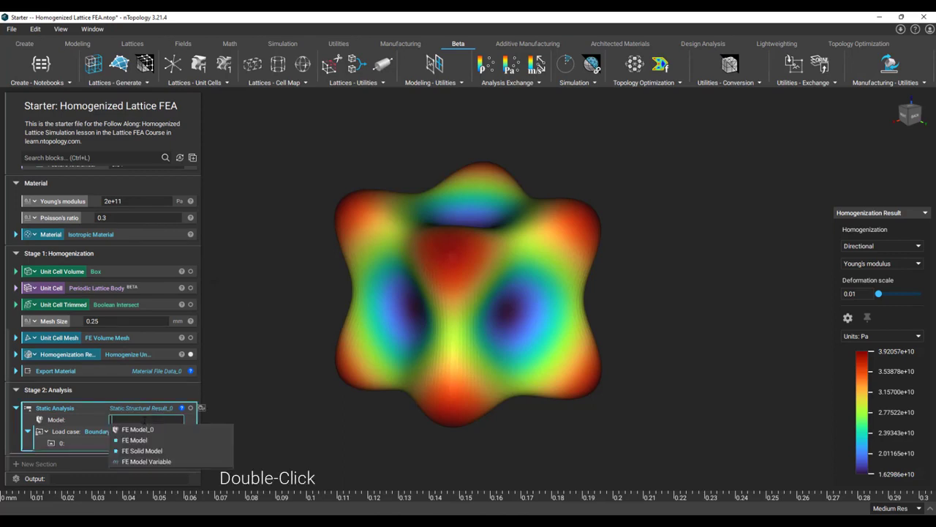
left_click(155, 439)
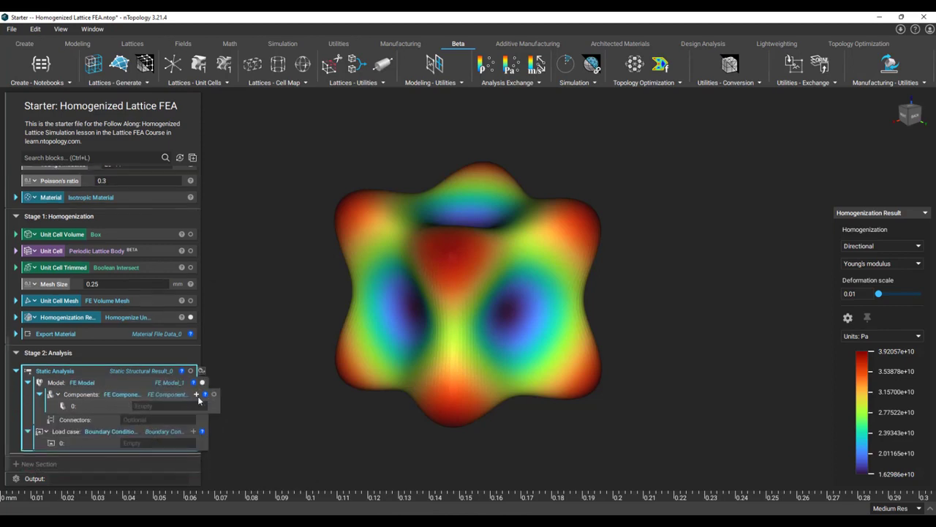
left_click(196, 395)
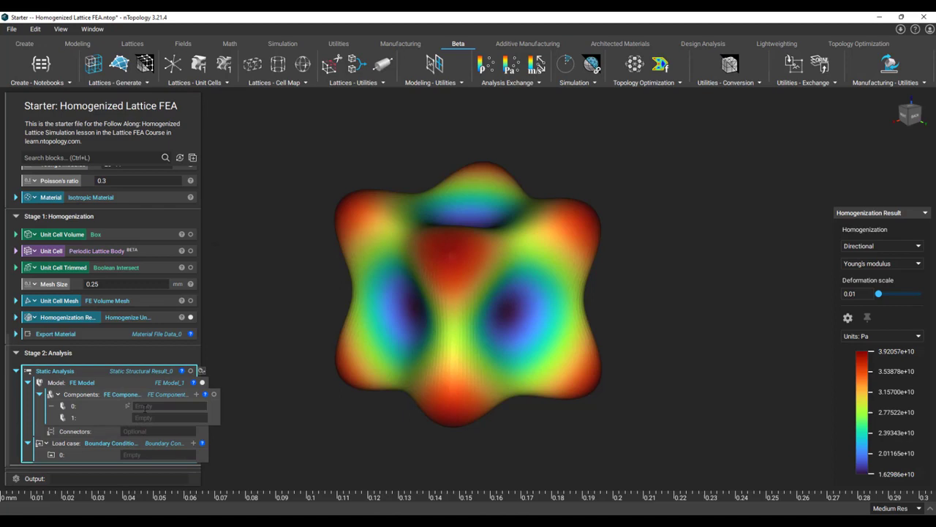
Step: Fill both entries of the FE Model's component list with FE Solid Component blocks
double_click(145, 405)
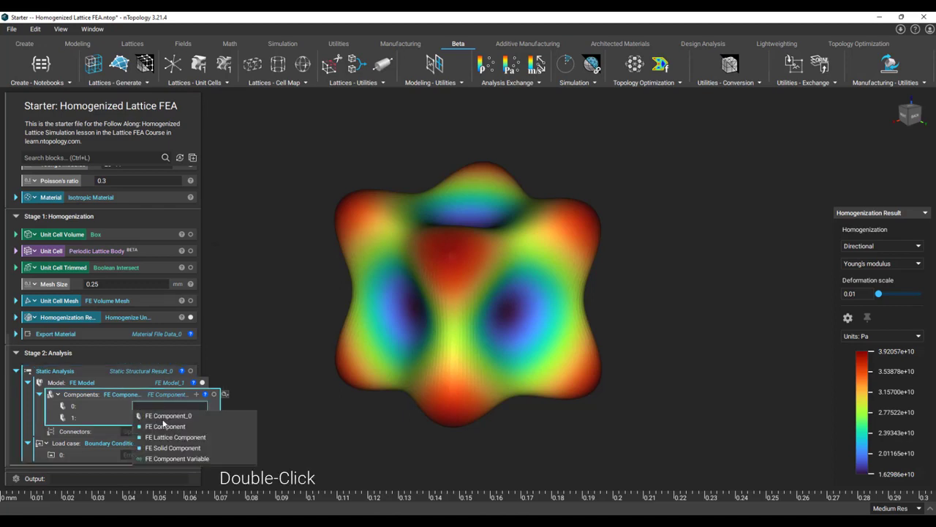
scroll(170, 430, "down", 3)
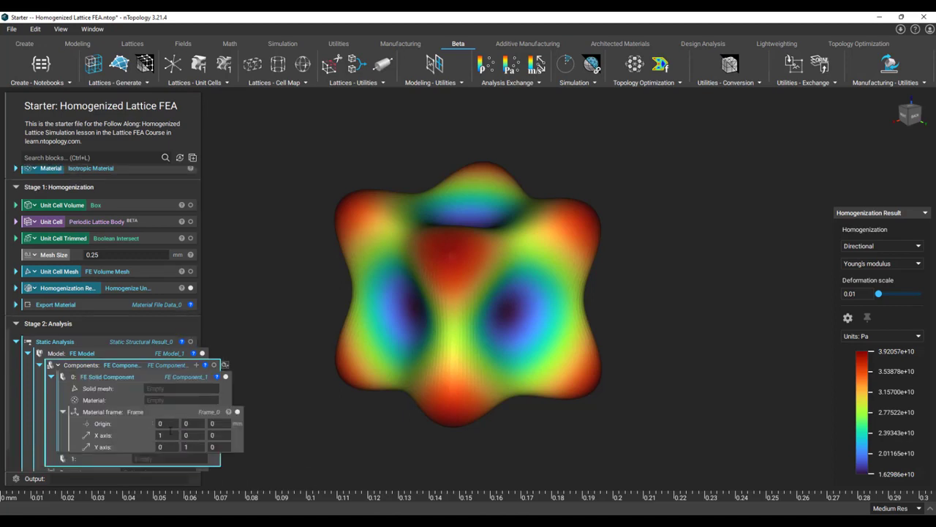
double_click(162, 407)
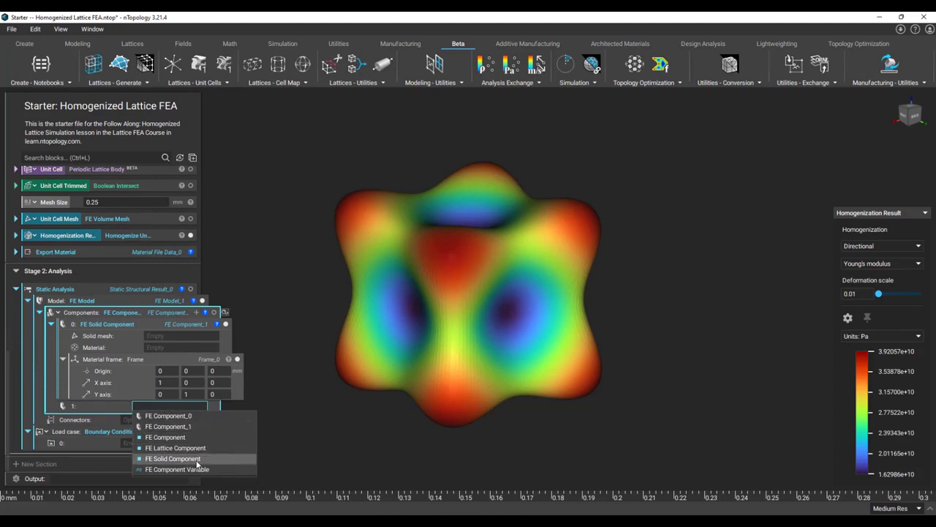
left_click(173, 458)
scroll(180, 433, "down", 3)
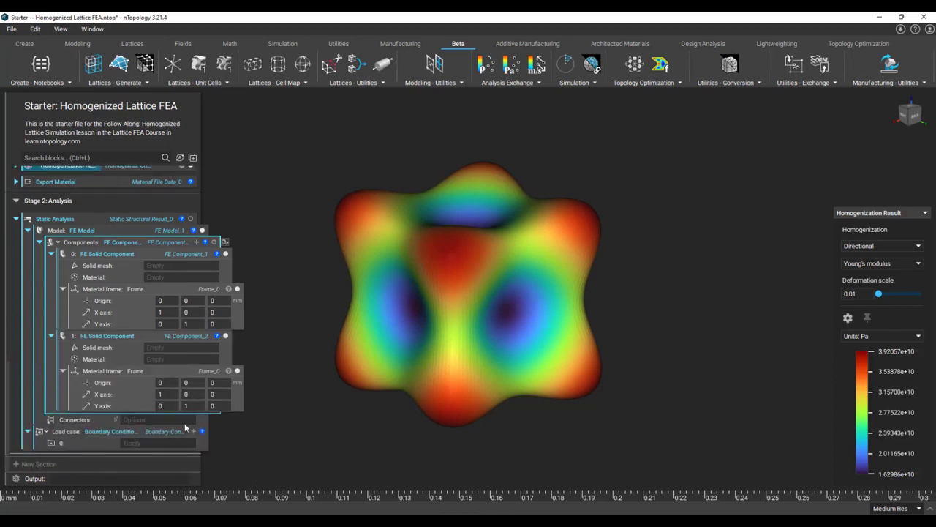
Step: Use an FE Volume Mesh as the first component's solid mesh and make it a variable named Lattice Volume Mesh
double_click(151, 267)
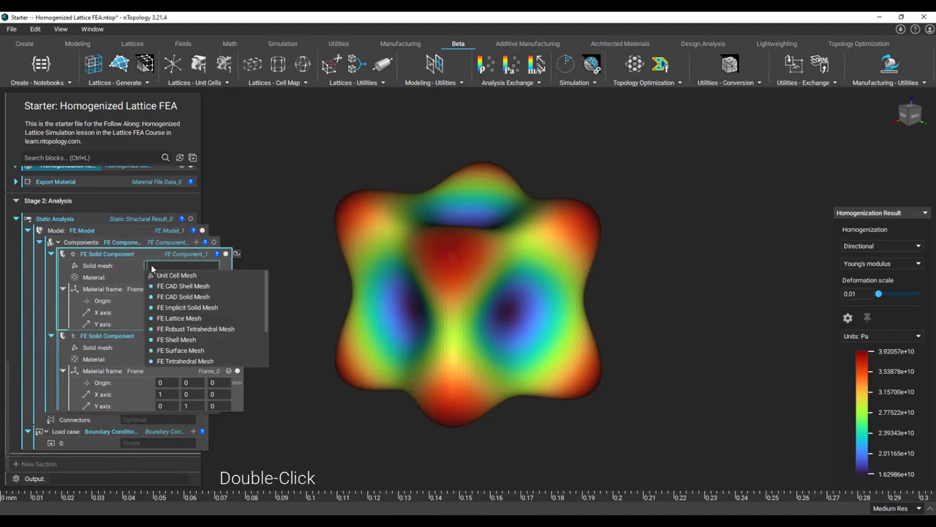
scroll(202, 342, "down", 2)
left_click(181, 339)
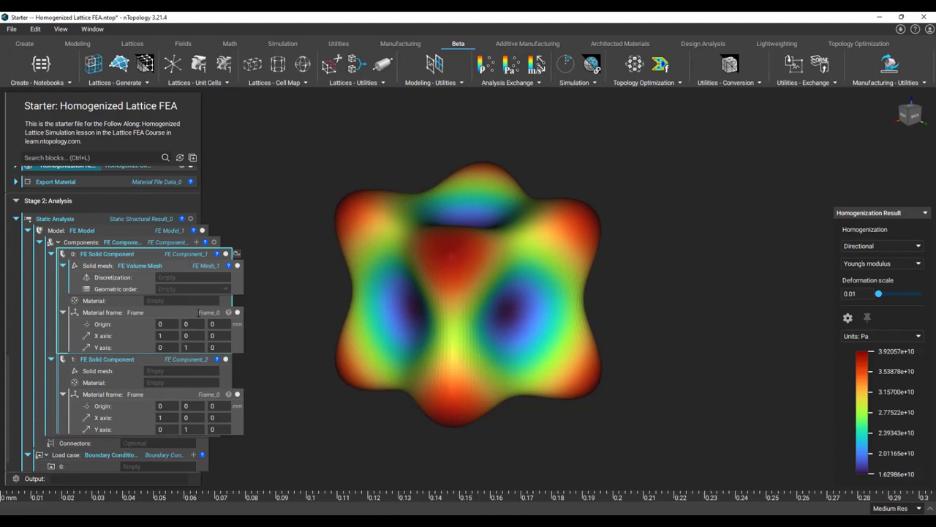
right_click(180, 268)
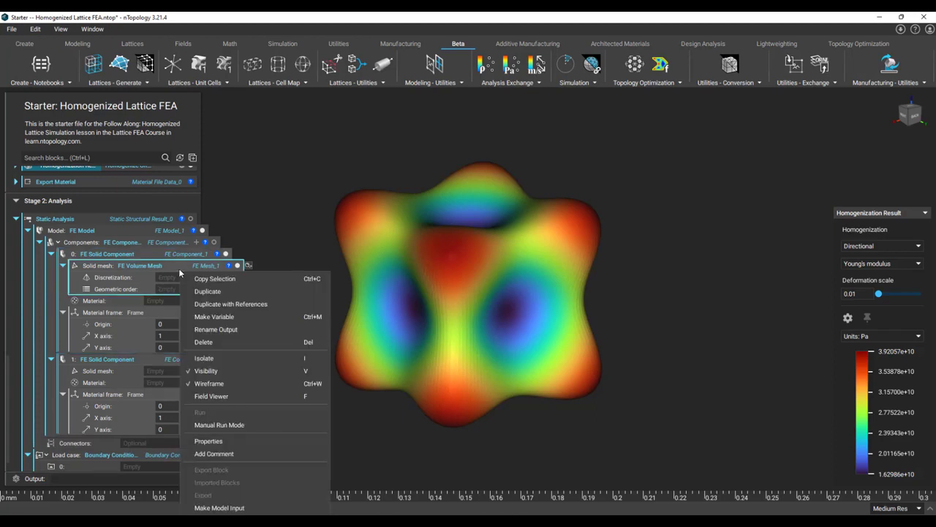
left_click(235, 317)
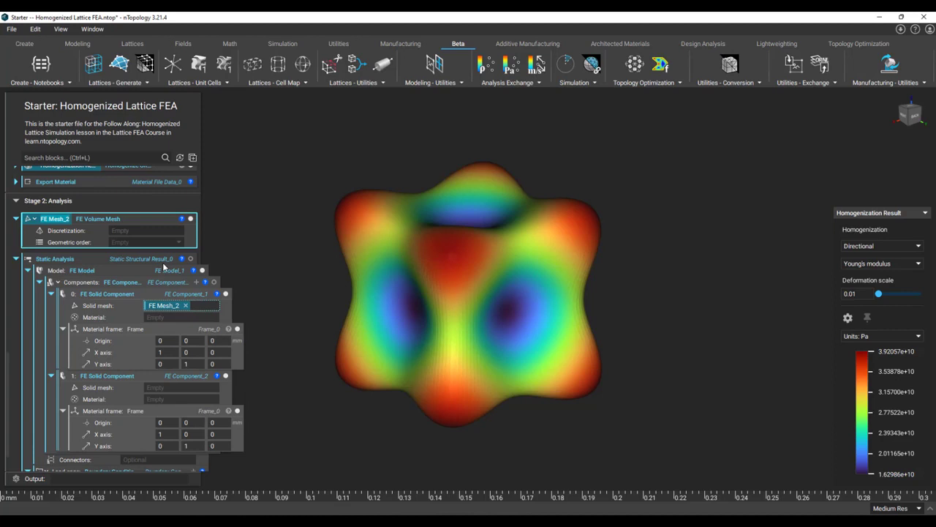
type("Lattice Volume Mesh")
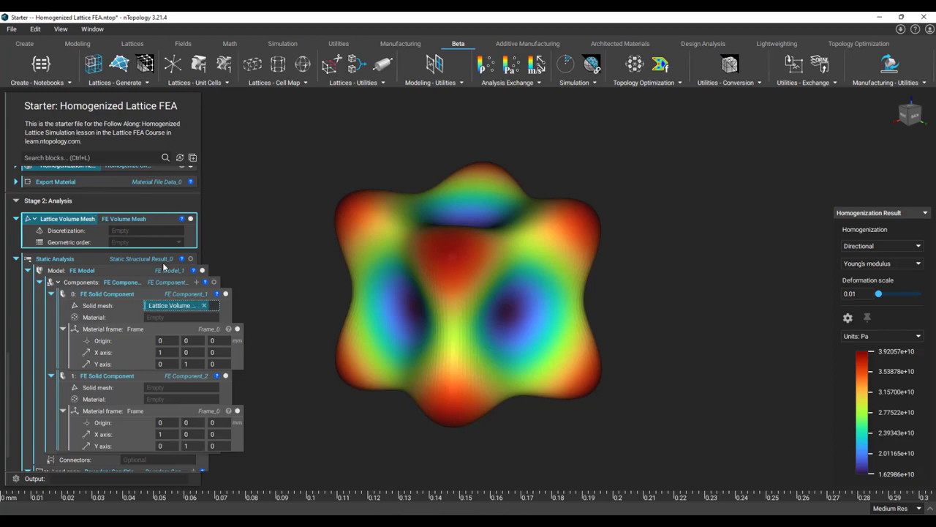
Step: Set the discretization of the Lattice Volume Mesh to a Volume Mesh block
left_click(151, 230)
double_click(150, 229)
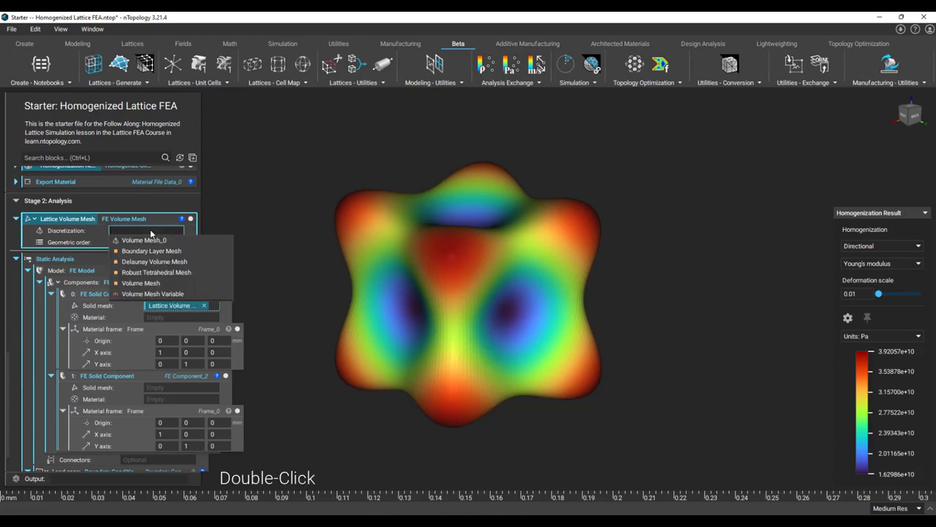
left_click(181, 287)
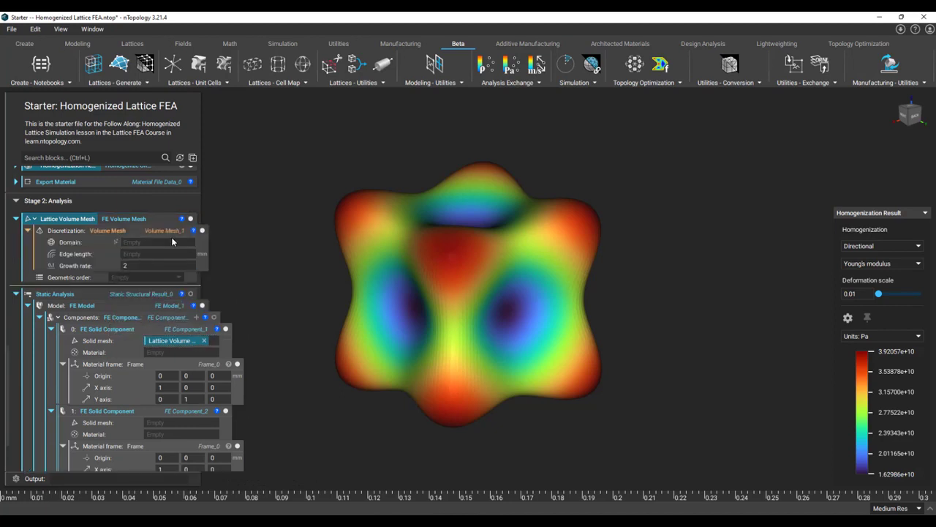
Step: Isolate the Plates body in the Geometry section and show the Lattice Region together with it
scroll(168, 230, "up", 6)
scroll(167, 231, "up", 3)
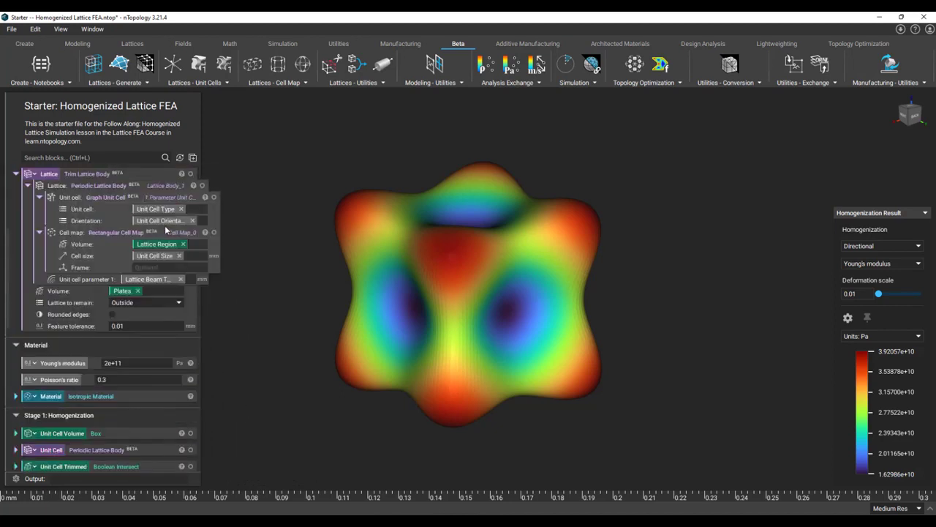
scroll(165, 225, "up", 3)
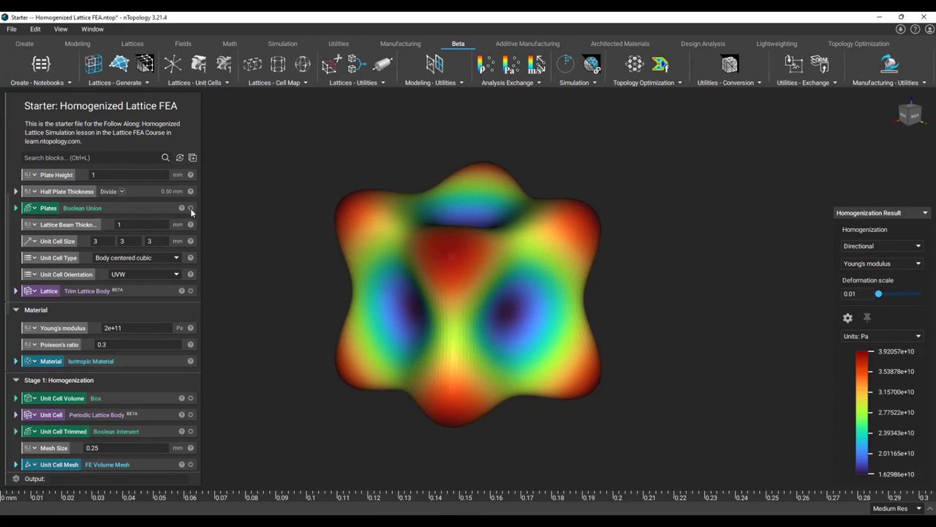
left_click(160, 209)
key("i")
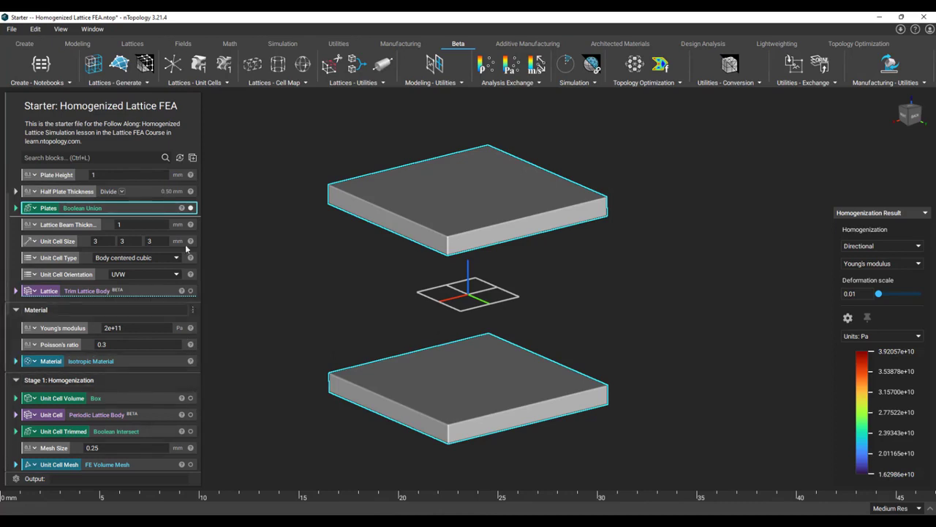
scroll(190, 328, "up", 2)
left_click(191, 199)
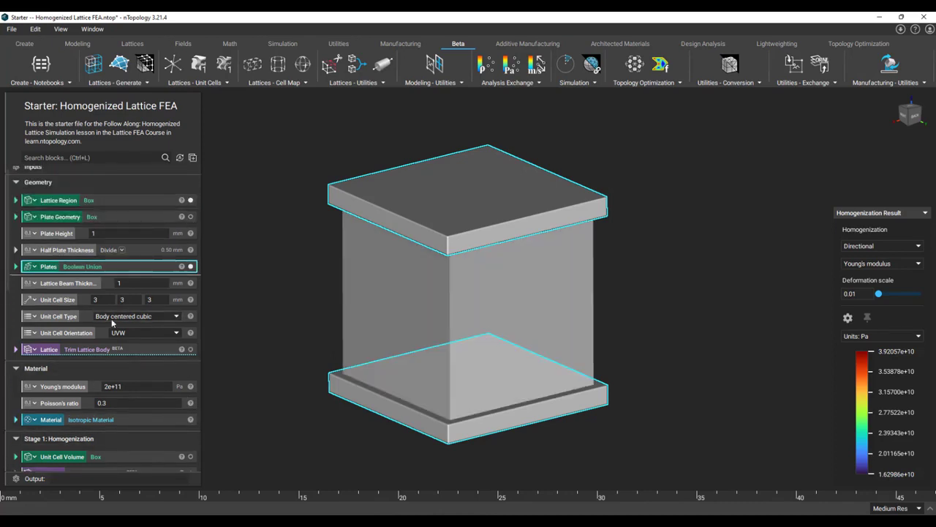
scroll(117, 322, "down", 10)
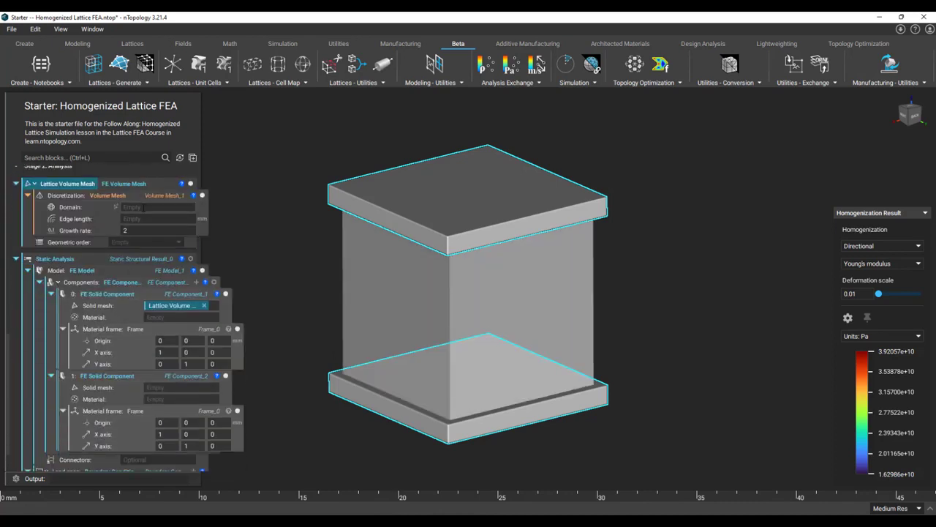
Step: Use Mesh from Implicit Body as the Volume Mesh domain, with the Lattice Region as its body
double_click(132, 207)
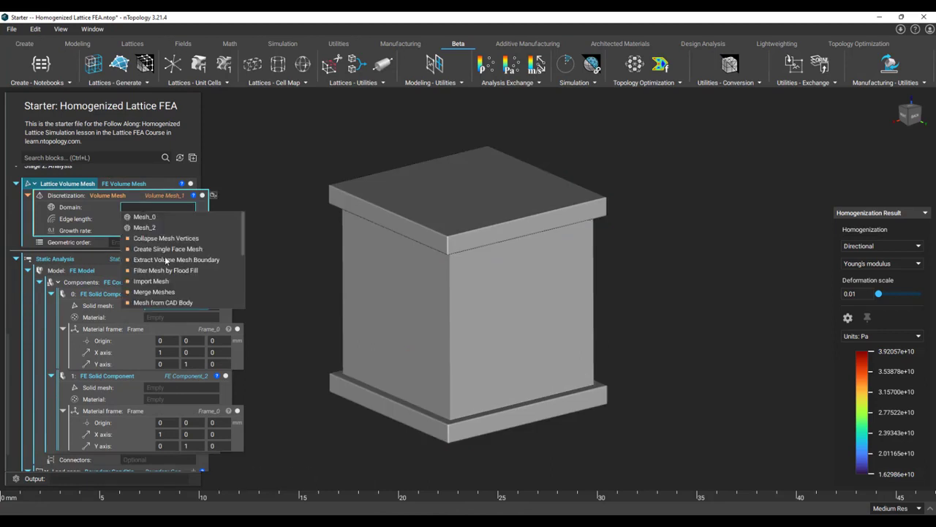
scroll(182, 271, "down", 1)
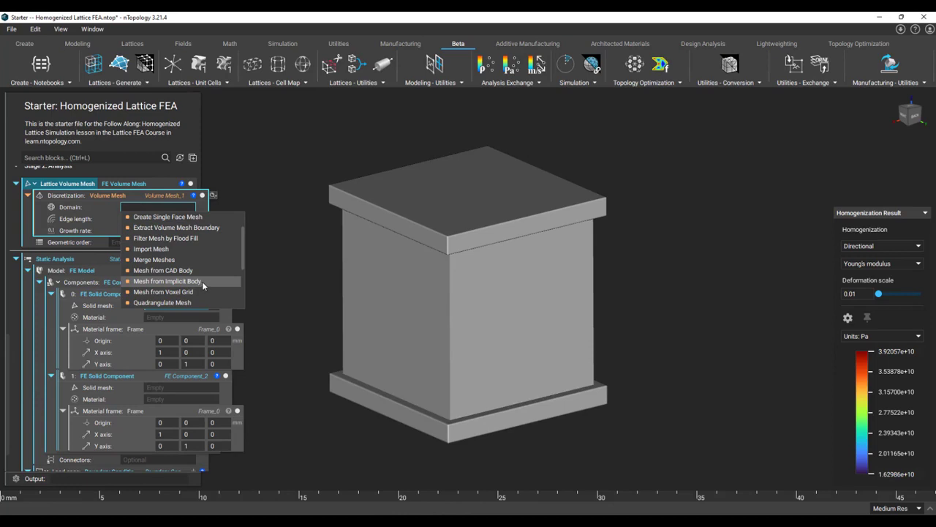
left_click(202, 281)
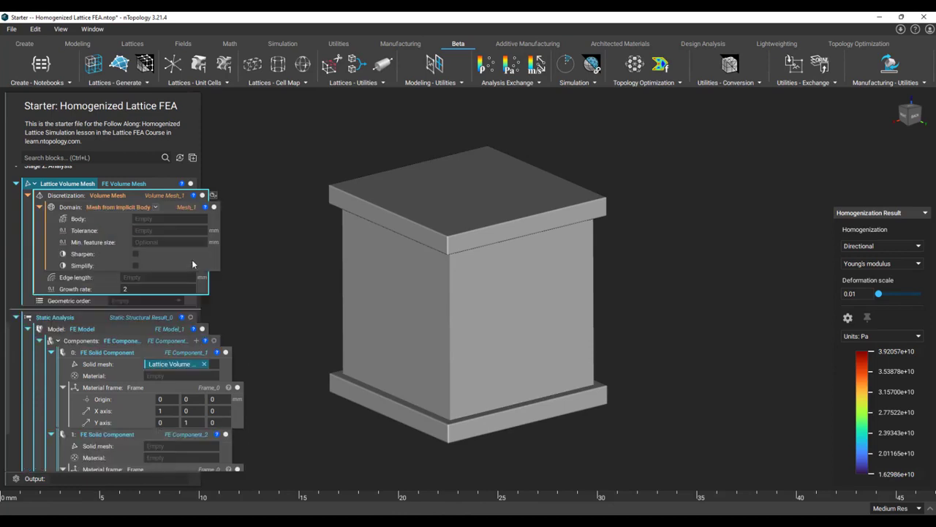
left_click(165, 219)
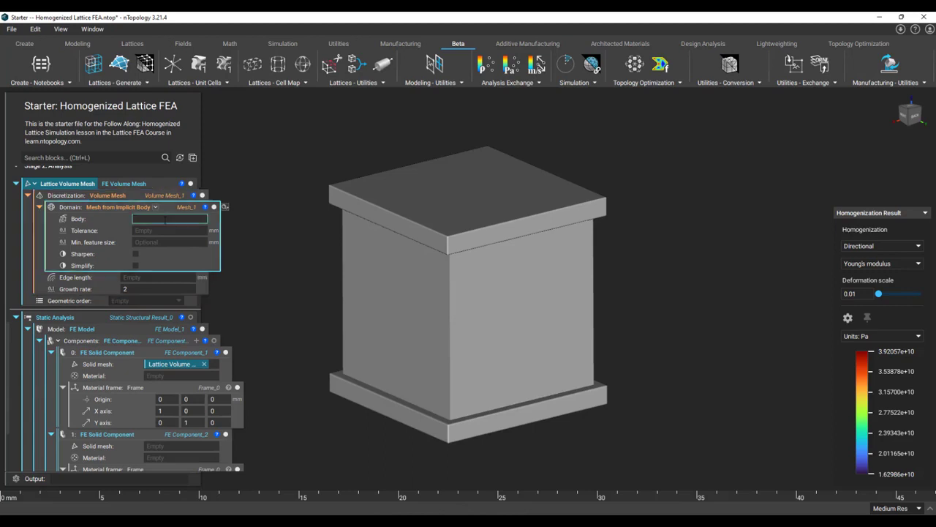
type("lattic")
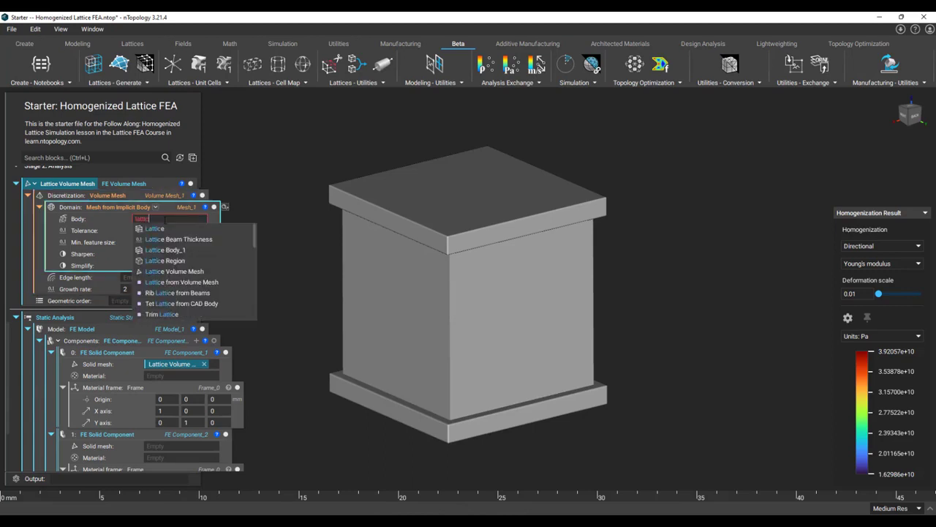
left_click(194, 262)
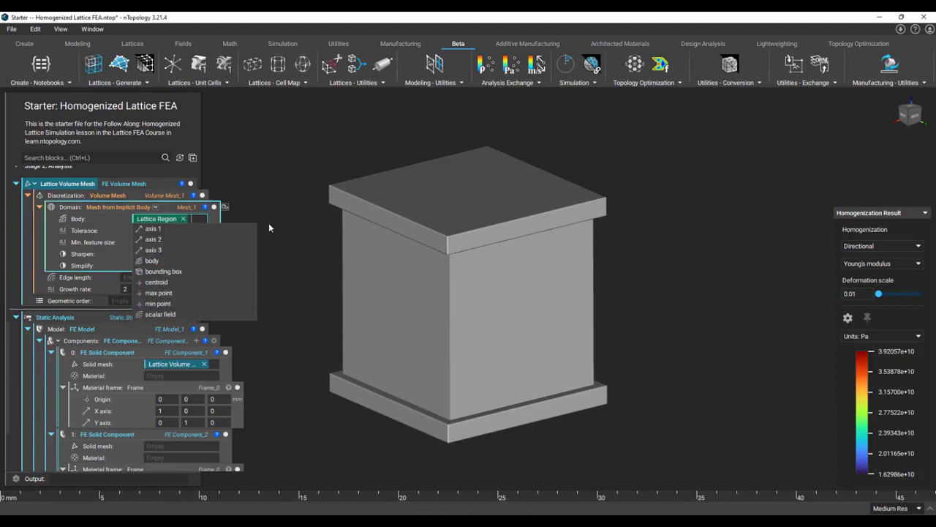
Step: Set the tolerance of the Mesh from Implicit Body block to 0.5 mm and isolate the generated surface mesh
left_click(269, 221)
left_click(182, 230)
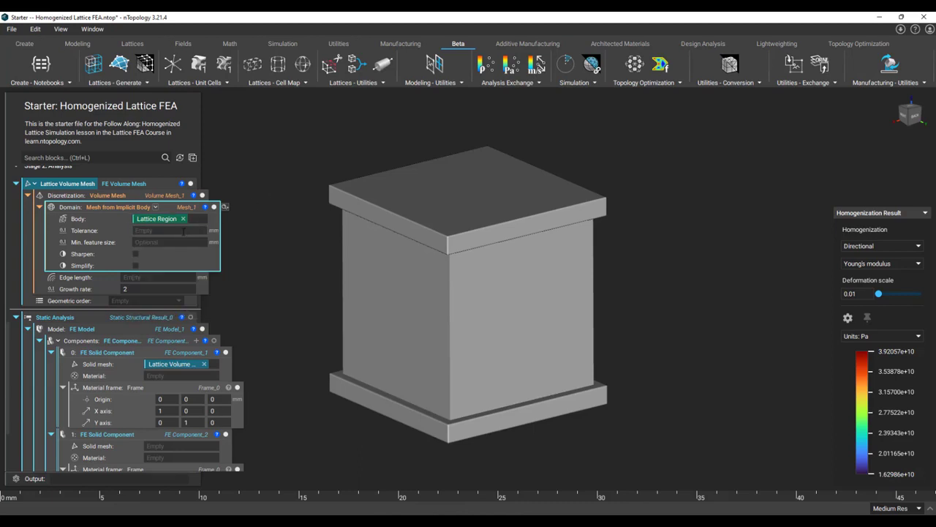
type("0.5")
key("Return")
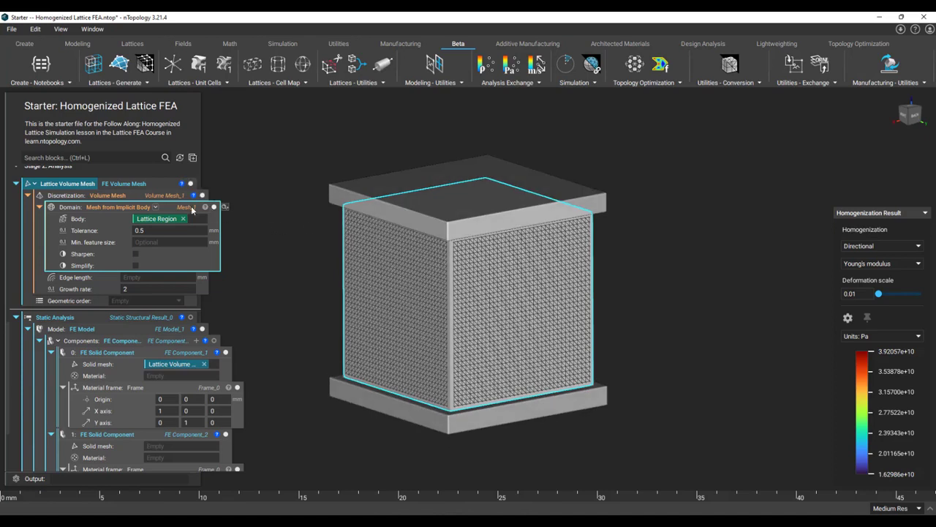
key("i")
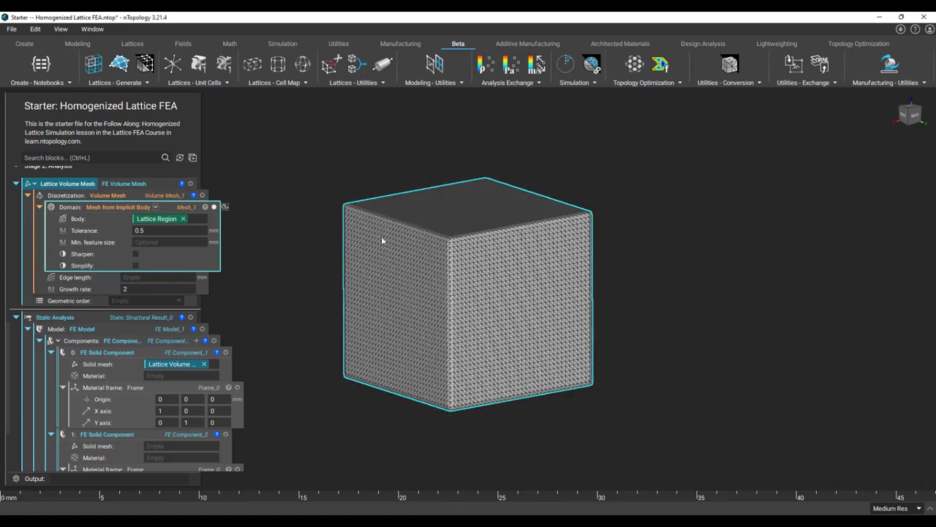
Step: Switch Mesh from Implicit Body to the overload with an Integer input, set sharpen iterations to 1, and inspect the sharpened mesh
left_click(159, 210)
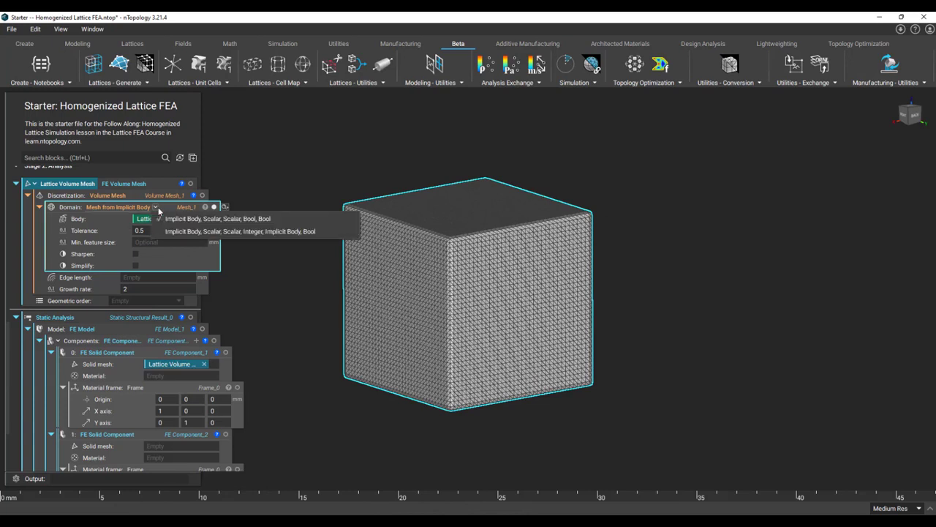
left_click(178, 232)
left_click(169, 253)
type("1")
key("Return")
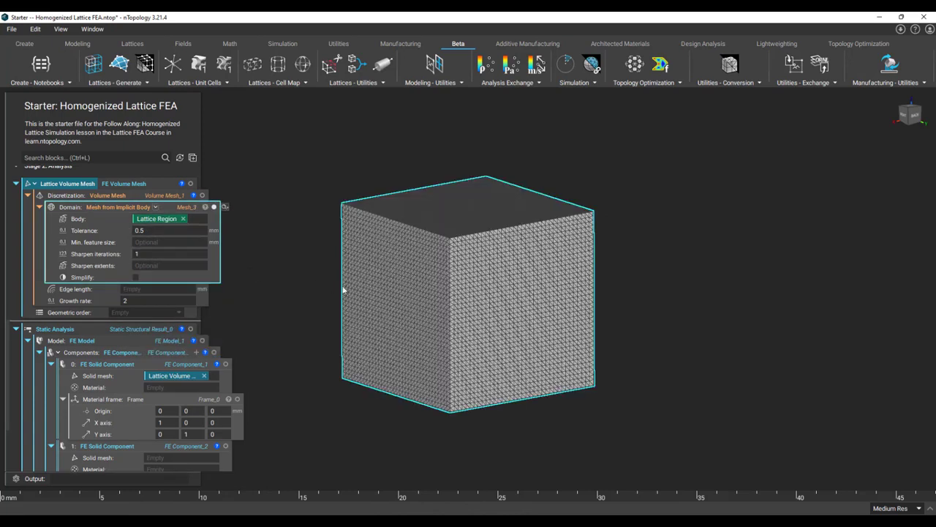
mouse_move(388, 301)
right_mouse_down()
mouse_move(399, 317)
mouse_move(389, 307)
right_mouse_up()
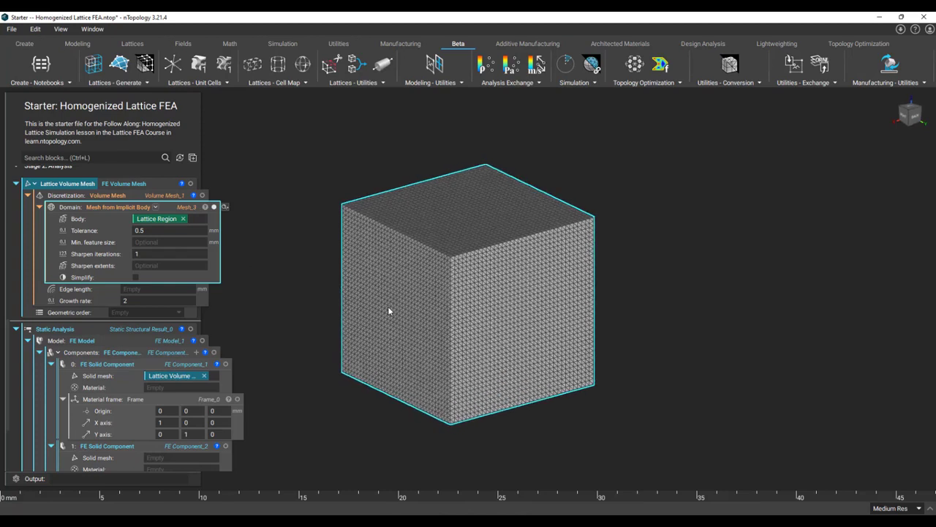
Step: Set the edge length of the lattice's Volume Mesh block to 0.25 mm
left_click(179, 290)
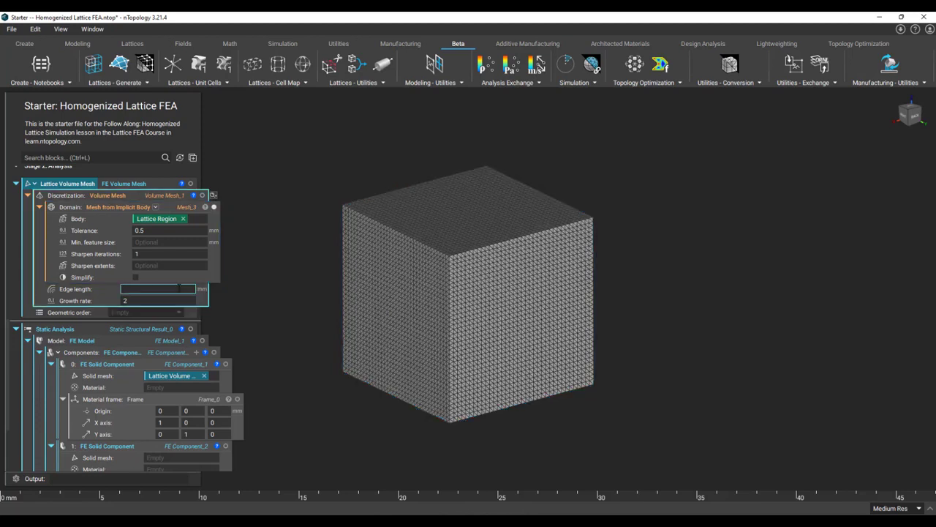
type("0.2")
key("Return")
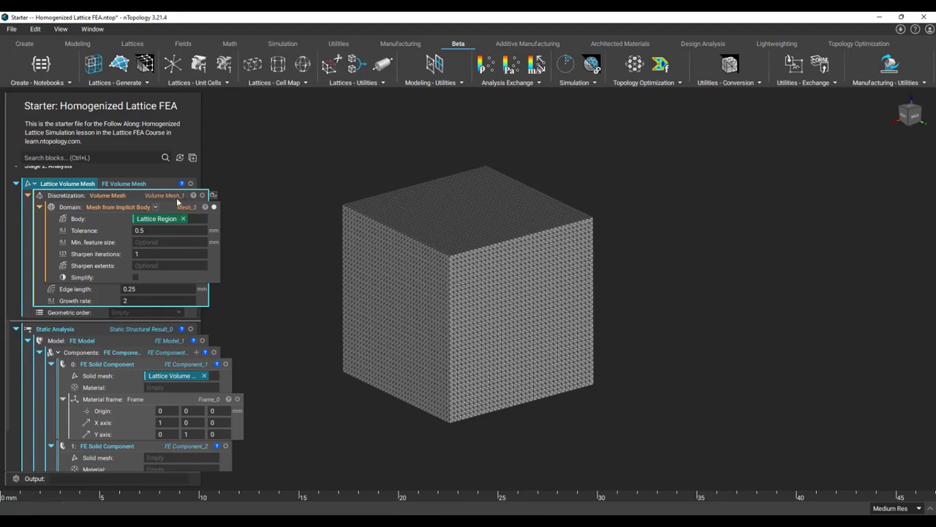
Step: Isolate the lattice's Volume Mesh block and inspect its interior elements with a horizontal section cut near the upper face
key("i")
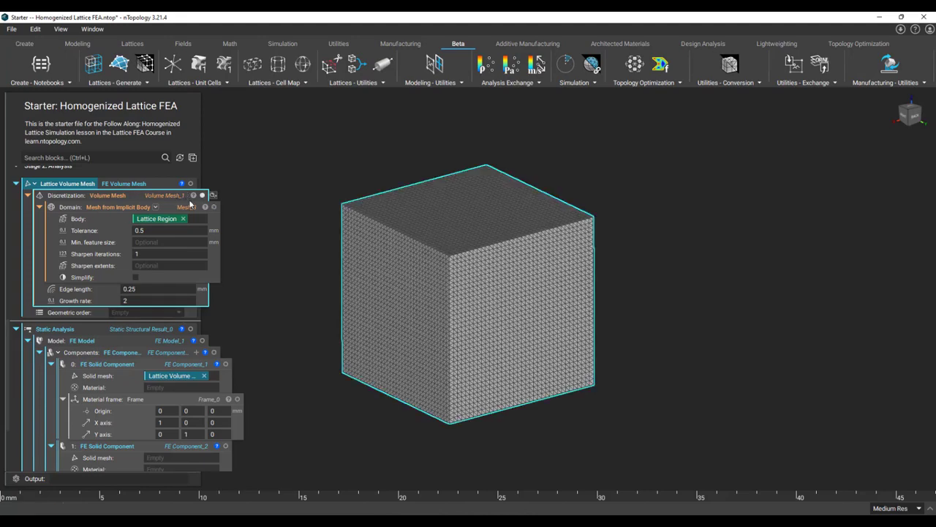
key("x")
left_click_drag(469, 247, 468, 223)
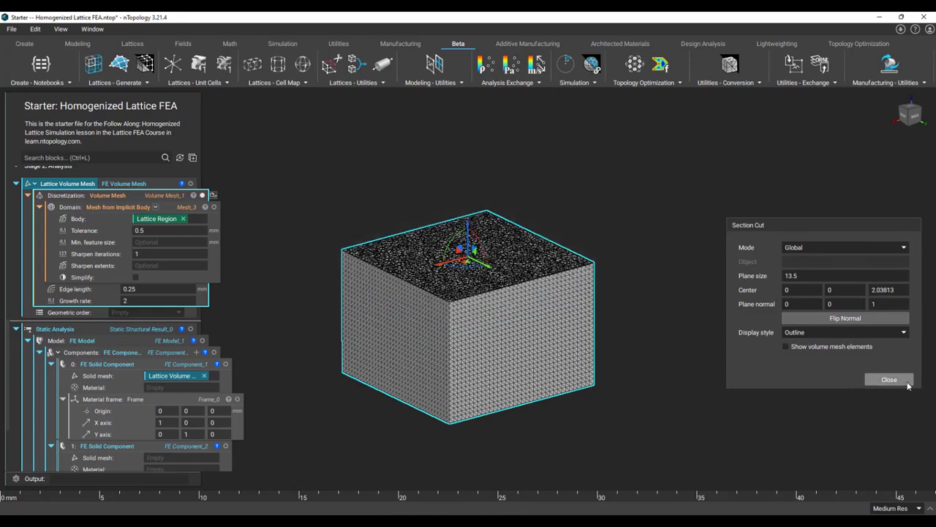
left_click(910, 382)
Step: Set the geometric order of the Lattice Volume Mesh to Linear and collapse its block
left_click(170, 313)
left_click(169, 315)
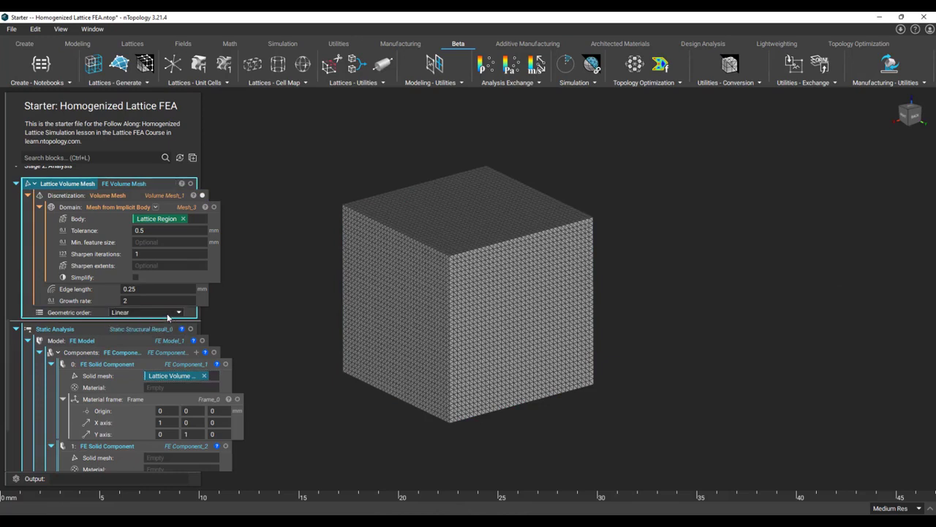
left_click(16, 184)
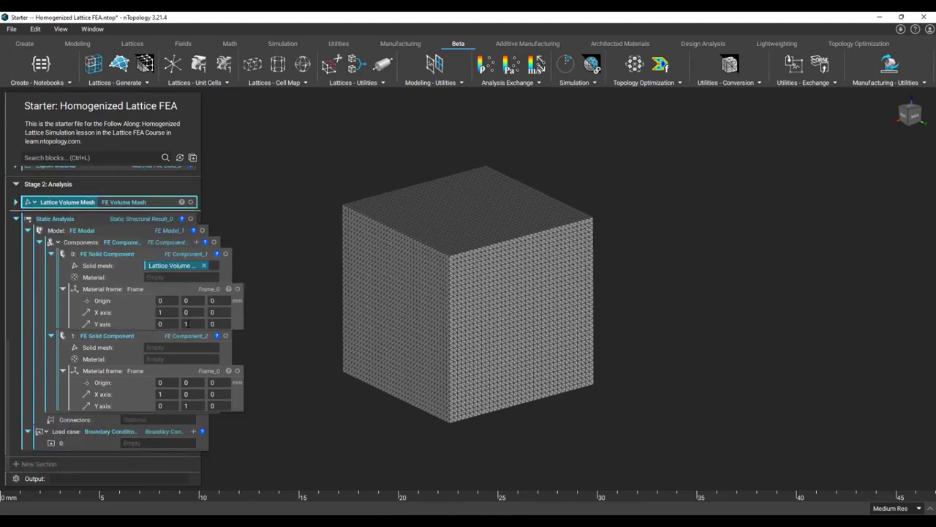
Step: Assign Material as the material input of the first FE Solid Component, which uses the Lattice Volume Mesh
scroll(132, 278, "up", 3)
scroll(79, 237, "up", 3)
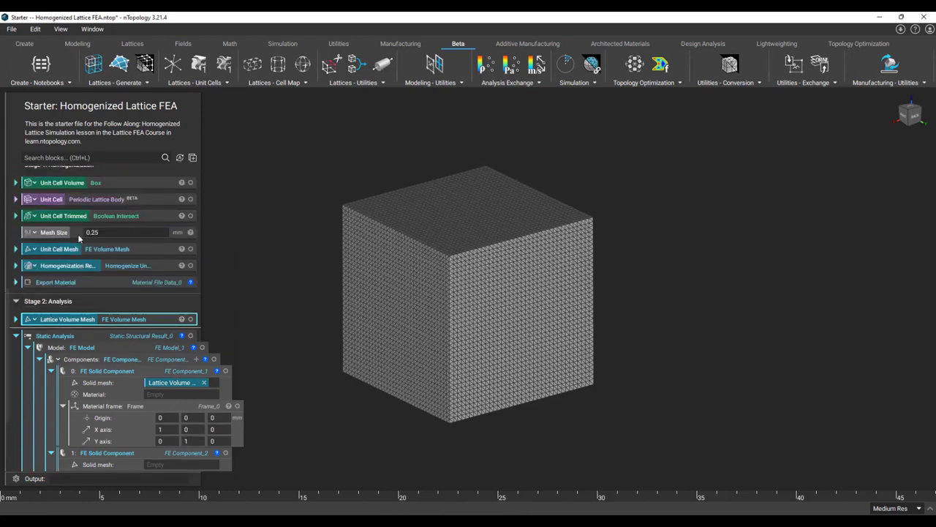
left_click_drag(55, 204, 162, 452)
scroll(129, 427, "down", 2)
scroll(167, 365, "down", 1)
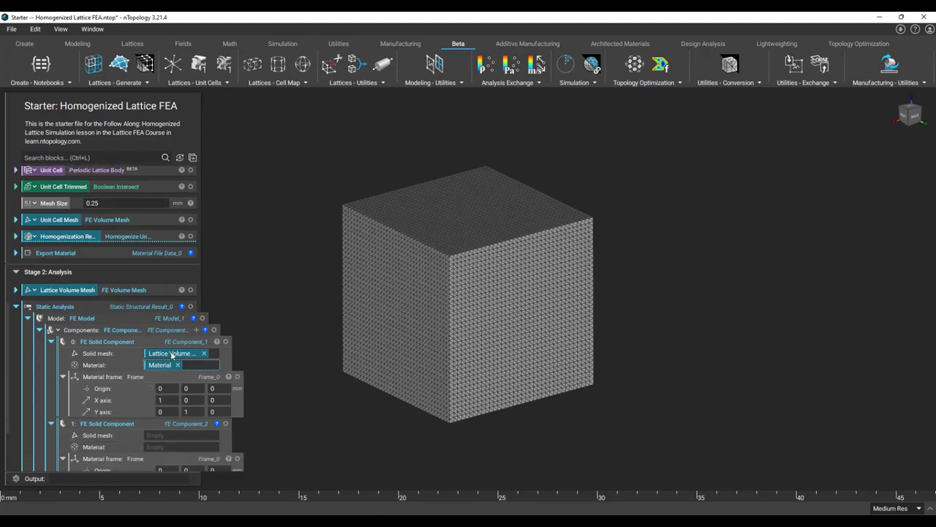
Step: Rename the first FE Solid Component's output FE Lattice Volume and the second one's output FE Plates Component
left_click(184, 343)
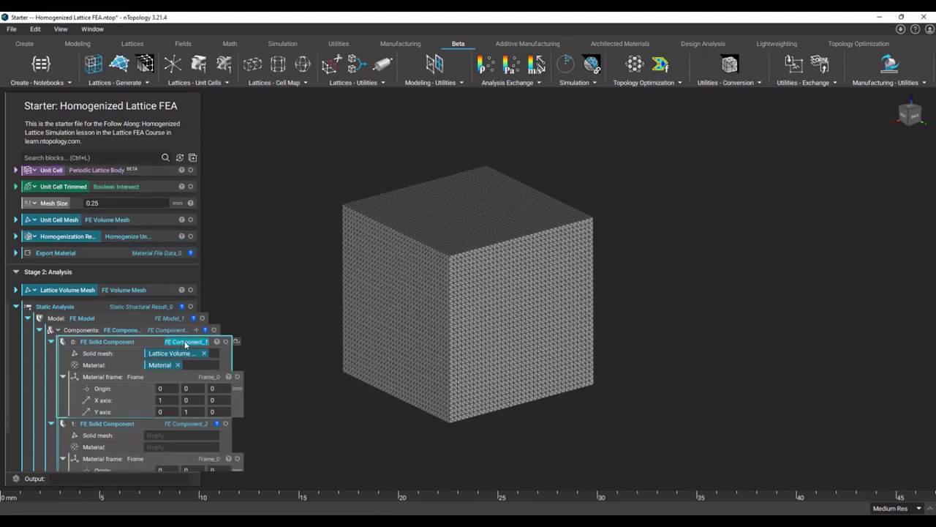
type("FE Lattice Volume")
scroll(183, 340, "down", 1)
scroll(182, 366, "down", 1)
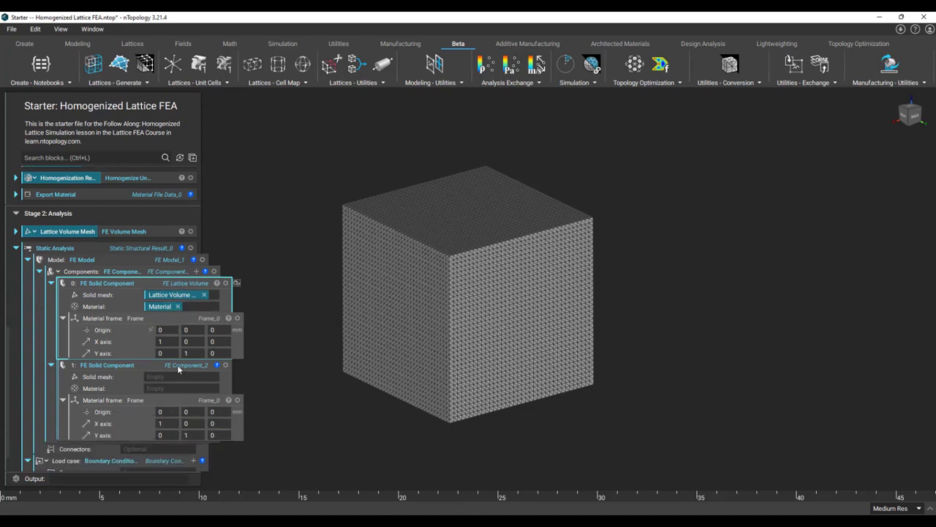
left_click(182, 367)
type("FE Plates")
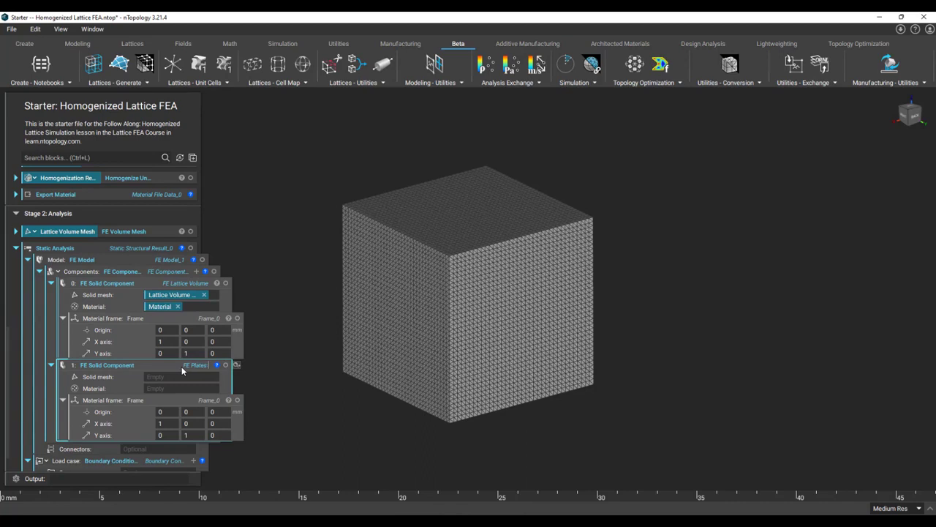
type(" Component")
Step: Add an FE Volume Mesh as the solid mesh of the FE Plates Component and make it a variable named Plates Mesh
double_click(210, 377)
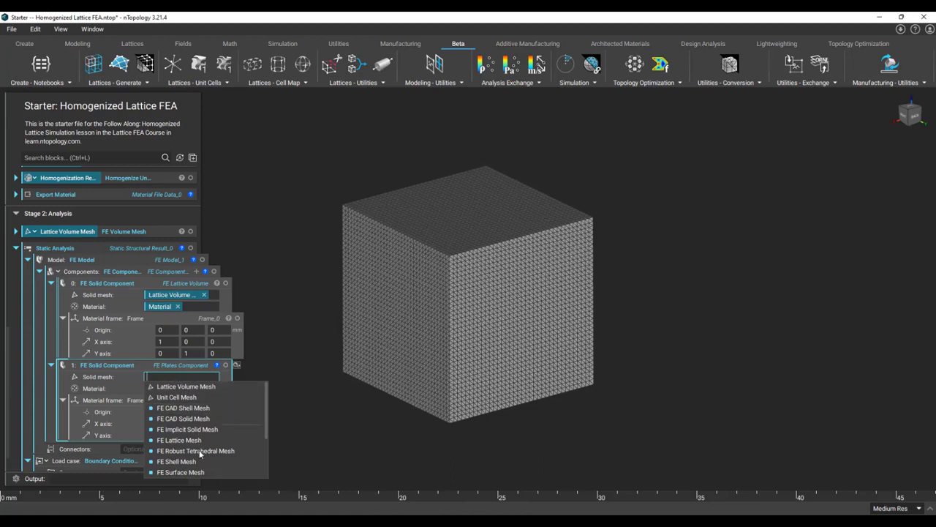
scroll(205, 457, "down", 3)
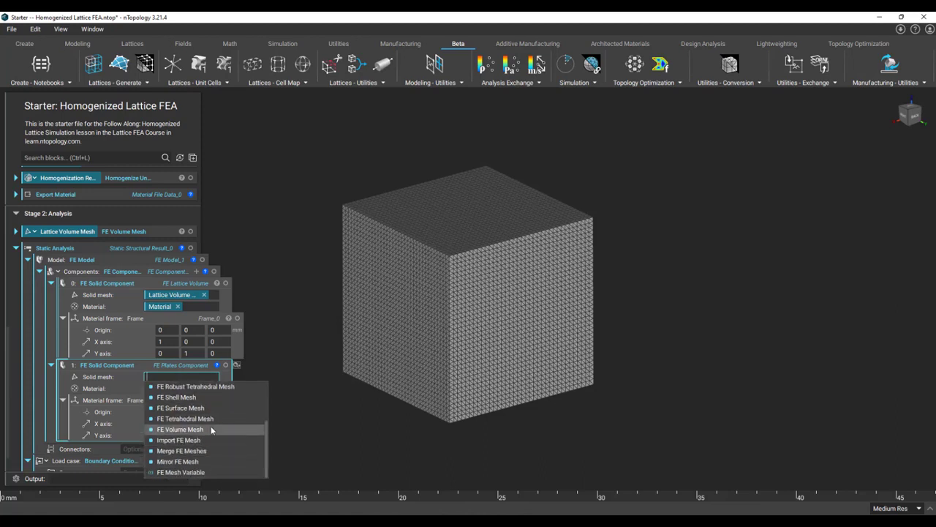
left_click(211, 429)
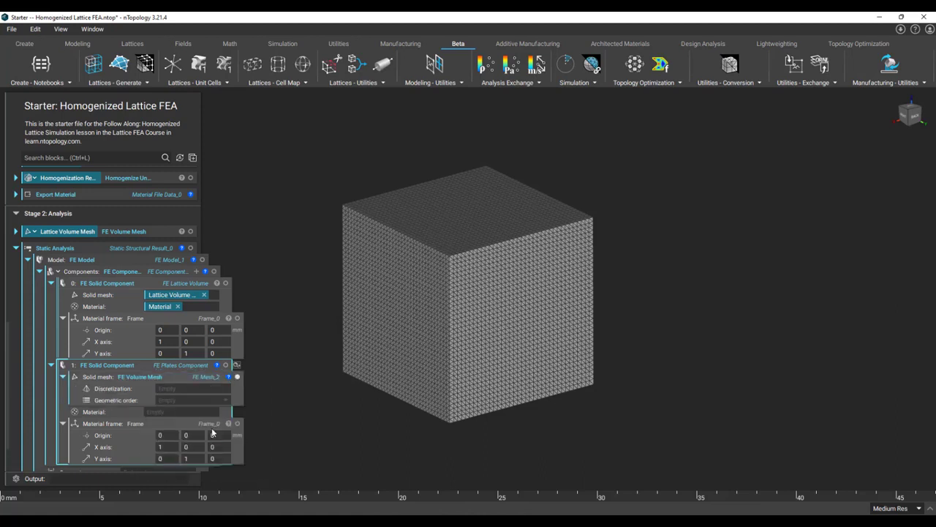
right_click(194, 381)
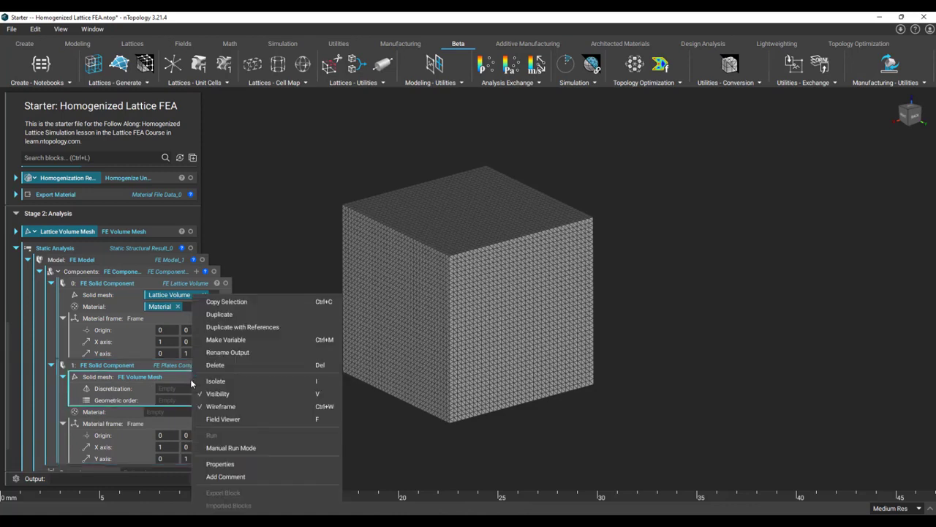
left_click(249, 342)
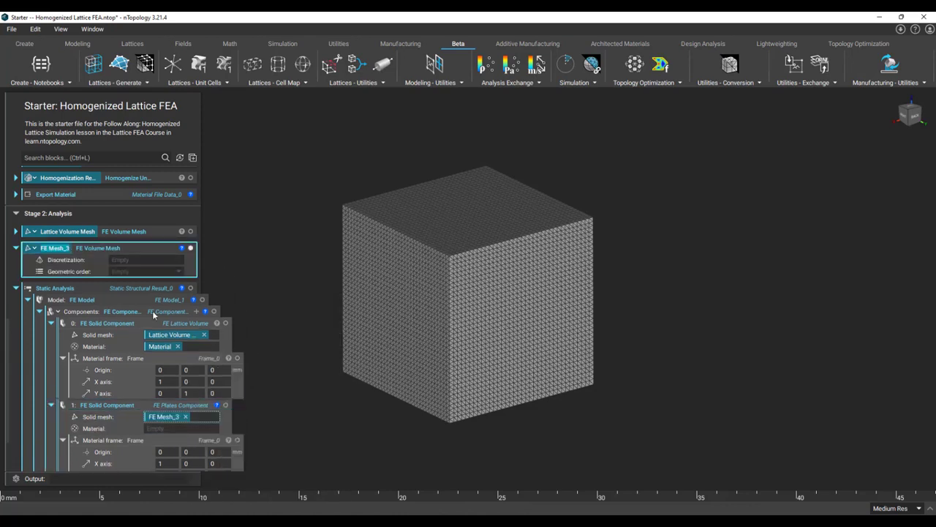
type("Plates Mesh")
key("Return")
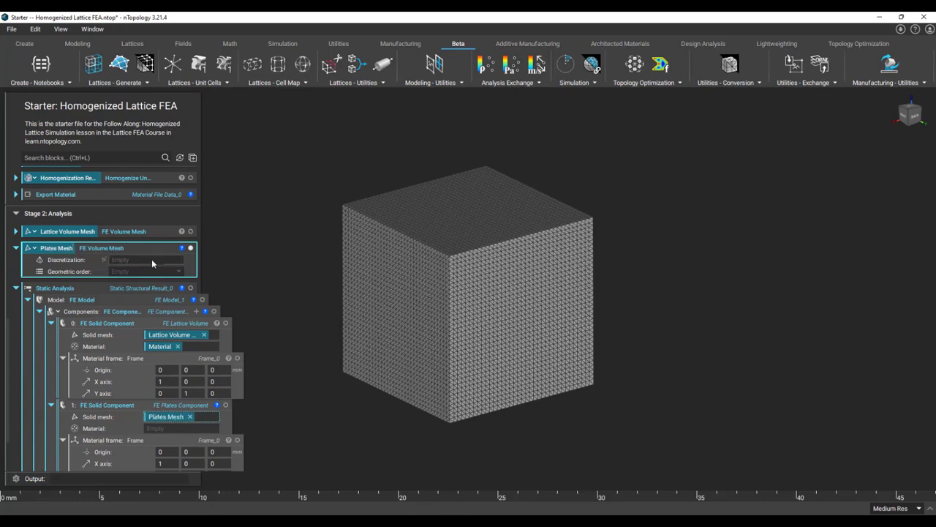
Step: Use a Volume Mesh block as the Plates Mesh discretization, with Mesh from Implicit Body as its domain
double_click(157, 260)
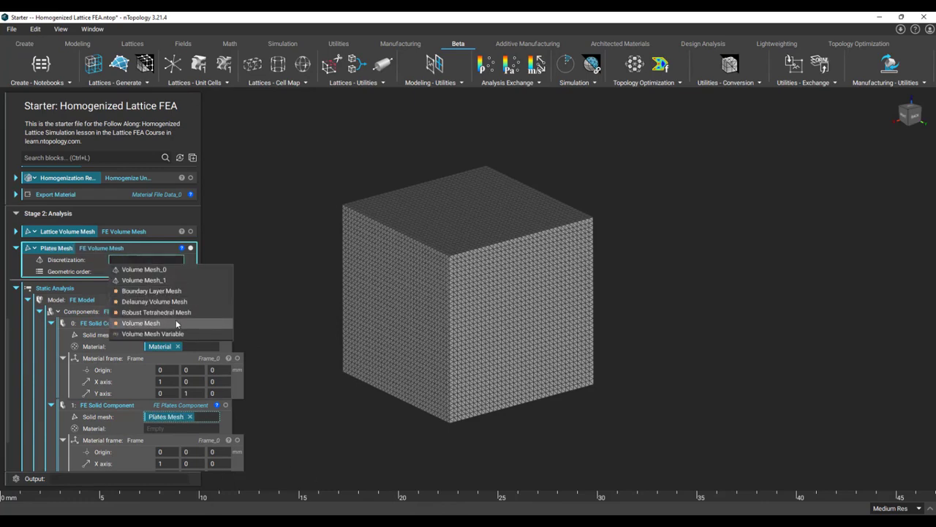
left_click(175, 322)
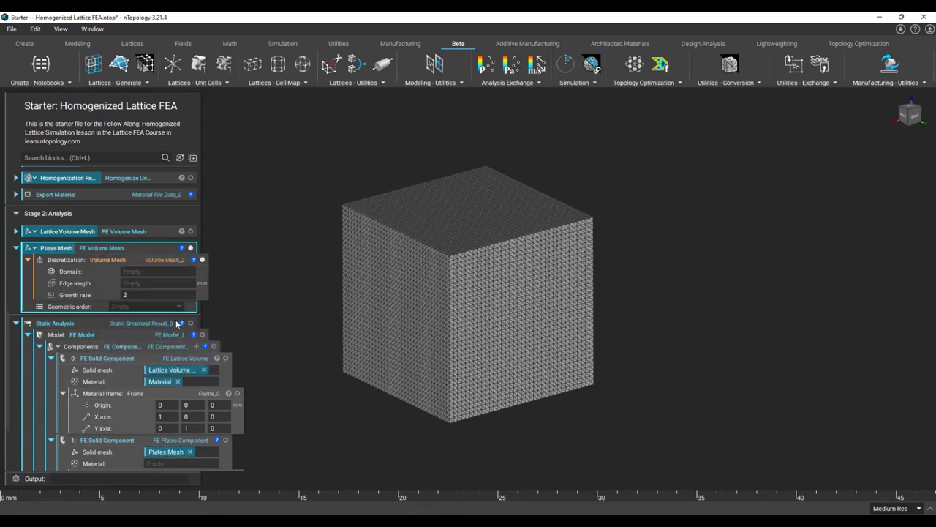
double_click(174, 272)
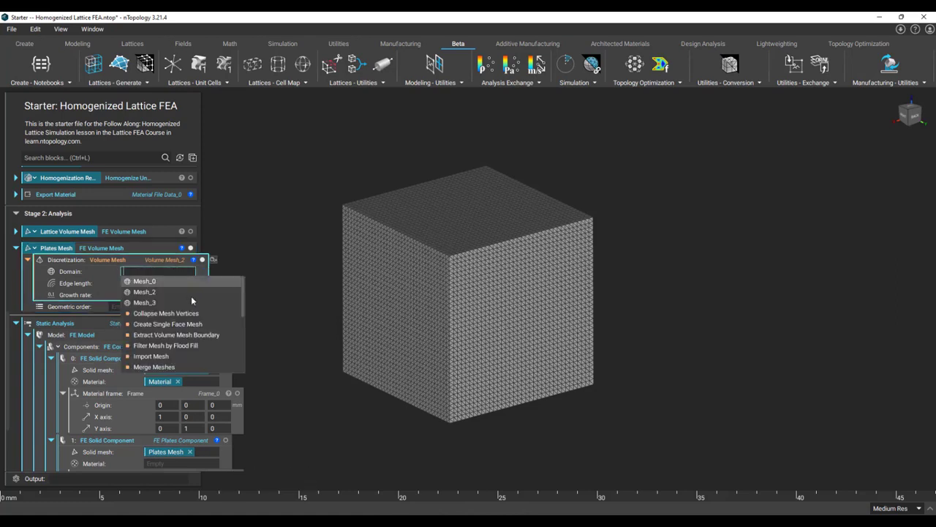
scroll(198, 322, "down", 1)
left_click(205, 356)
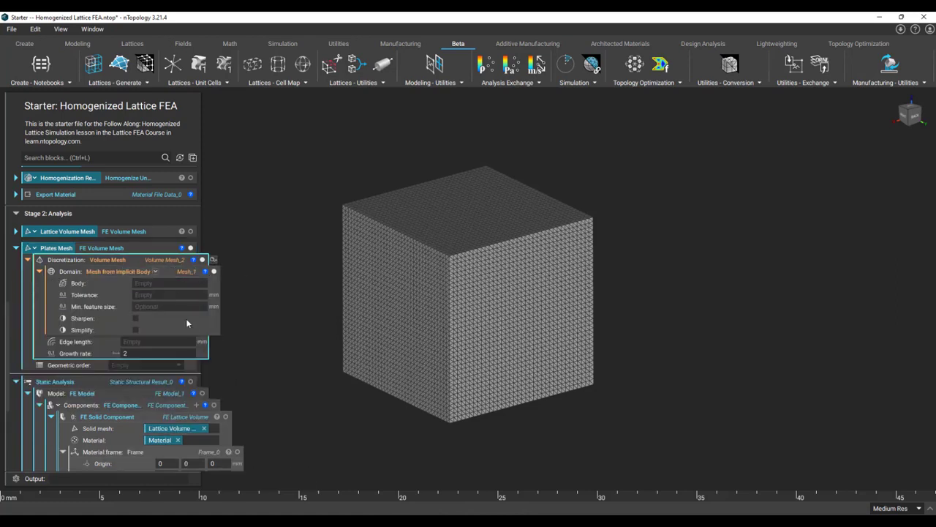
Step: Set the body of the plates' Mesh from Implicit Body block to Plates and its tolerance to 0.5 mm
left_click(171, 283)
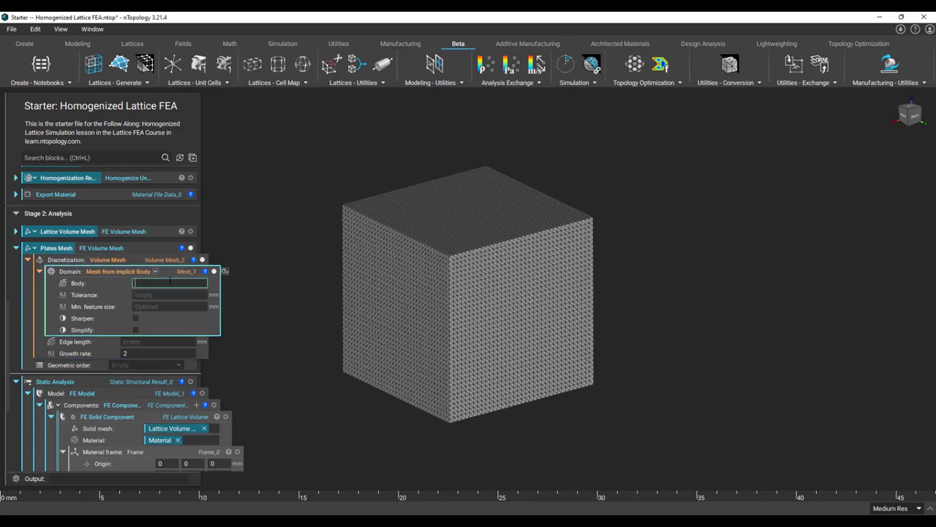
type("plates")
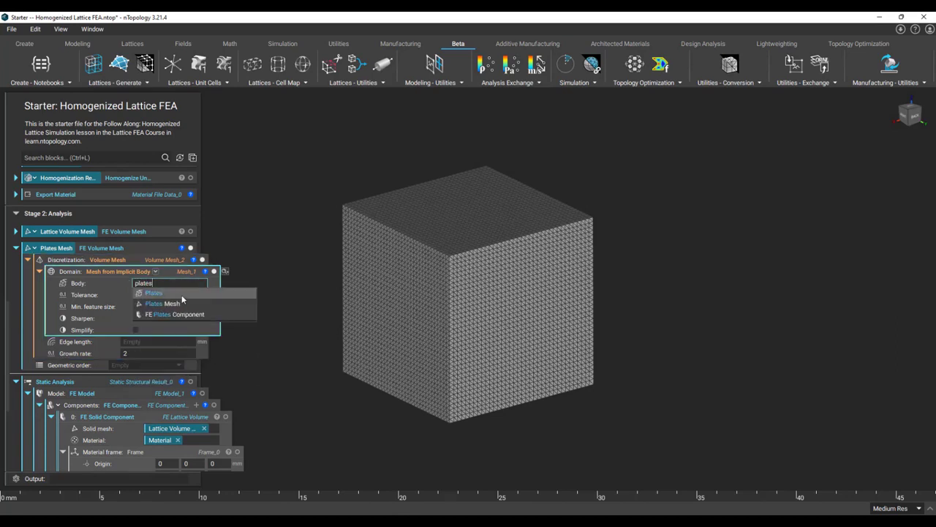
left_click(182, 294)
left_click(172, 294)
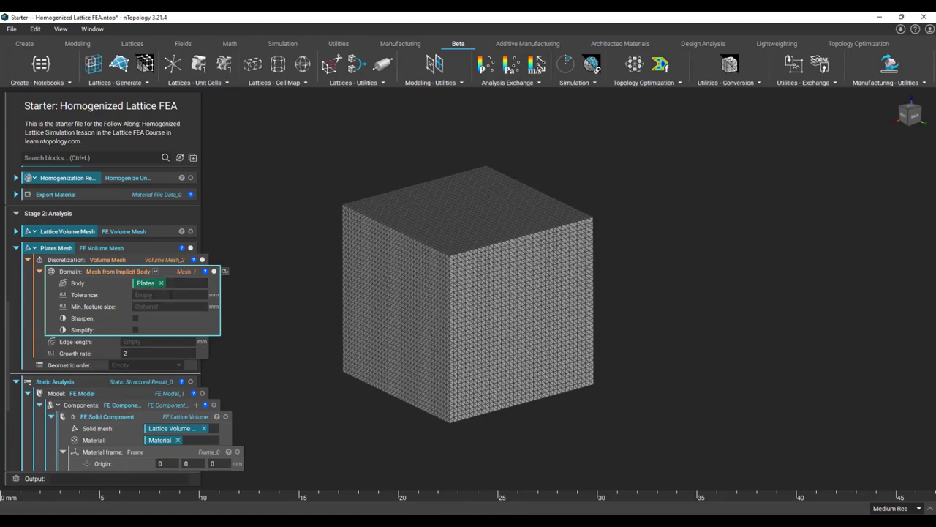
type("0.5")
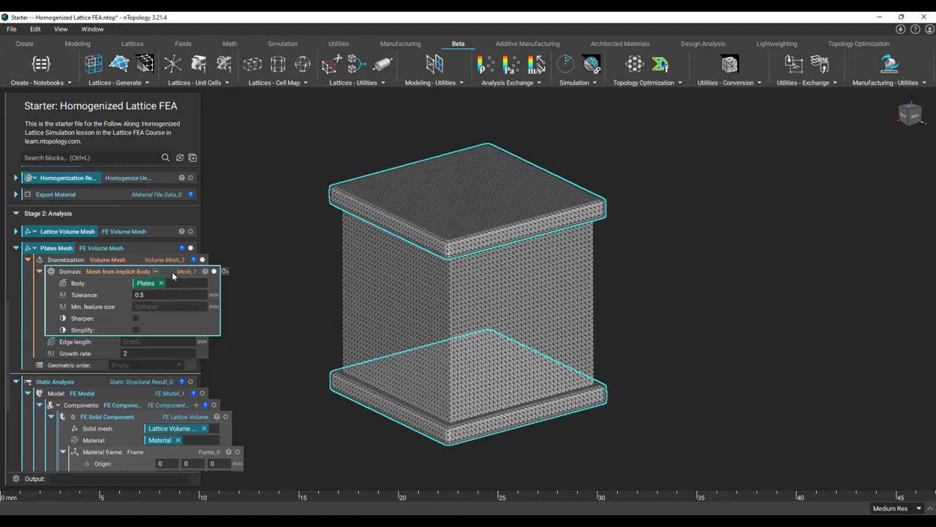
Step: Switch the plates' Mesh from Implicit Body to the overload with an Integer input and set sharpen iterations to 1
left_click(155, 272)
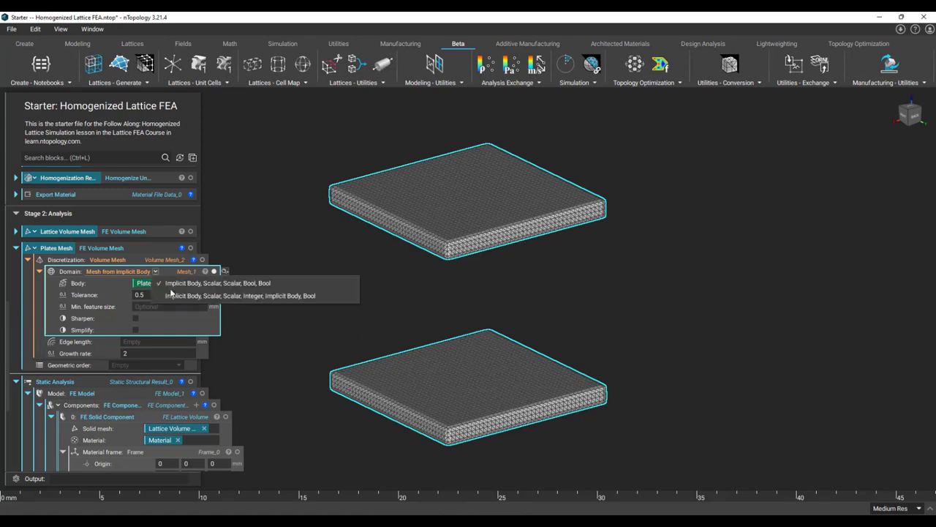
left_click(167, 295)
left_click(162, 318)
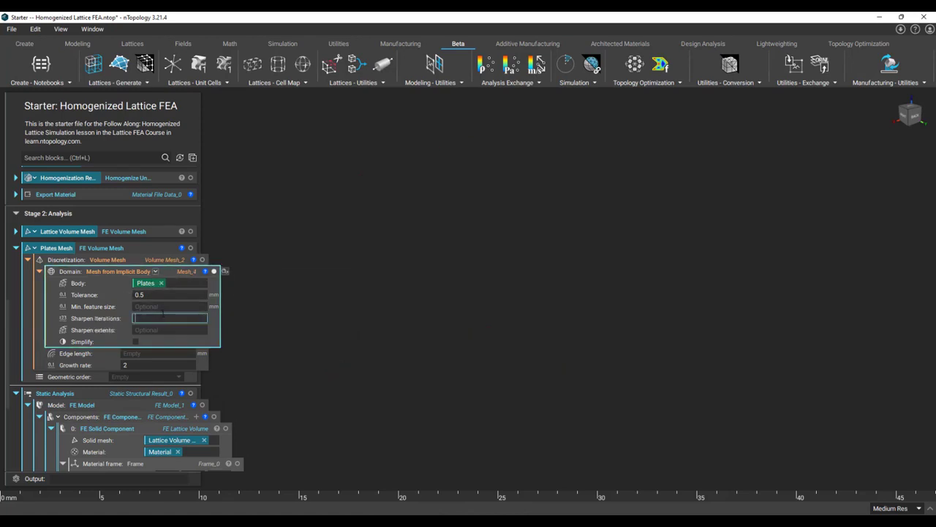
type("1")
key("Return")
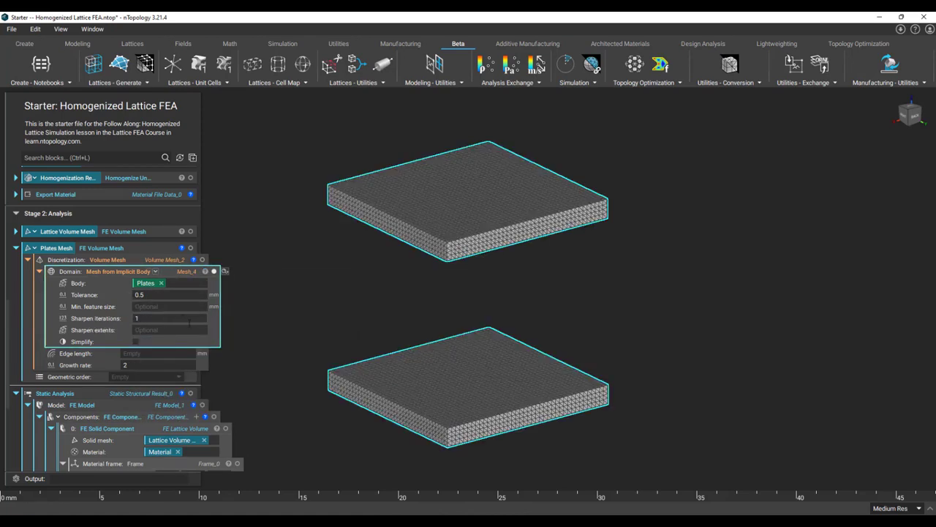
Step: Set the edge length of the plates' Volume Mesh to 0.25 mm and the Plates Mesh geometric order to Linear
left_click(183, 353)
type("0.25")
key("Return")
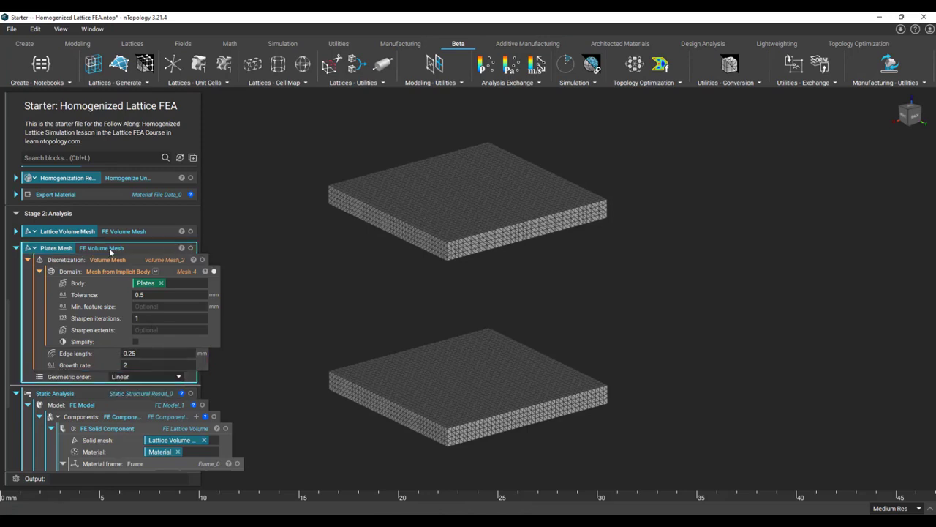
Step: Show the Lattice Volume Mesh together with the Plates Mesh and assign Material to the FE Plates Component
left_click(190, 231)
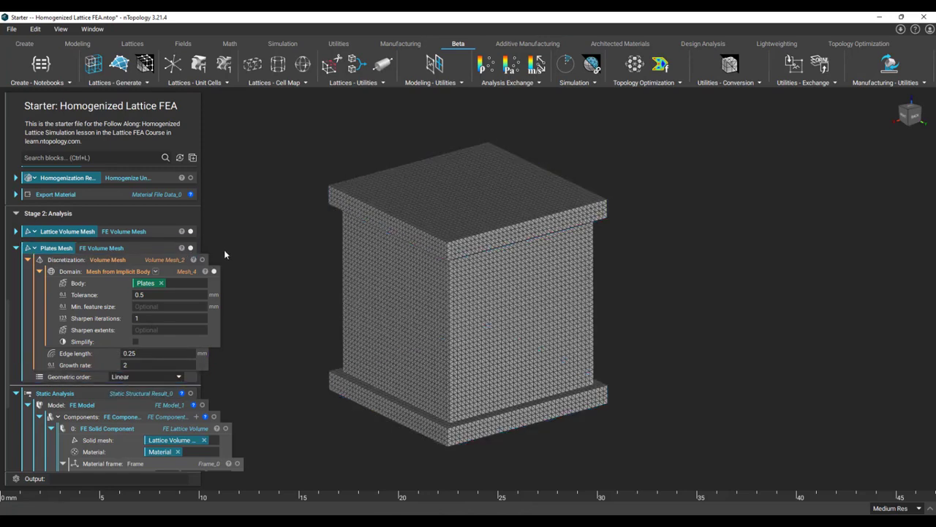
left_click(16, 249)
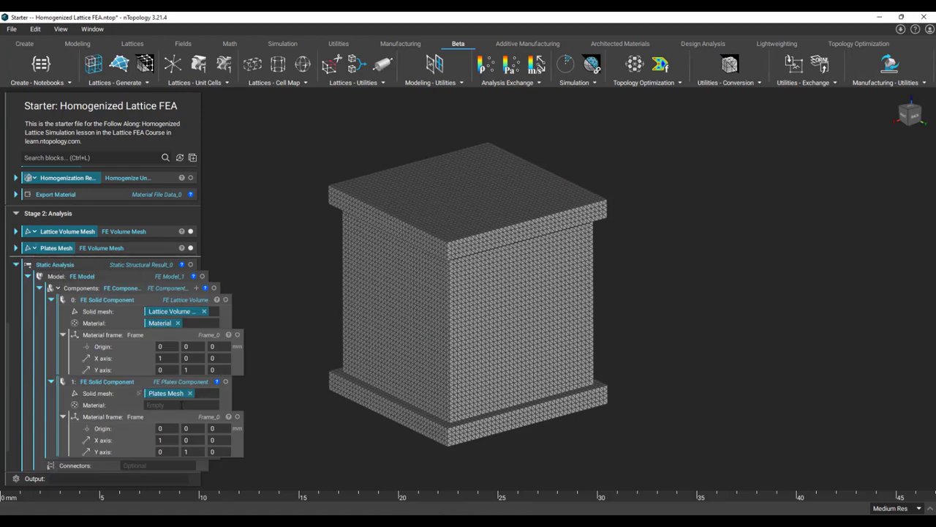
scroll(95, 209, "up", 4)
left_click_drag(57, 177, 173, 377)
scroll(131, 293, "down", 4)
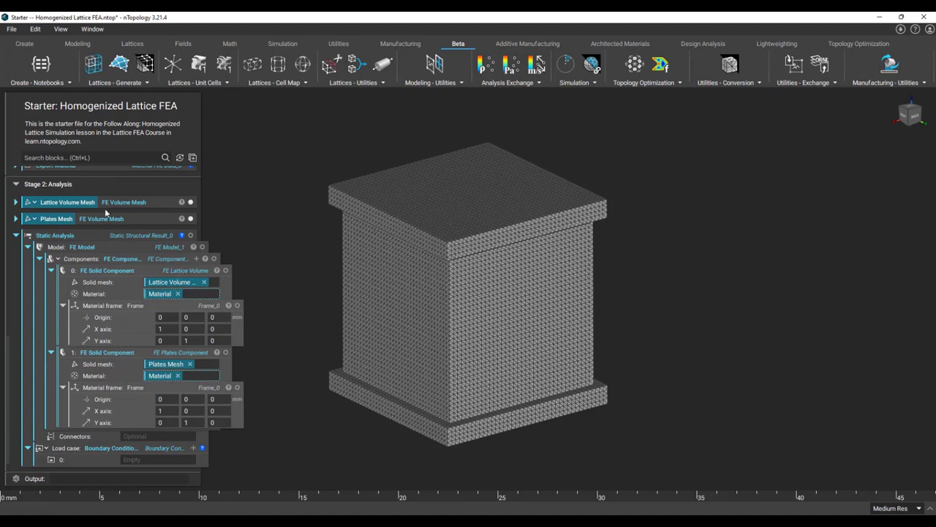
Step: Add a Tie Constraint block to the analysis section and use FE Boundary by Body as its independent input
left_click(103, 161)
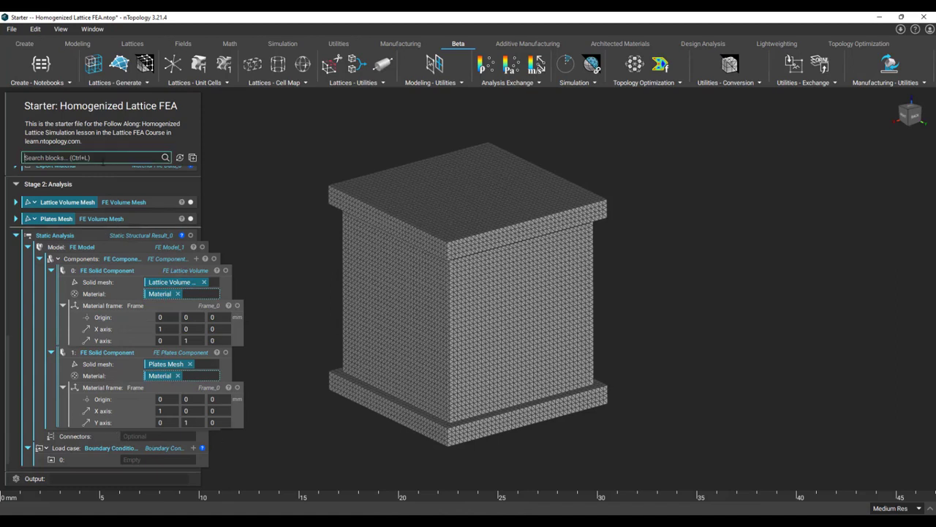
type("tie con")
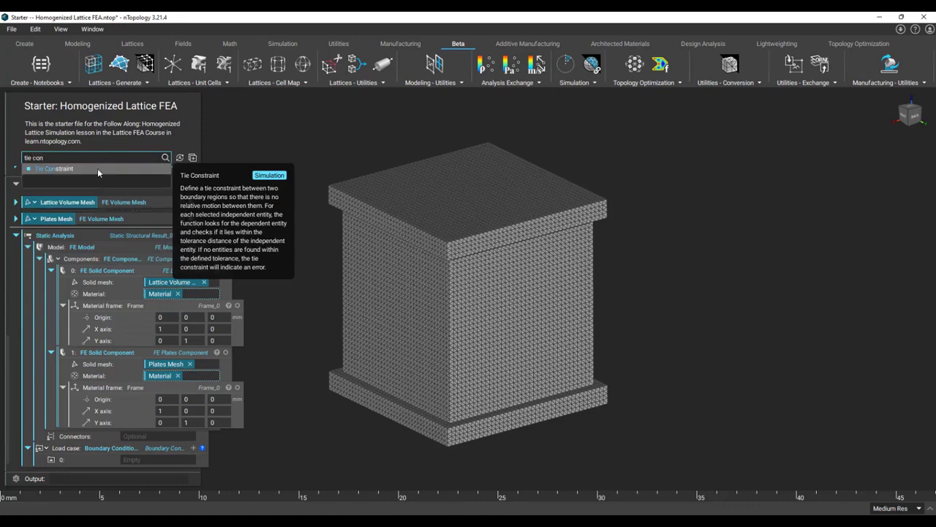
left_click(98, 169)
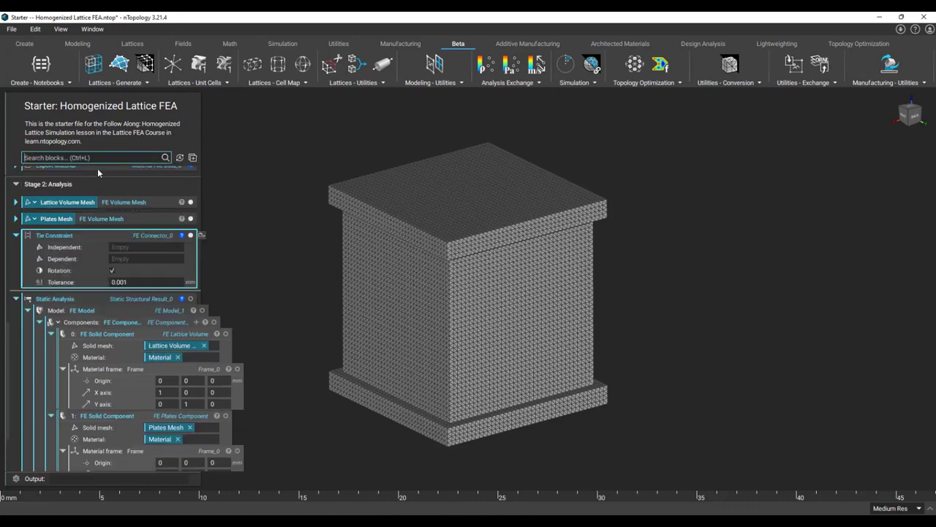
double_click(133, 249)
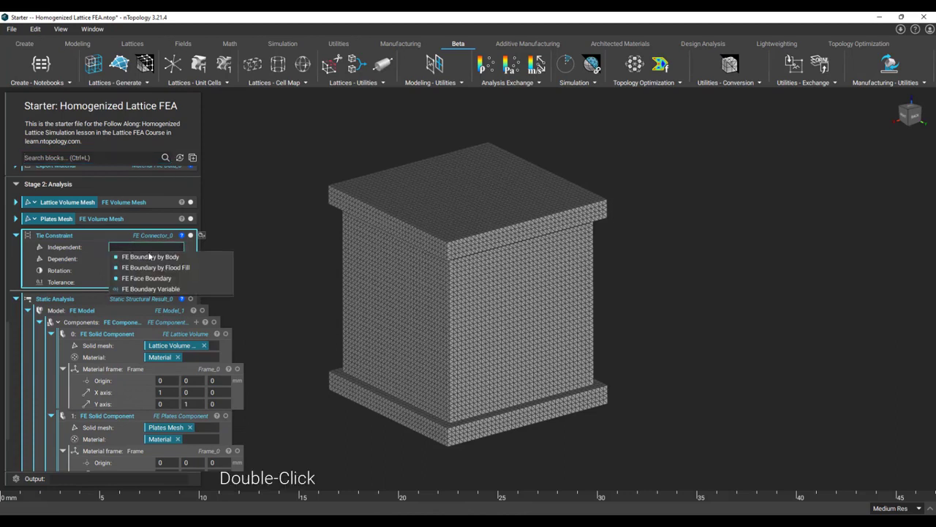
left_click(188, 260)
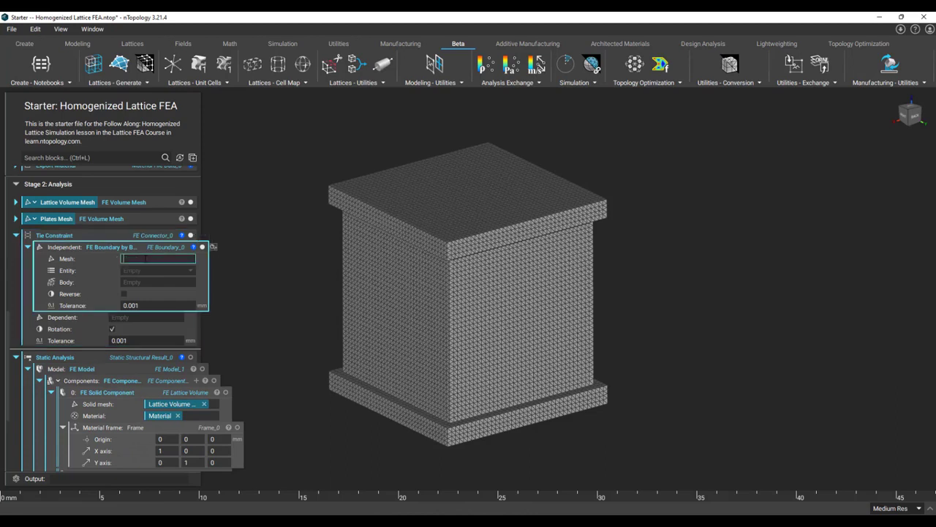
Step: Define the tie constraint's independent boundary with Plates Mesh as mesh, Nodes as entity and Plates as body
left_click_drag(56, 219, 134, 262)
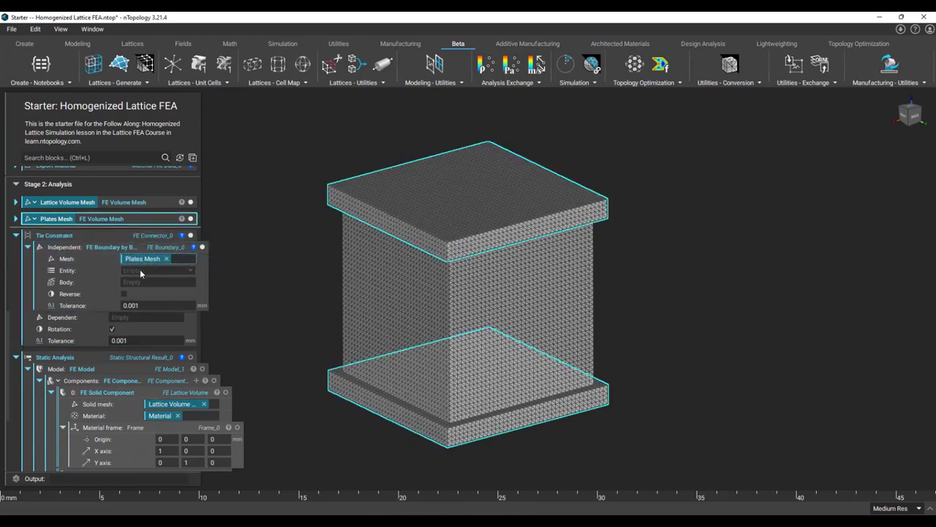
left_click(139, 270)
left_click(148, 273)
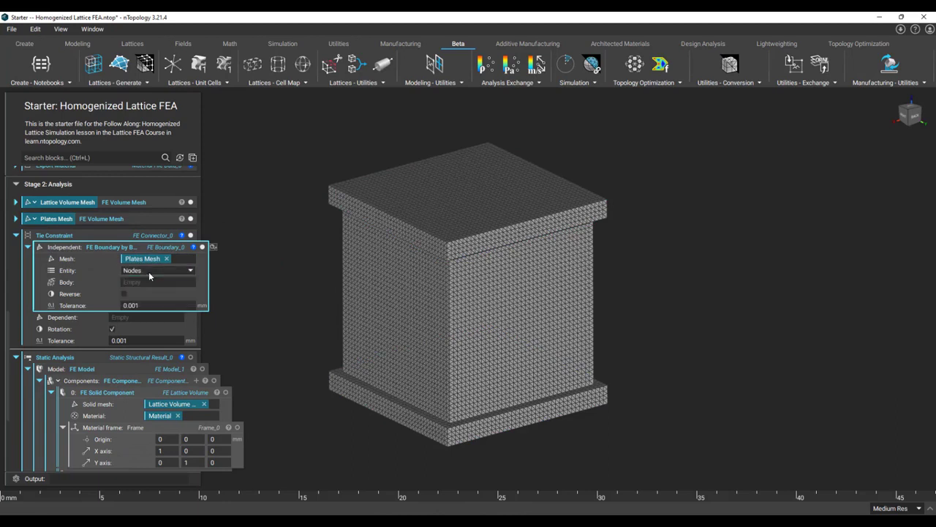
left_click(167, 283)
type("plat")
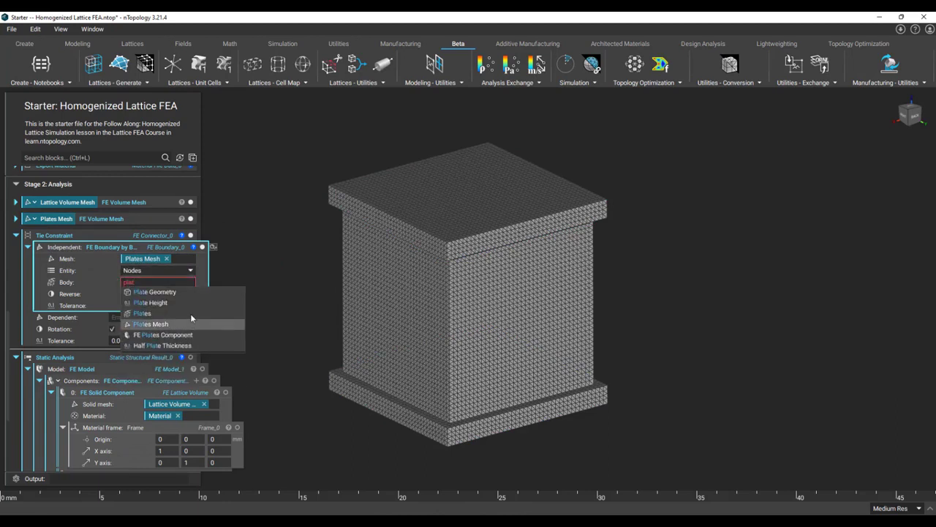
left_click(190, 313)
left_click(226, 312)
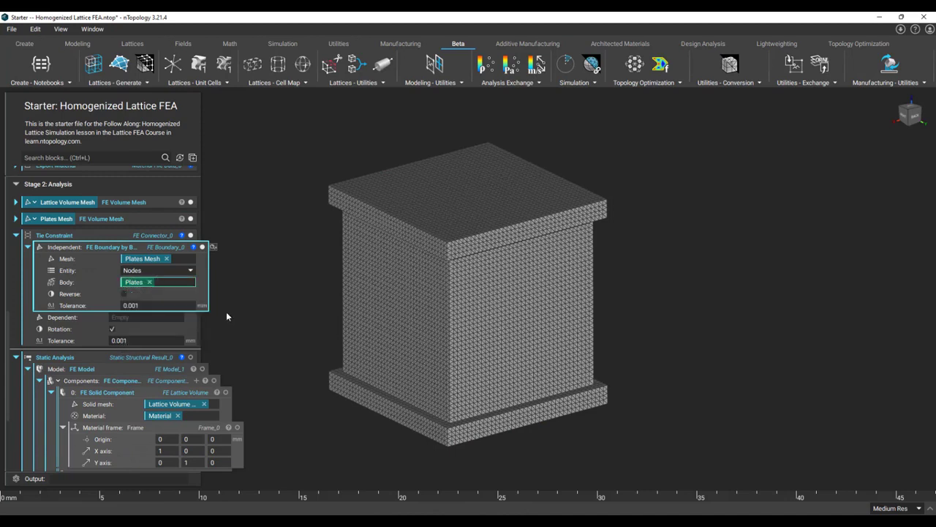
right_click_drag(395, 343, 397, 327)
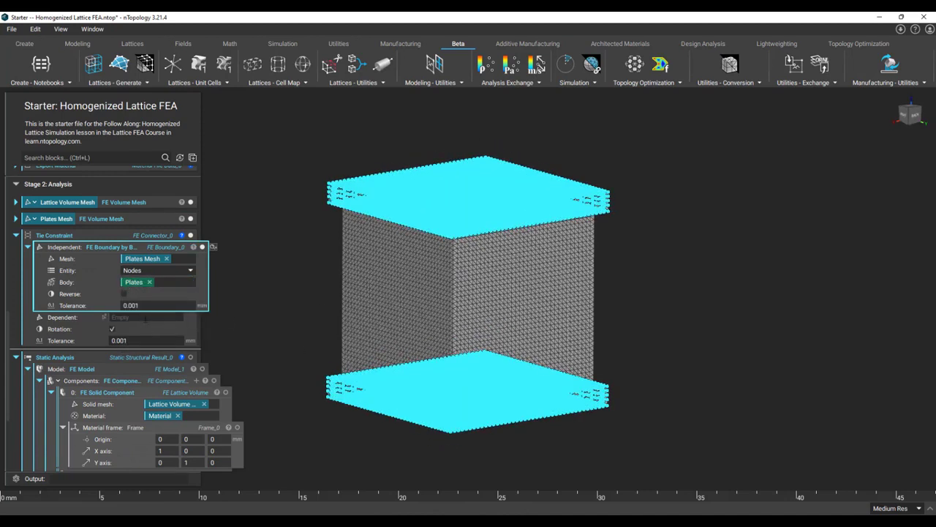
Step: Use FE Boundary by Body as the tie constraint's dependent input, with the Lattice Volume Mesh, Nodes entity and Lattice Region body
double_click(139, 317)
left_click(190, 337)
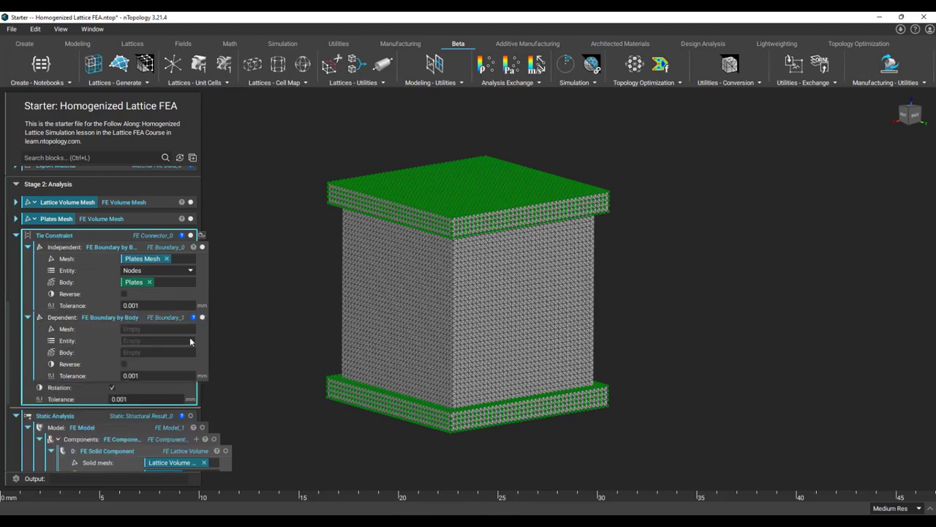
left_click(80, 202)
left_click_drag(81, 202, 155, 330)
left_click(158, 341)
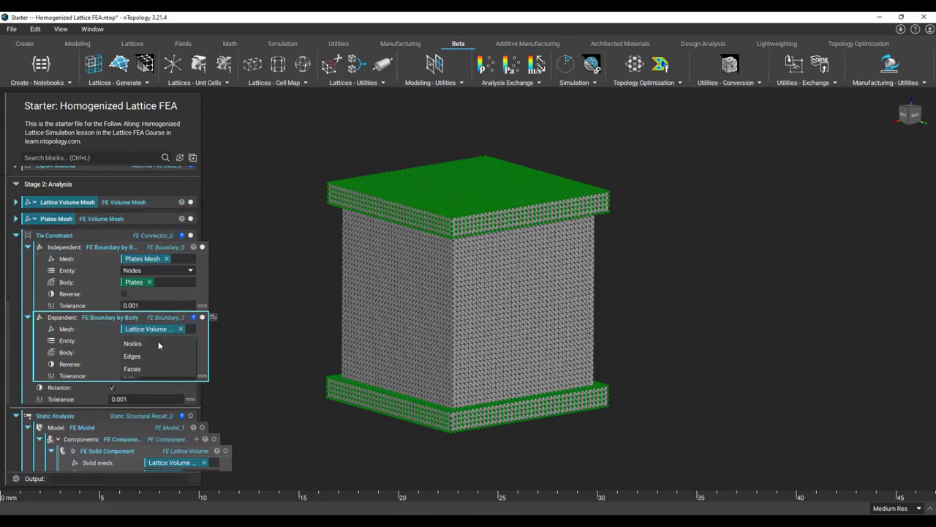
left_click(163, 353)
type("latt")
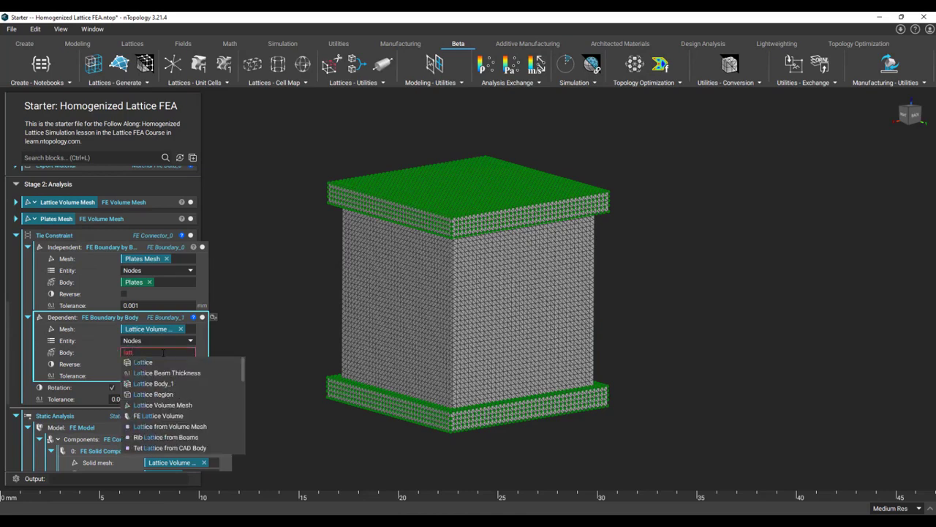
left_click(179, 394)
left_click(250, 347)
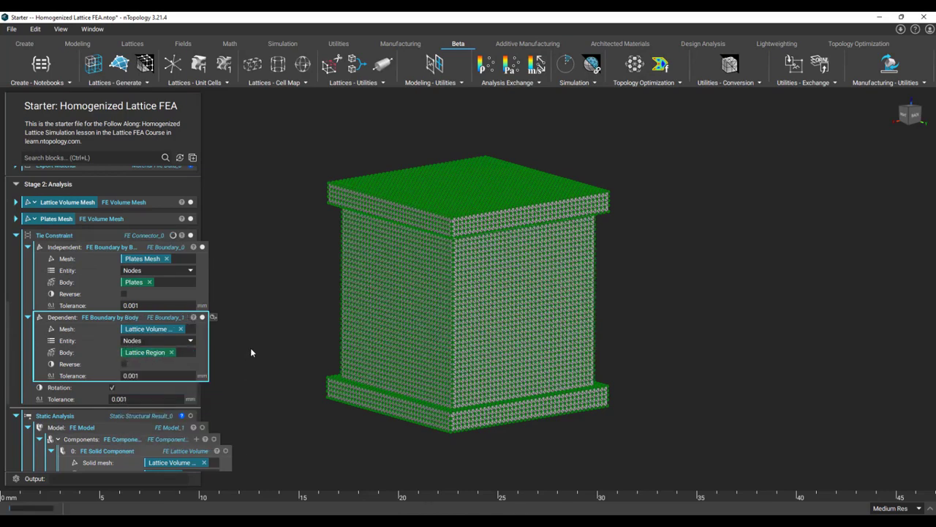
Step: Hide the independent and dependent boundary previews and examine the nodes the tie constraint connects between plates and lattice
left_click(203, 318)
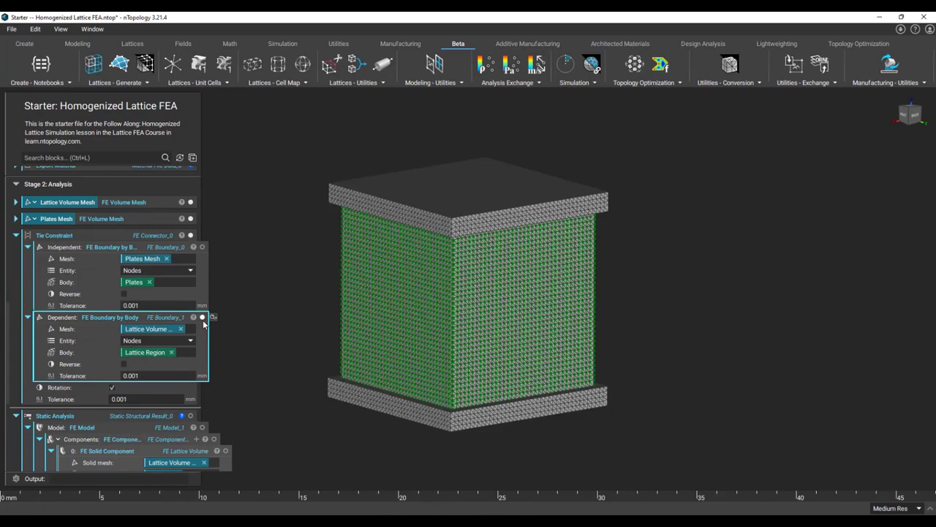
left_click(203, 318)
left_click(163, 235)
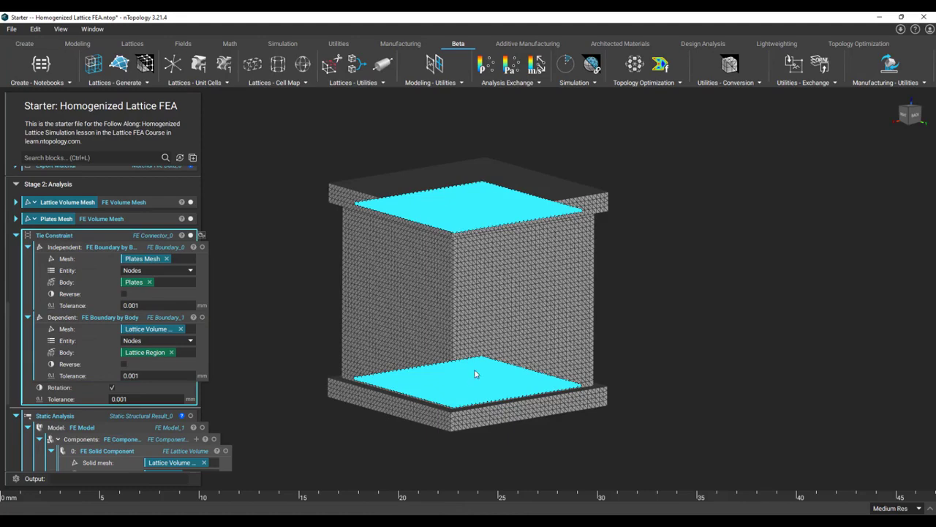
right_click_drag(460, 353, 474, 419)
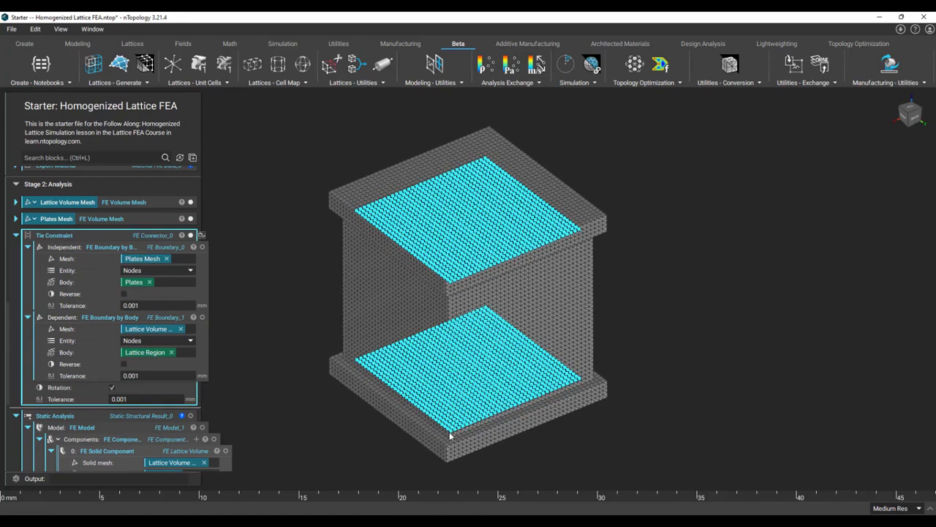
Step: Set the overall tolerance of the Tie Constraint to 0.1 mm
left_click(129, 399)
key("BackSpace")
key("BackSpace")
key("BackSpace")
type(".1")
key("Return")
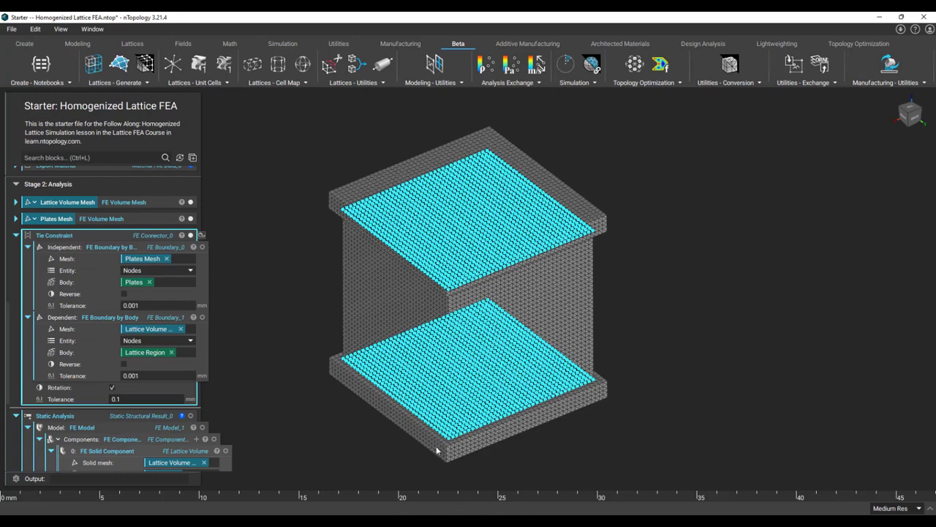
right_click_drag(424, 459, 427, 429)
Step: Turn the Tie Constraint block into a variable and use it as the FE Model's connector
right_click(92, 239)
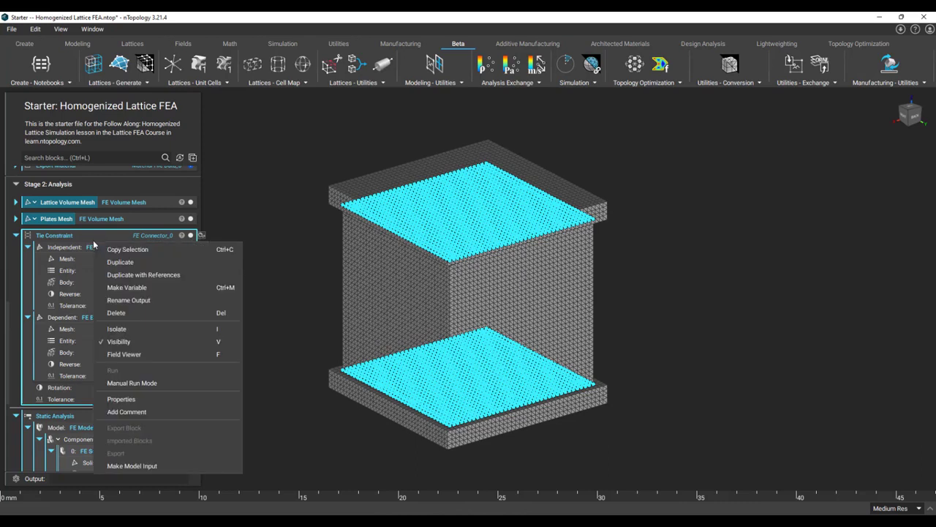
left_click(131, 292)
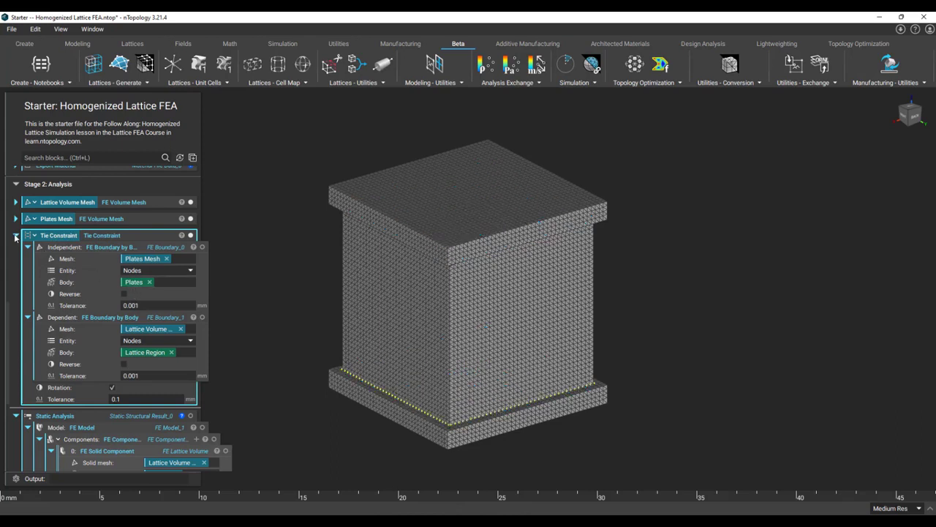
left_click(15, 236)
left_click_drag(66, 235, 147, 455)
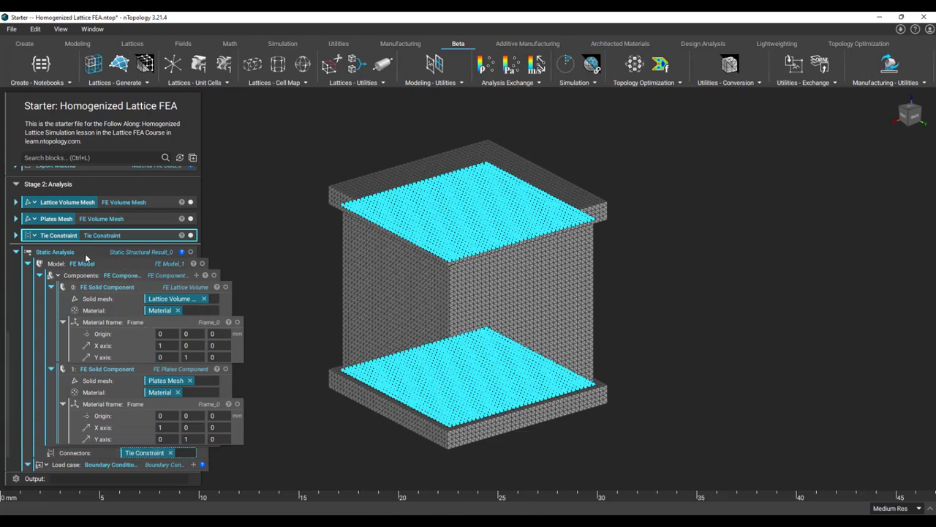
Step: Turn the Static Analysis block into a variable named Analysis Result
right_click(87, 255)
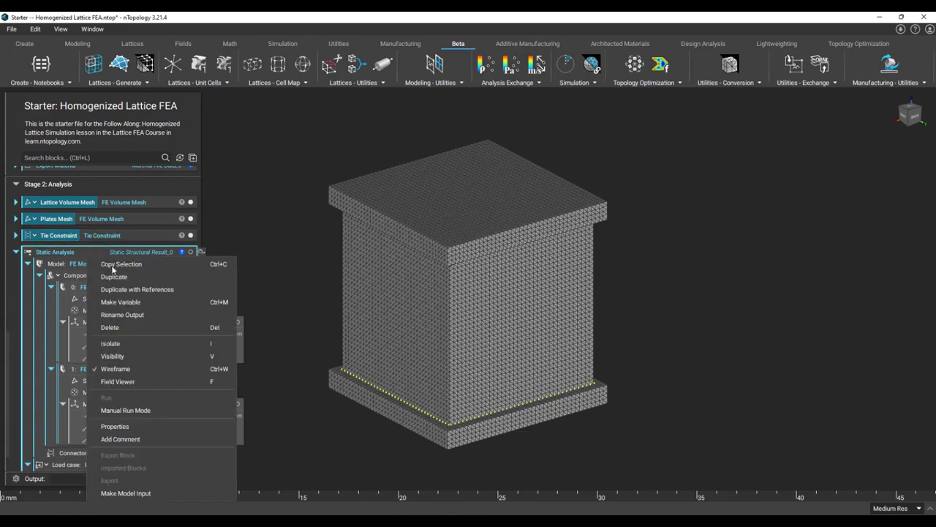
left_click(127, 307)
type("Analaysi")
key("BackSpace")
key("BackSpace")
key("BackSpace")
type("ysis Result")
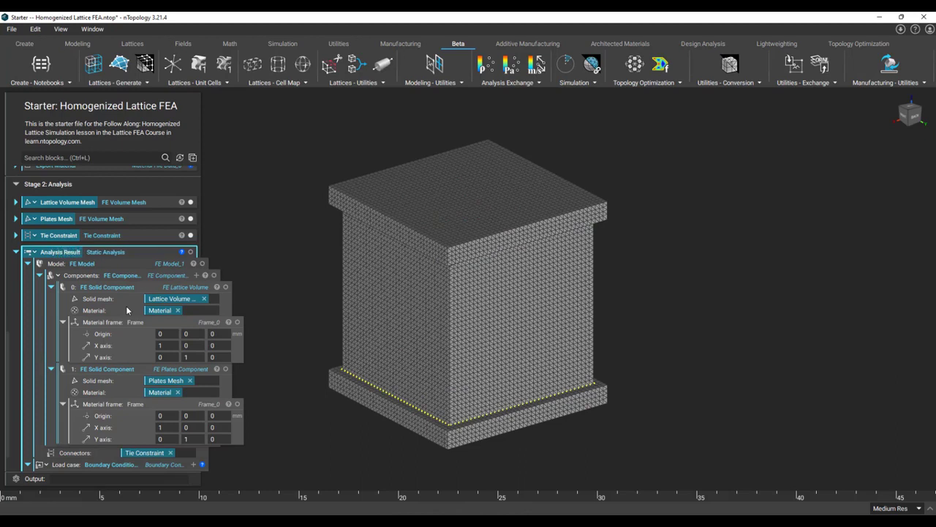
Step: Add a second entry to the load case's boundary condition list and make the list a variable named Boundary Conditions
scroll(147, 395, "down", 1)
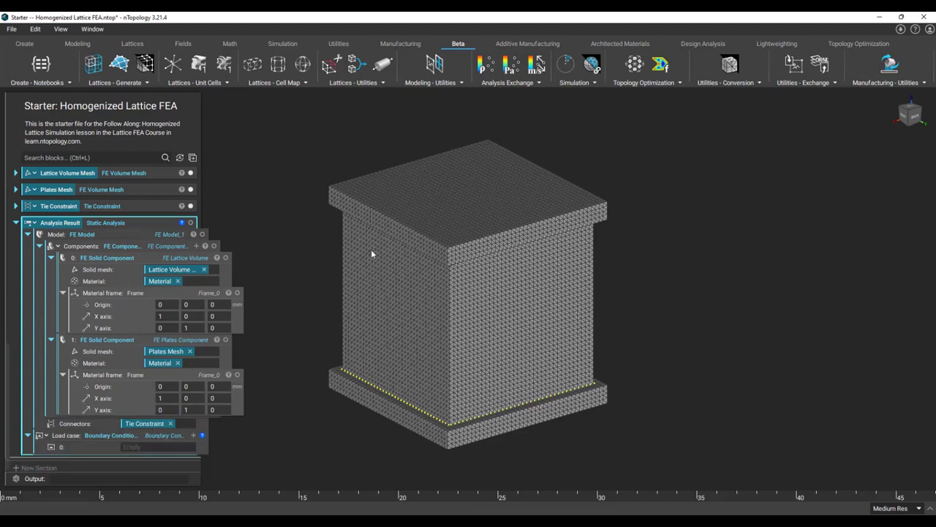
left_click(193, 436)
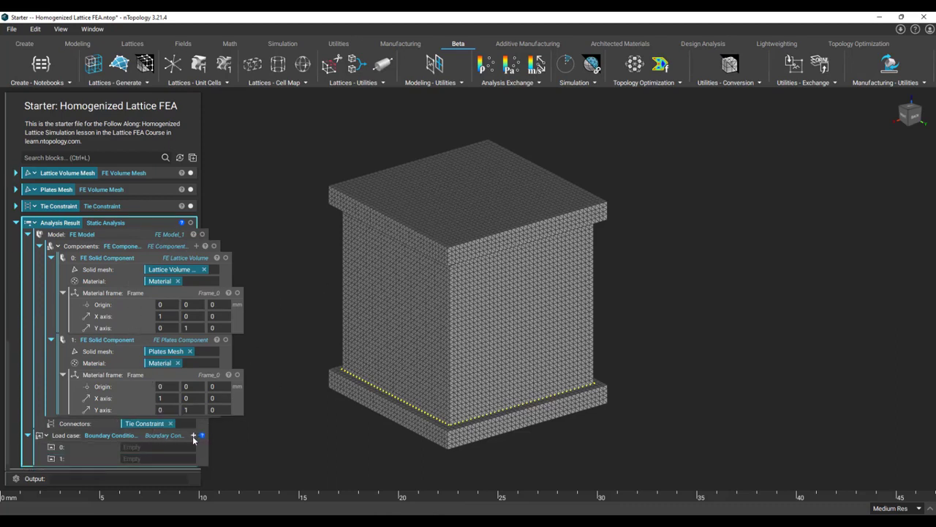
right_click(123, 439)
left_click(175, 351)
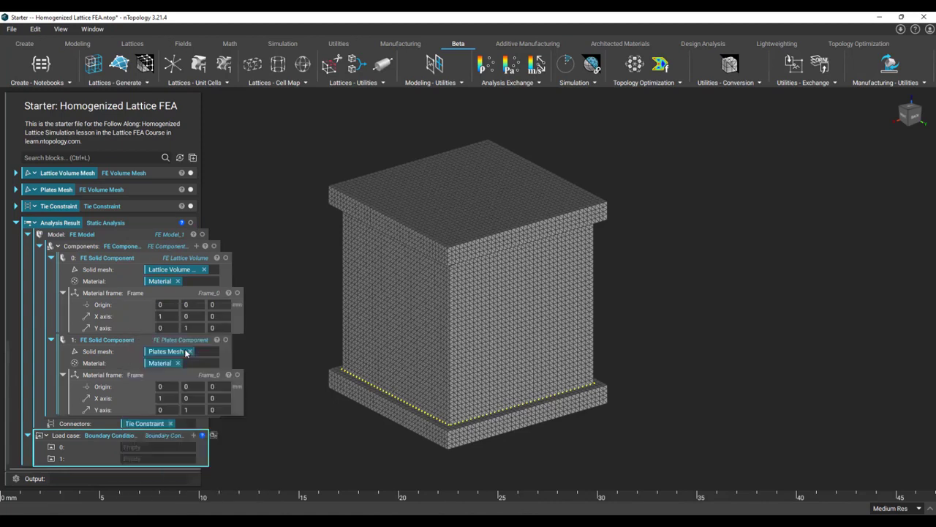
type("Boundary")
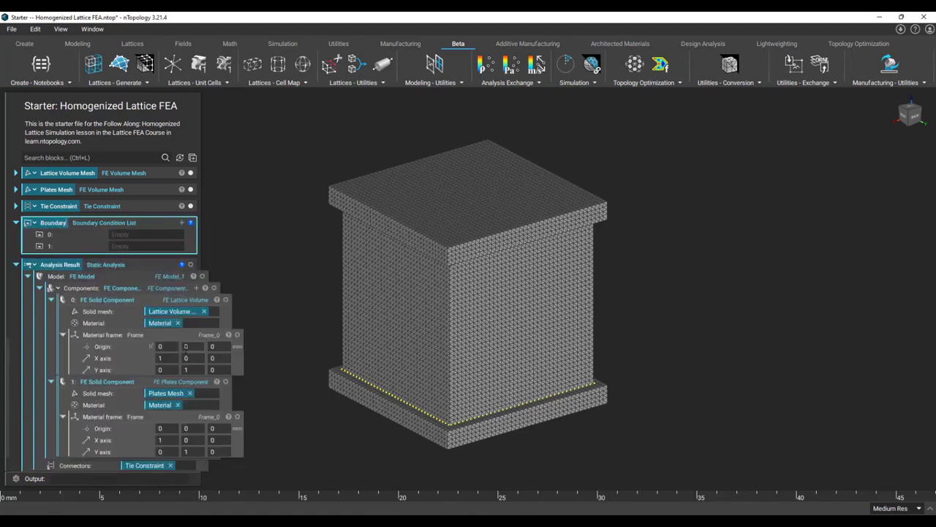
type(" conditions")
Step: Fill the Boundary Conditions list with a Force as the first entry and a Displacement Restraint as the second
double_click(139, 235)
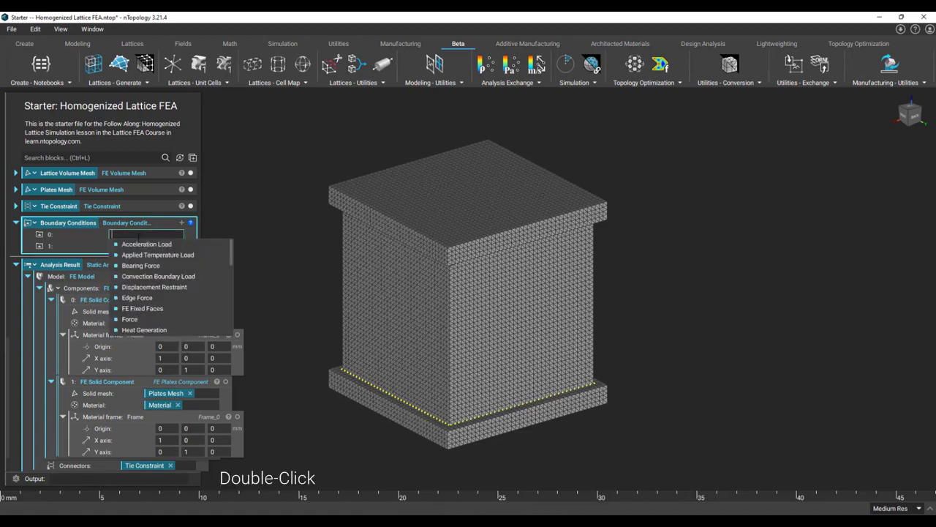
left_click(159, 323)
double_click(167, 280)
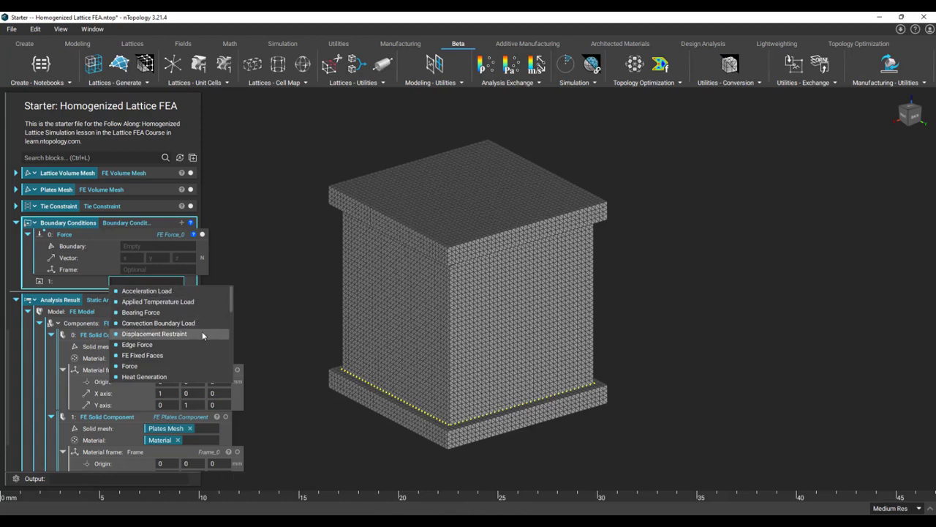
left_click(202, 333)
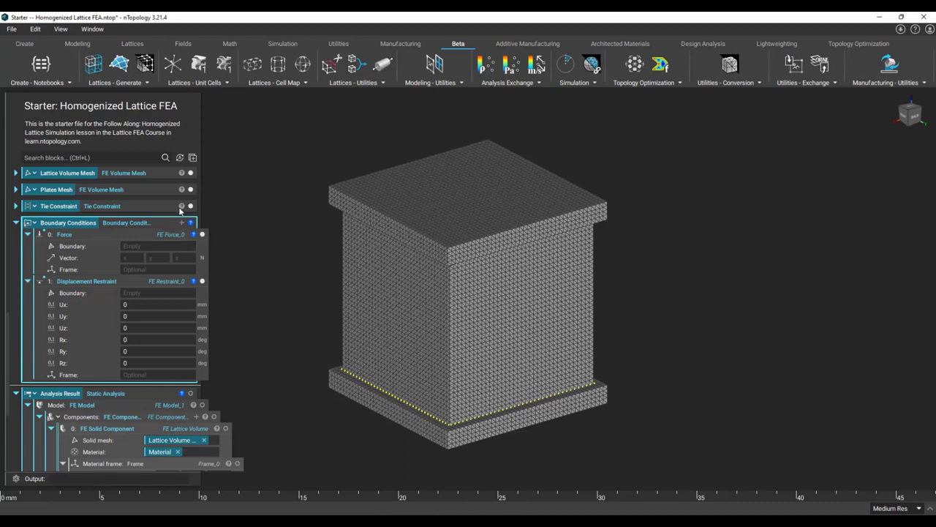
Step: Create an FE Boundary by Flood Fill on the upper plate's top face, assign it to the Force and set its entity to Nodes
right_click(438, 197)
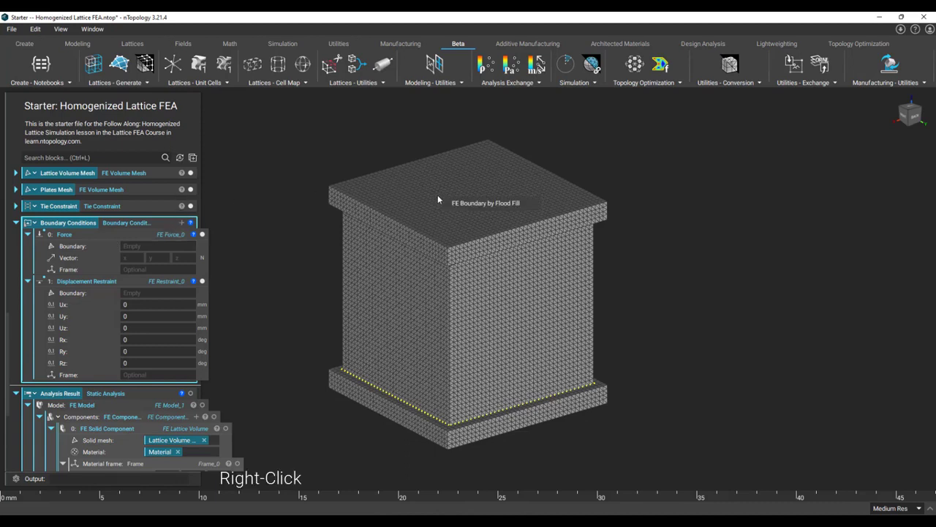
left_click(451, 204)
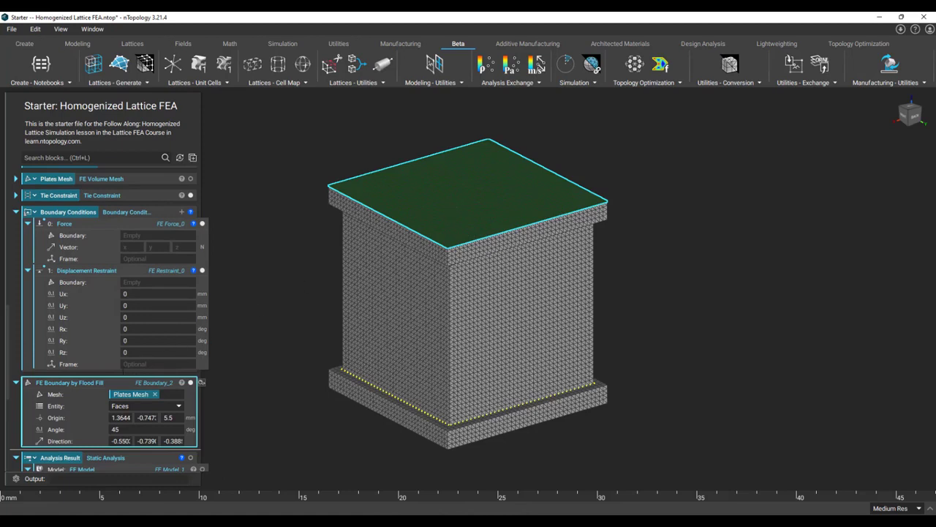
left_click_drag(128, 369, 149, 234)
left_click(194, 259)
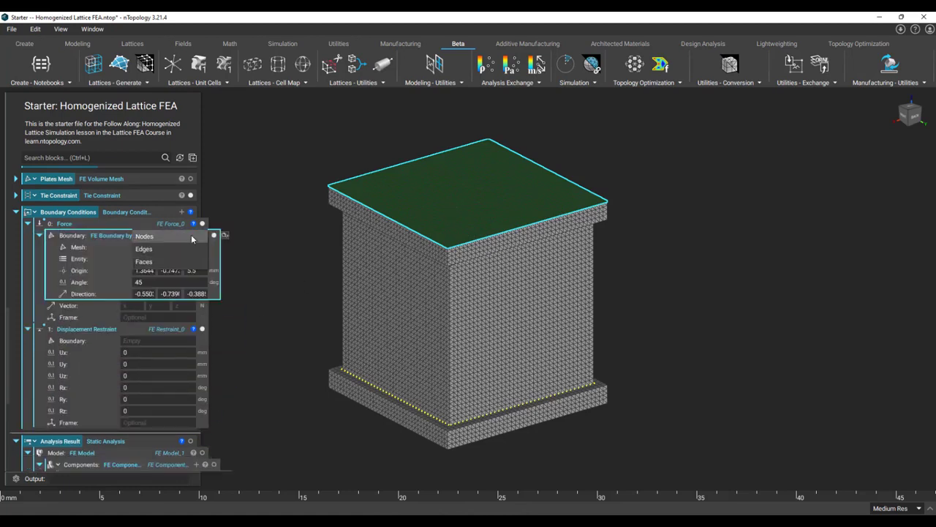
left_click(193, 238)
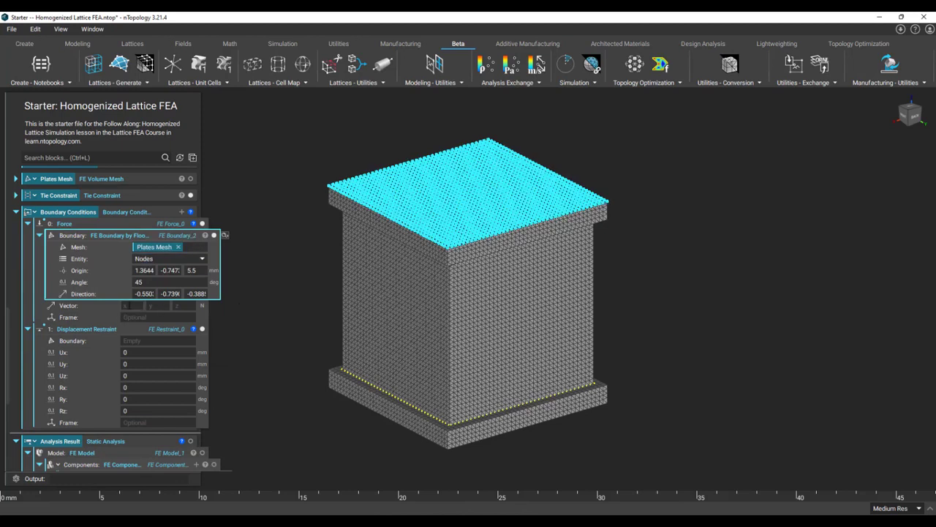
Step: Set the Force vector to 0, 0, -1000 N
left_click(133, 305)
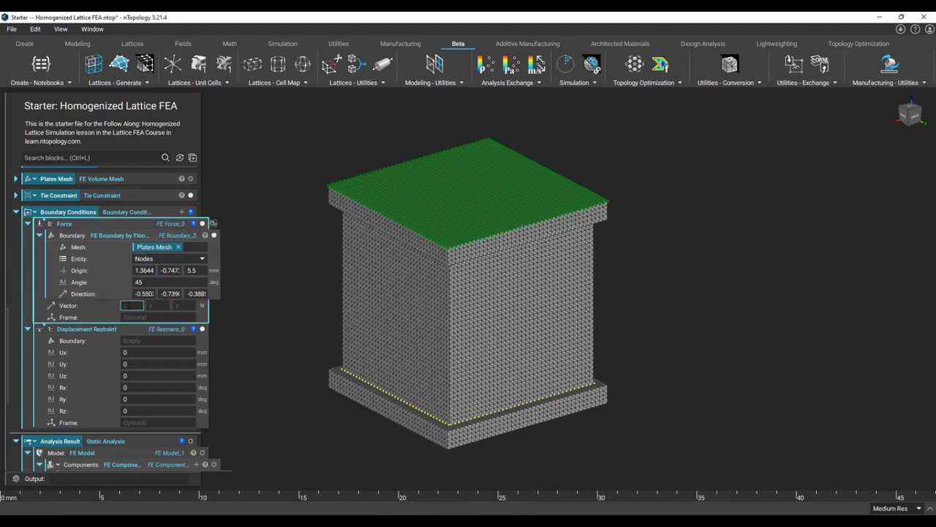
type("0")
key("Tab")
type("0")
key("Tab")
type("-1000")
key("Return")
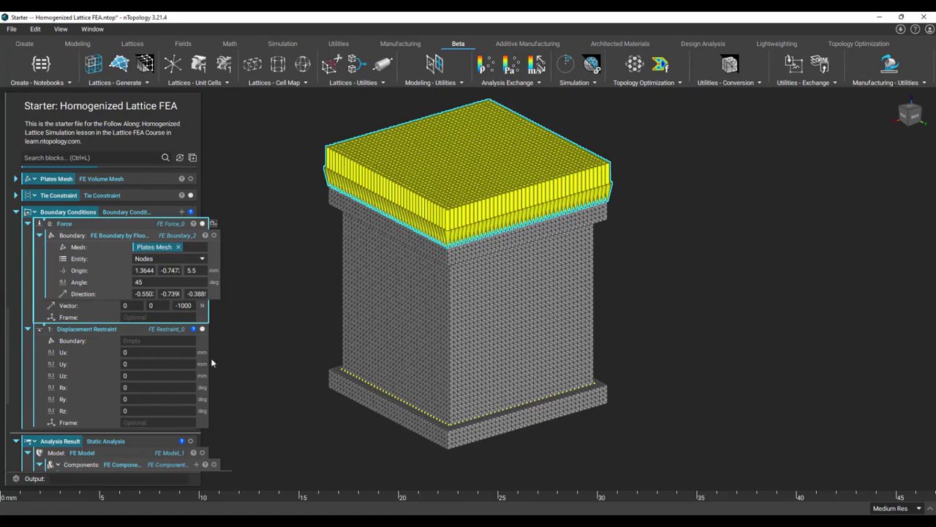
Step: Create an FE Boundary by Flood Fill on the lower plate's underside, assign it to the Displacement Restraint and set its entity to Nodes
right_click_drag(491, 438, 465, 411)
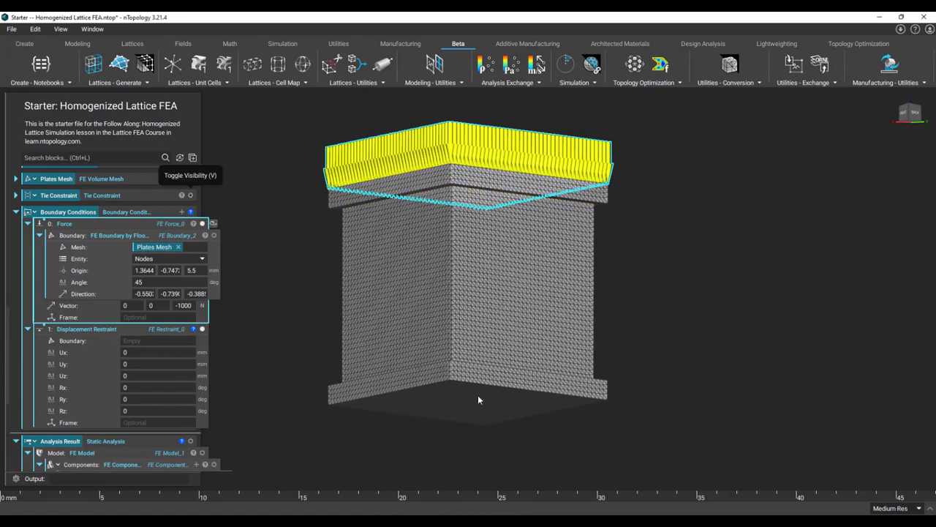
right_click(468, 401)
left_click(490, 409)
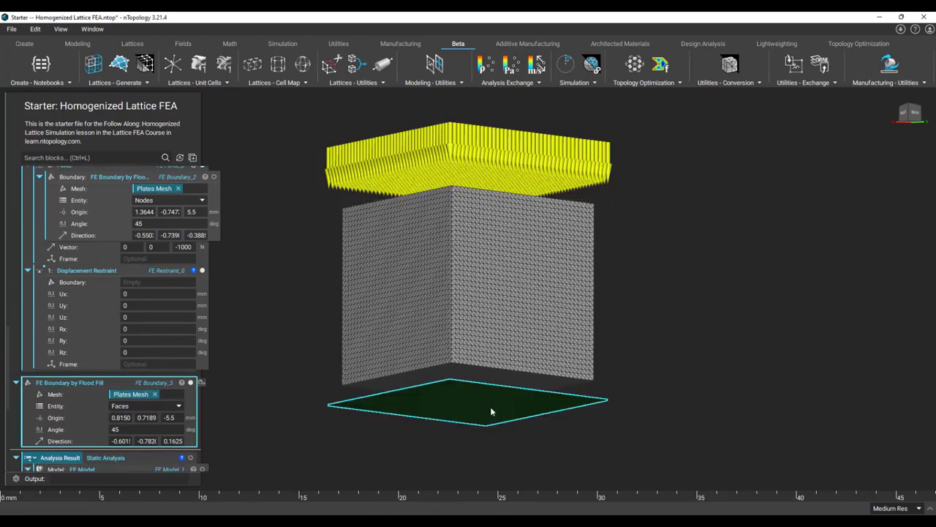
left_click_drag(88, 381, 154, 278)
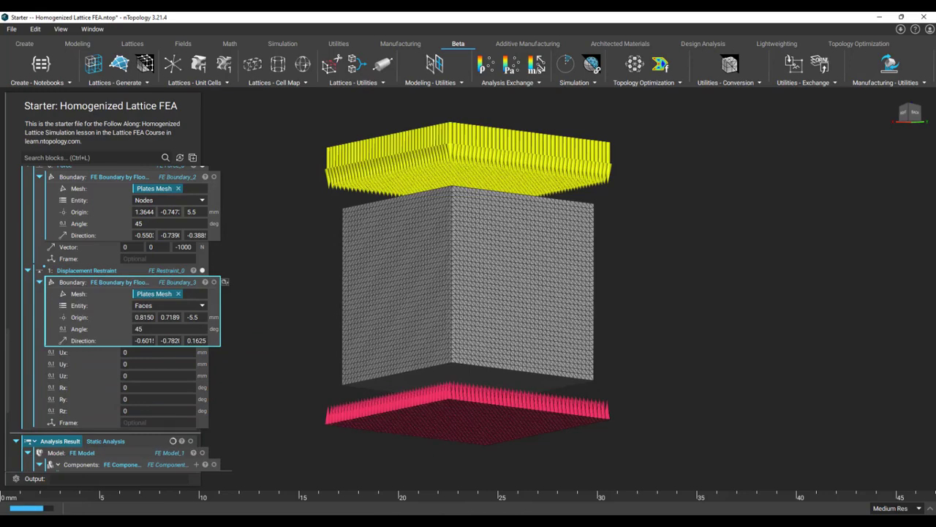
left_click(162, 303)
left_click(155, 284)
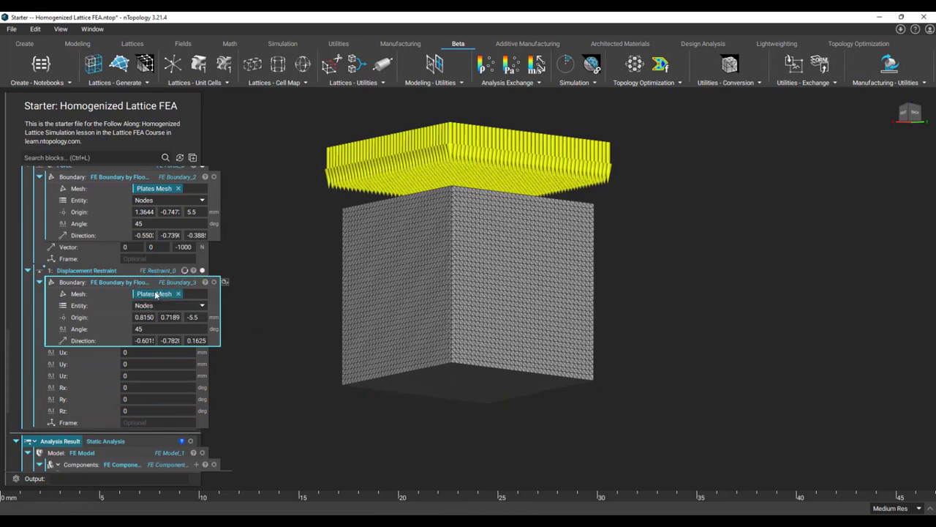
Step: Check the Tie Constraint display, hide it again, and show the Plates Mesh together with the force and restraint
right_click_drag(347, 375, 352, 418)
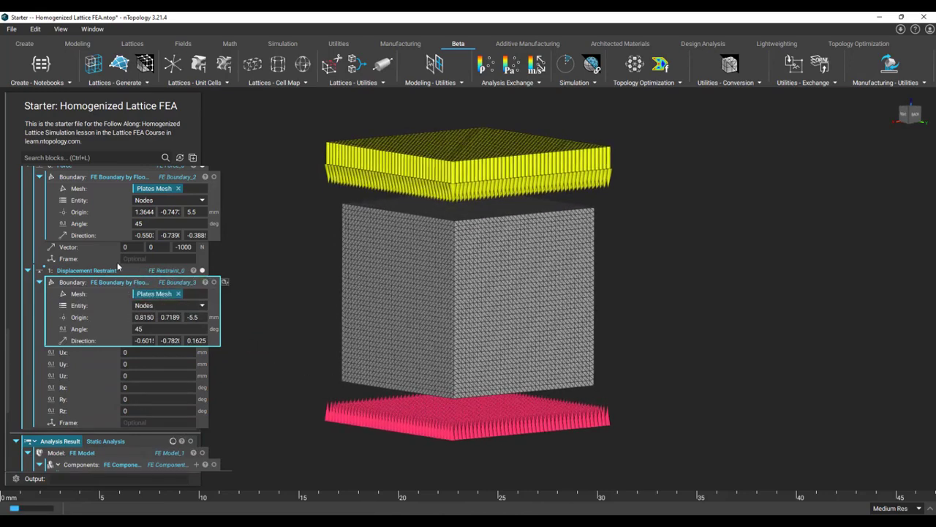
scroll(117, 262, "up", 2)
left_click(190, 196)
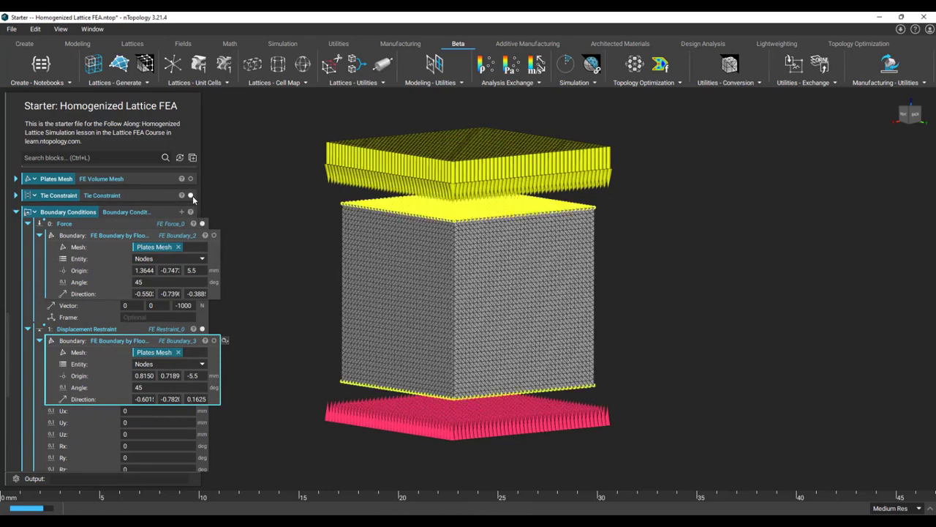
left_click(190, 196)
left_click(190, 179)
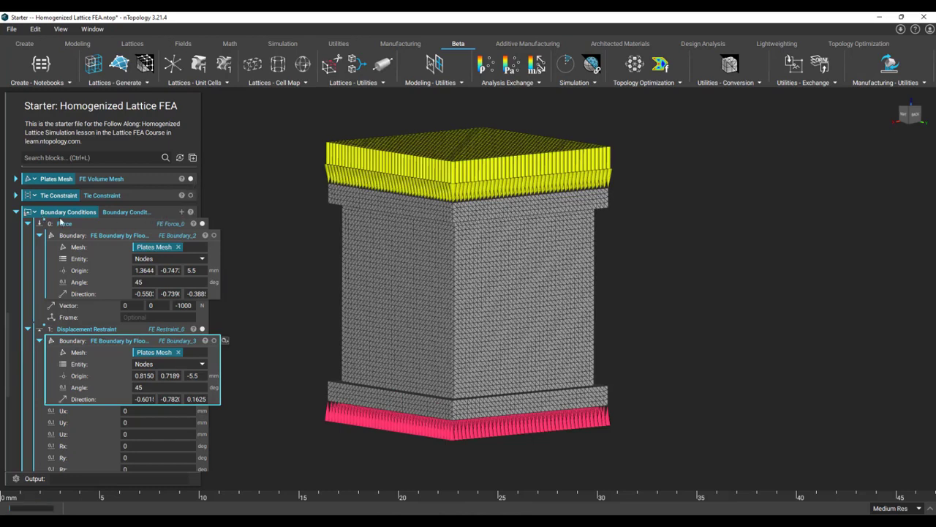
Step: Collapse the Force and Displacement Restraint entries in the Boundary Conditions list
left_click(28, 224)
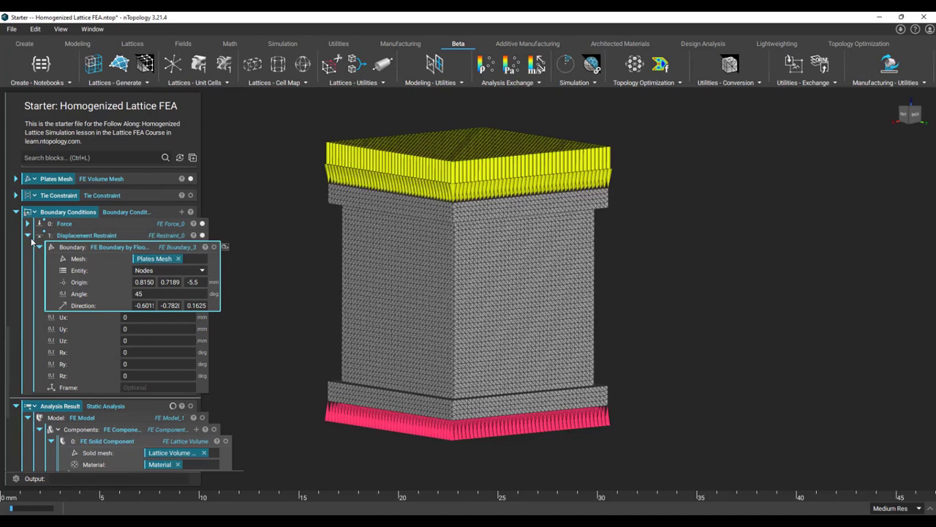
left_click(29, 235)
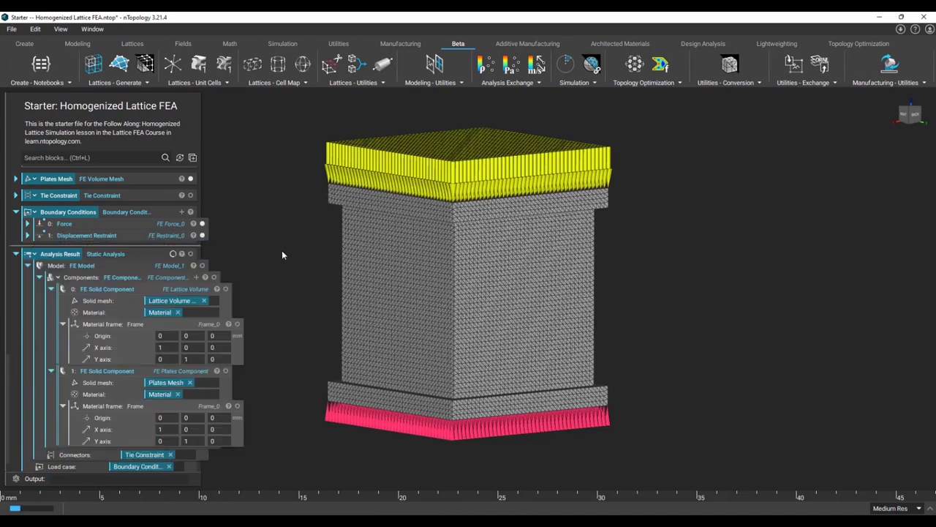
scroll(180, 239, "down", 1)
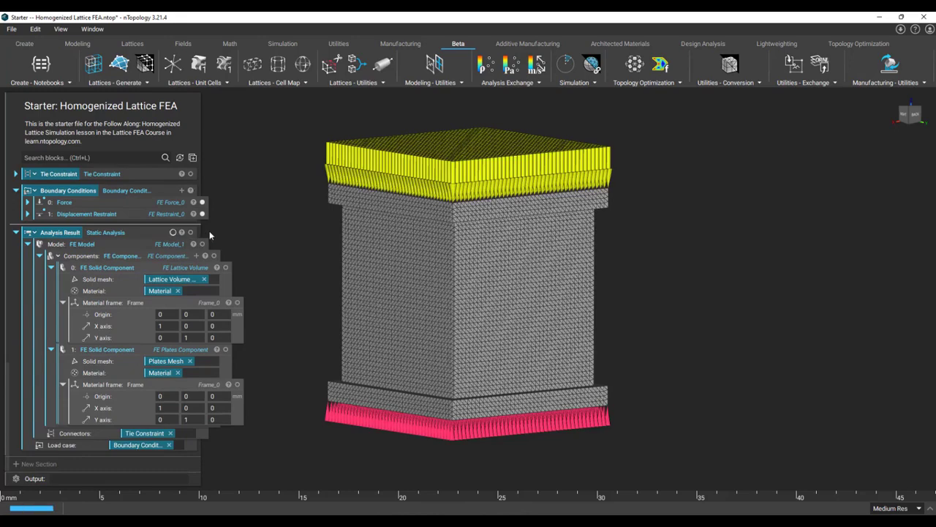
Step: Isolate the Static Analysis result in the viewport and examine its displacement plot on the plates and lattice
left_click(161, 235)
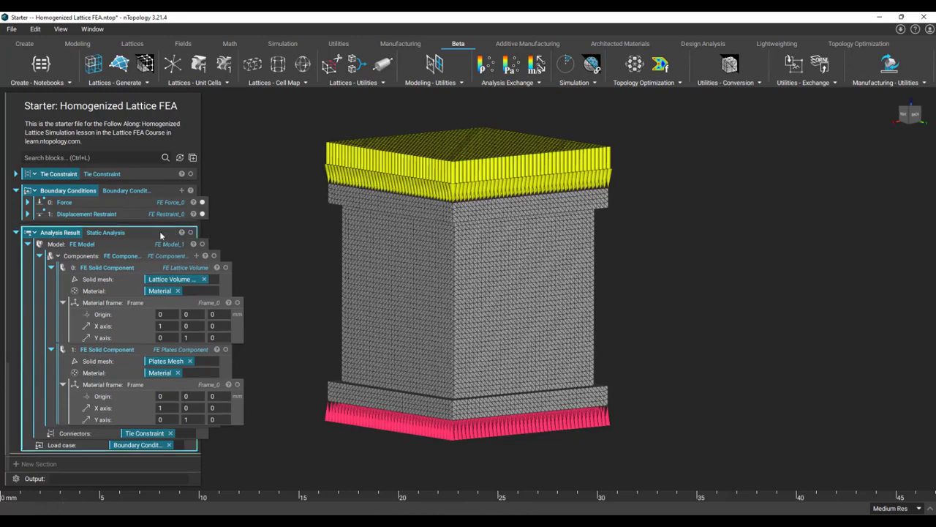
key("i")
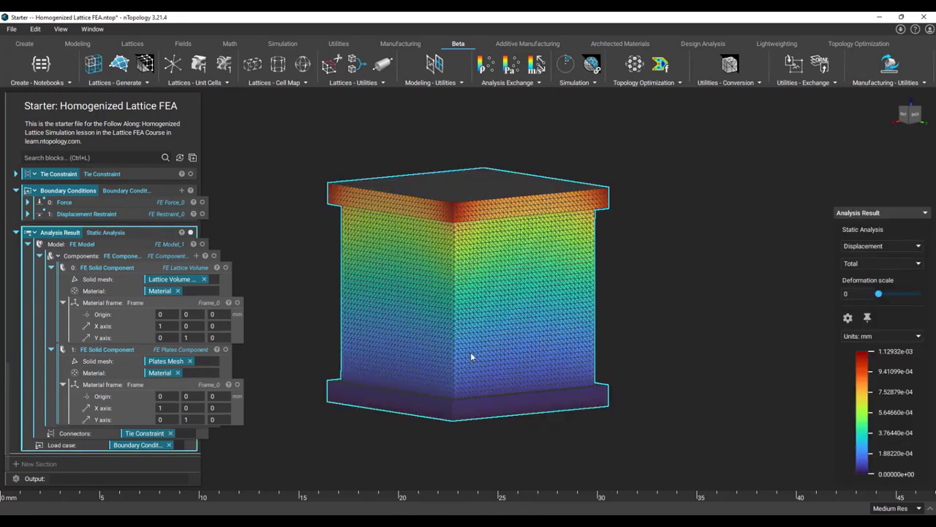
right_click_drag(472, 355, 463, 373)
middle_click_drag(462, 373, 493, 376)
Step: Switch the static analysis result plot to Stress
left_click(917, 247)
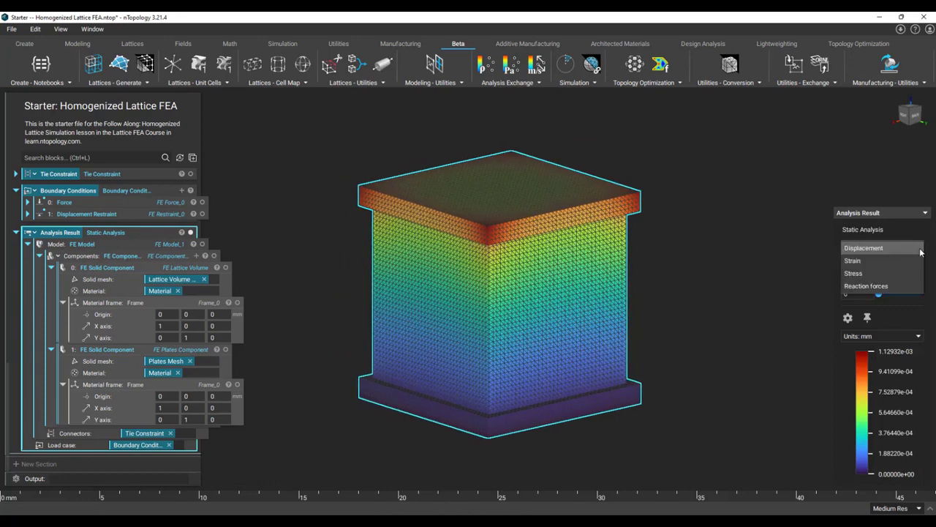
left_click(917, 273)
left_click_drag(878, 293, 855, 299)
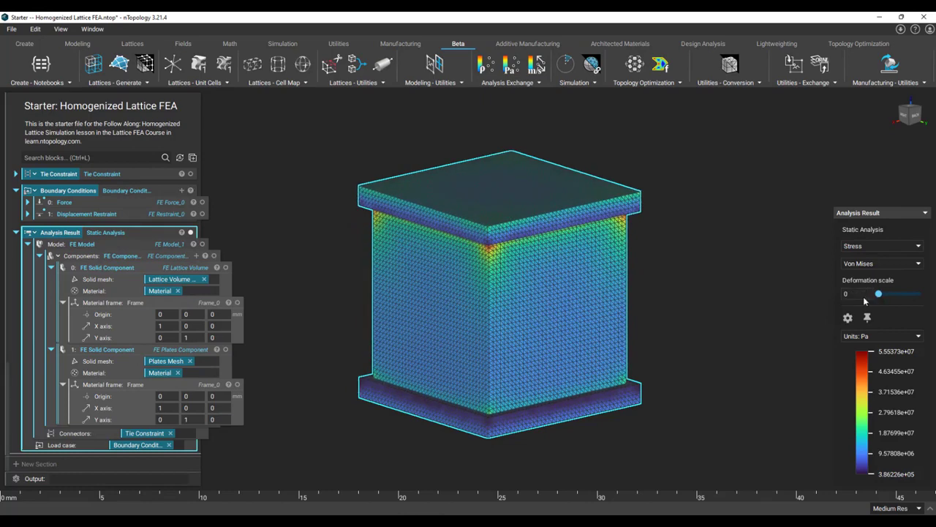